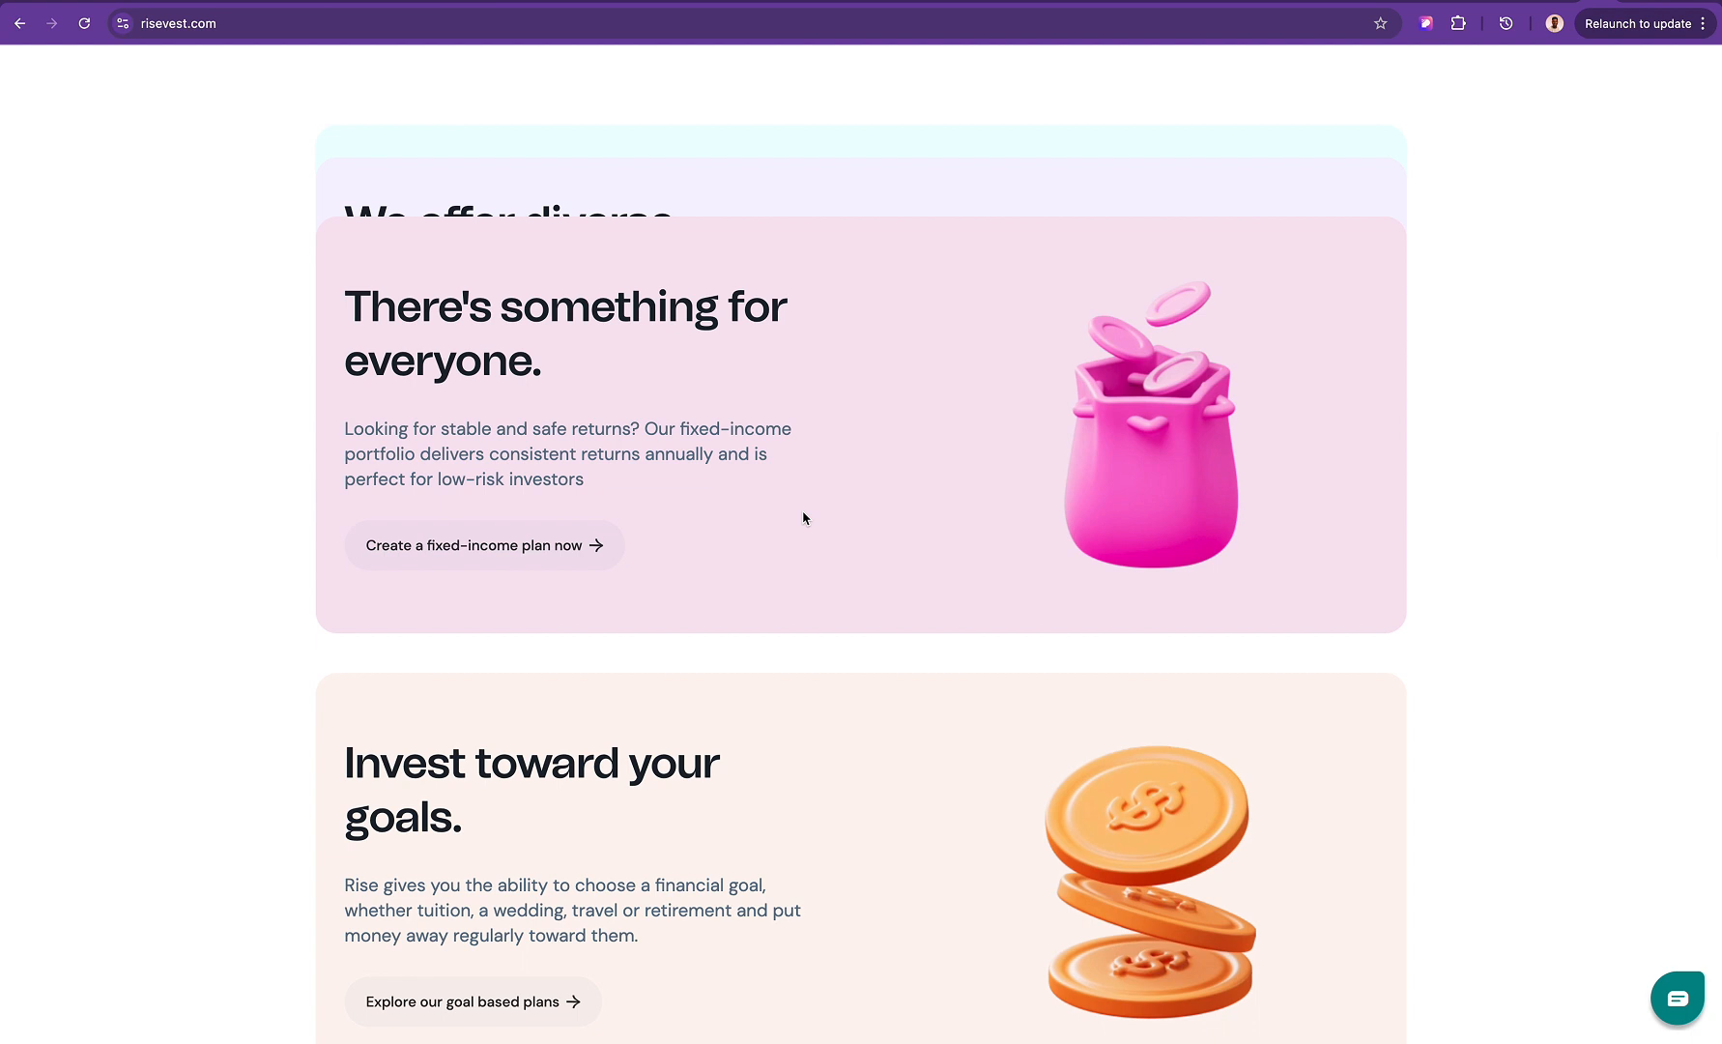
Examine the stacking card scroll effect on the risevest.com page
{"action": "scroll", "coordinate": [802, 518], "scroll_direction": "down", "scroll_amount": 7}
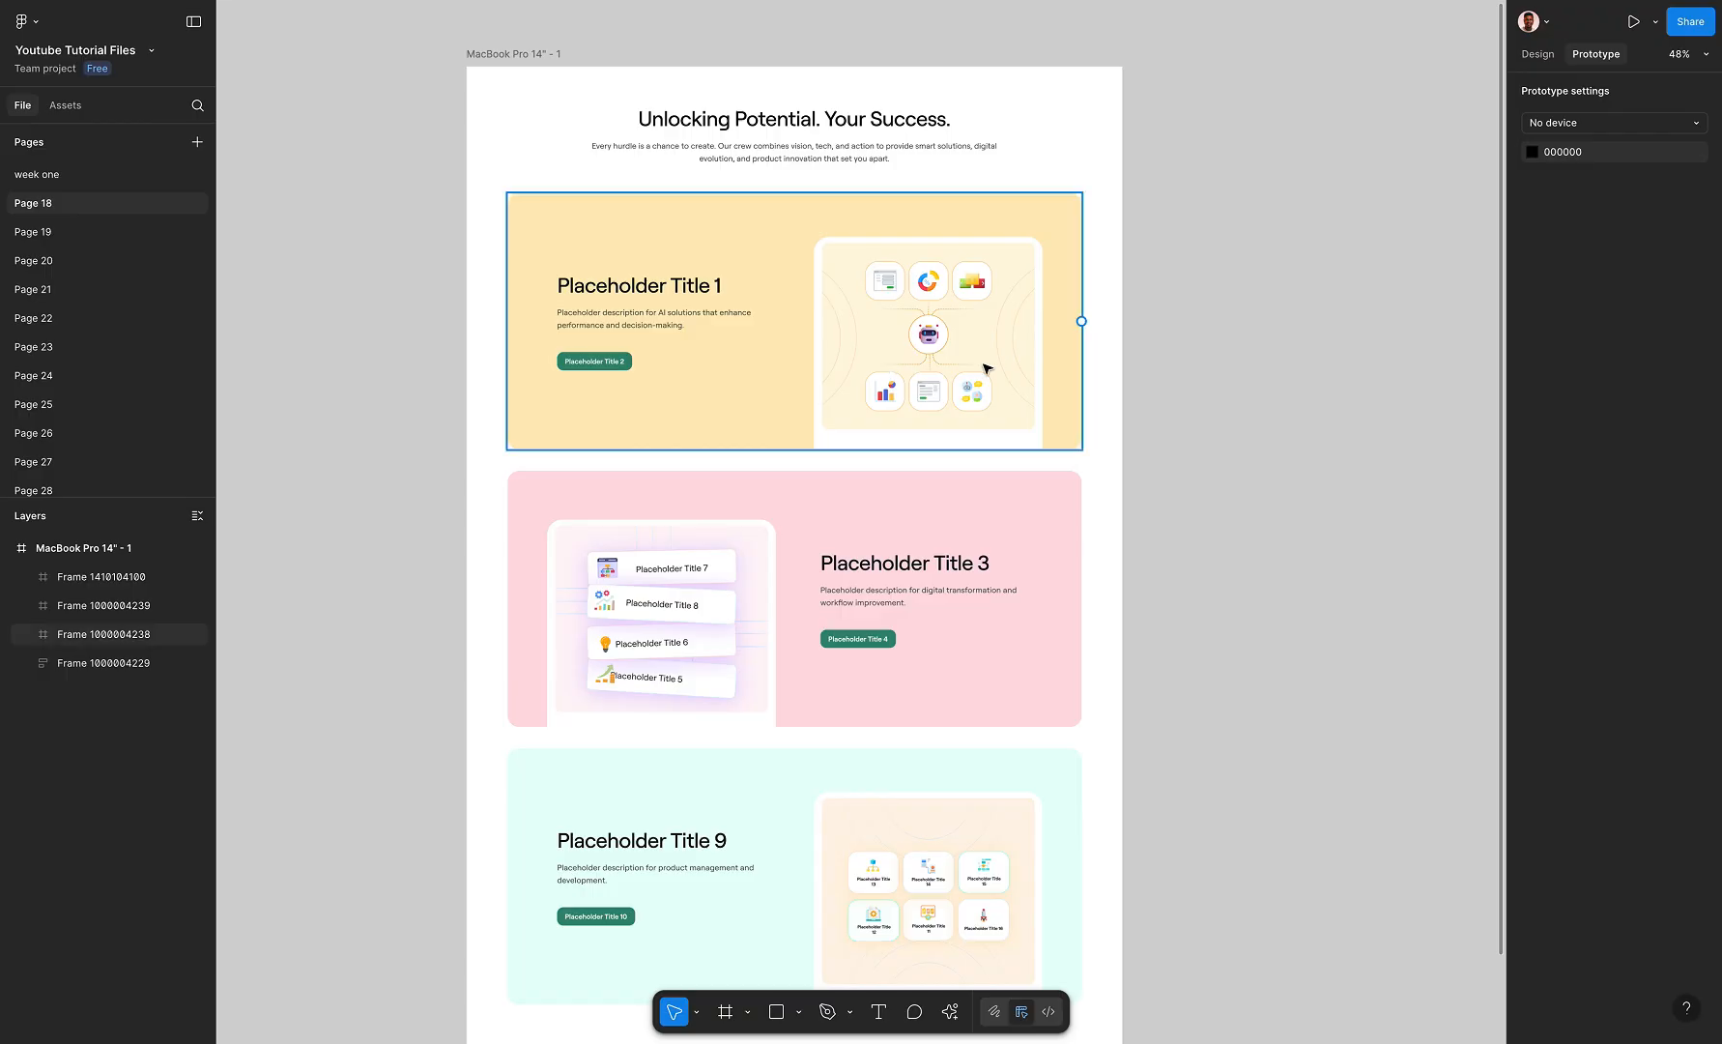
{"action": "scroll", "coordinate": [1085, 329], "scroll_direction": "down", "scroll_amount": 3}
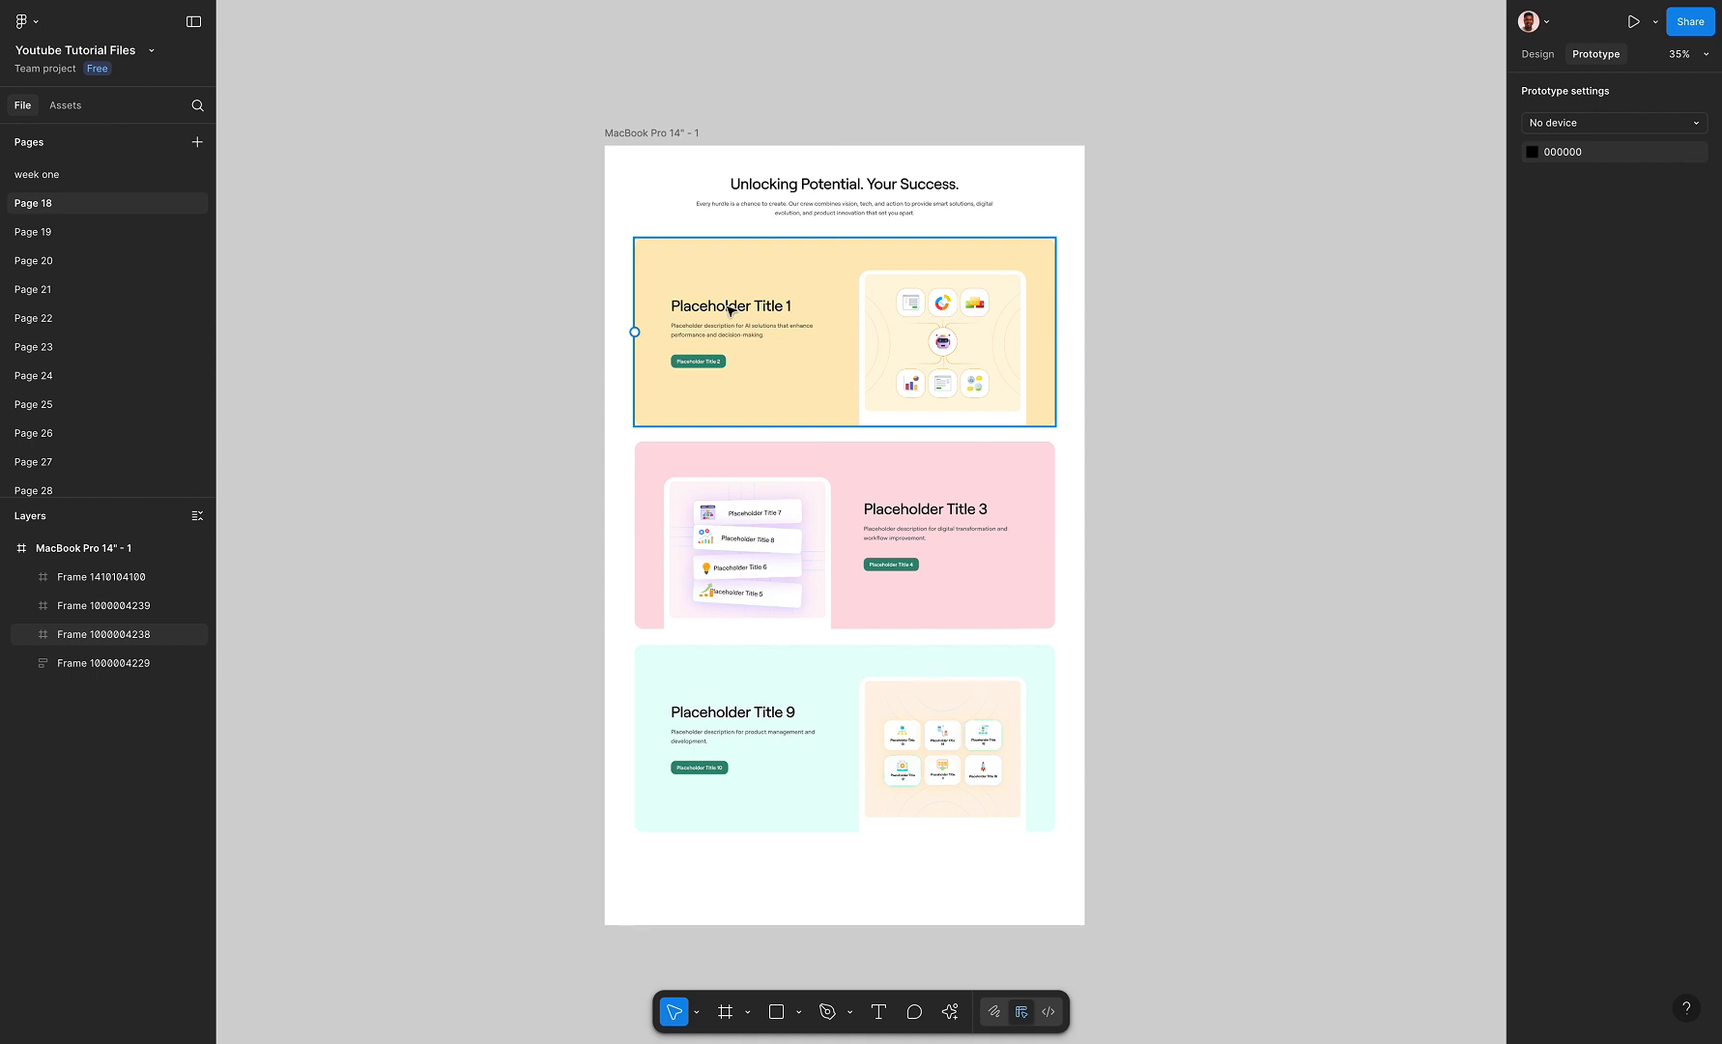
Switch to the Figma design and examine the heading and the yellow, pink and mint cards in the MacBook Pro 14" frame
{"action": "scroll", "coordinate": [720, 303], "scroll_direction": "up", "scroll_amount": 2}
{"action": "scroll", "coordinate": [720, 302], "scroll_direction": "right", "scroll_amount": 3}
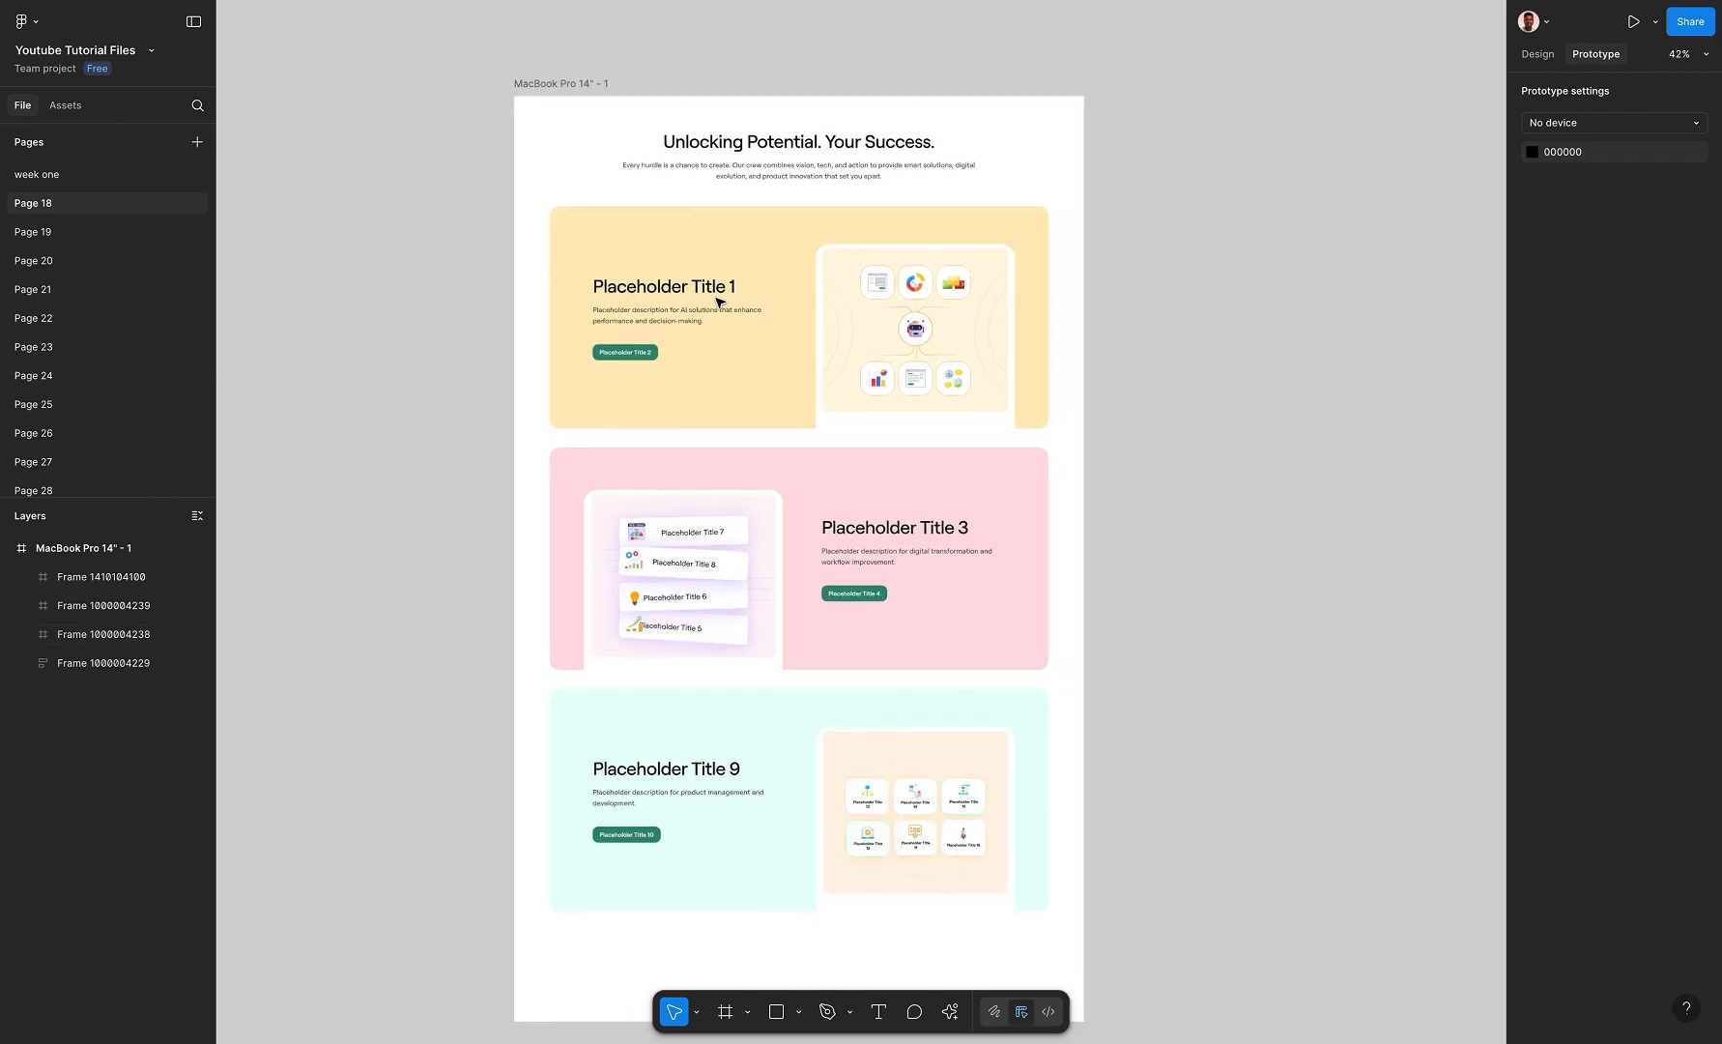
{"action": "left_click", "coordinate": [574, 81]}
{"action": "left_click", "coordinate": [573, 79]}
{"action": "scroll", "coordinate": [756, 306], "scroll_direction": "down", "scroll_amount": 3}
{"action": "scroll", "coordinate": [756, 307], "scroll_direction": "up", "scroll_amount": 3}
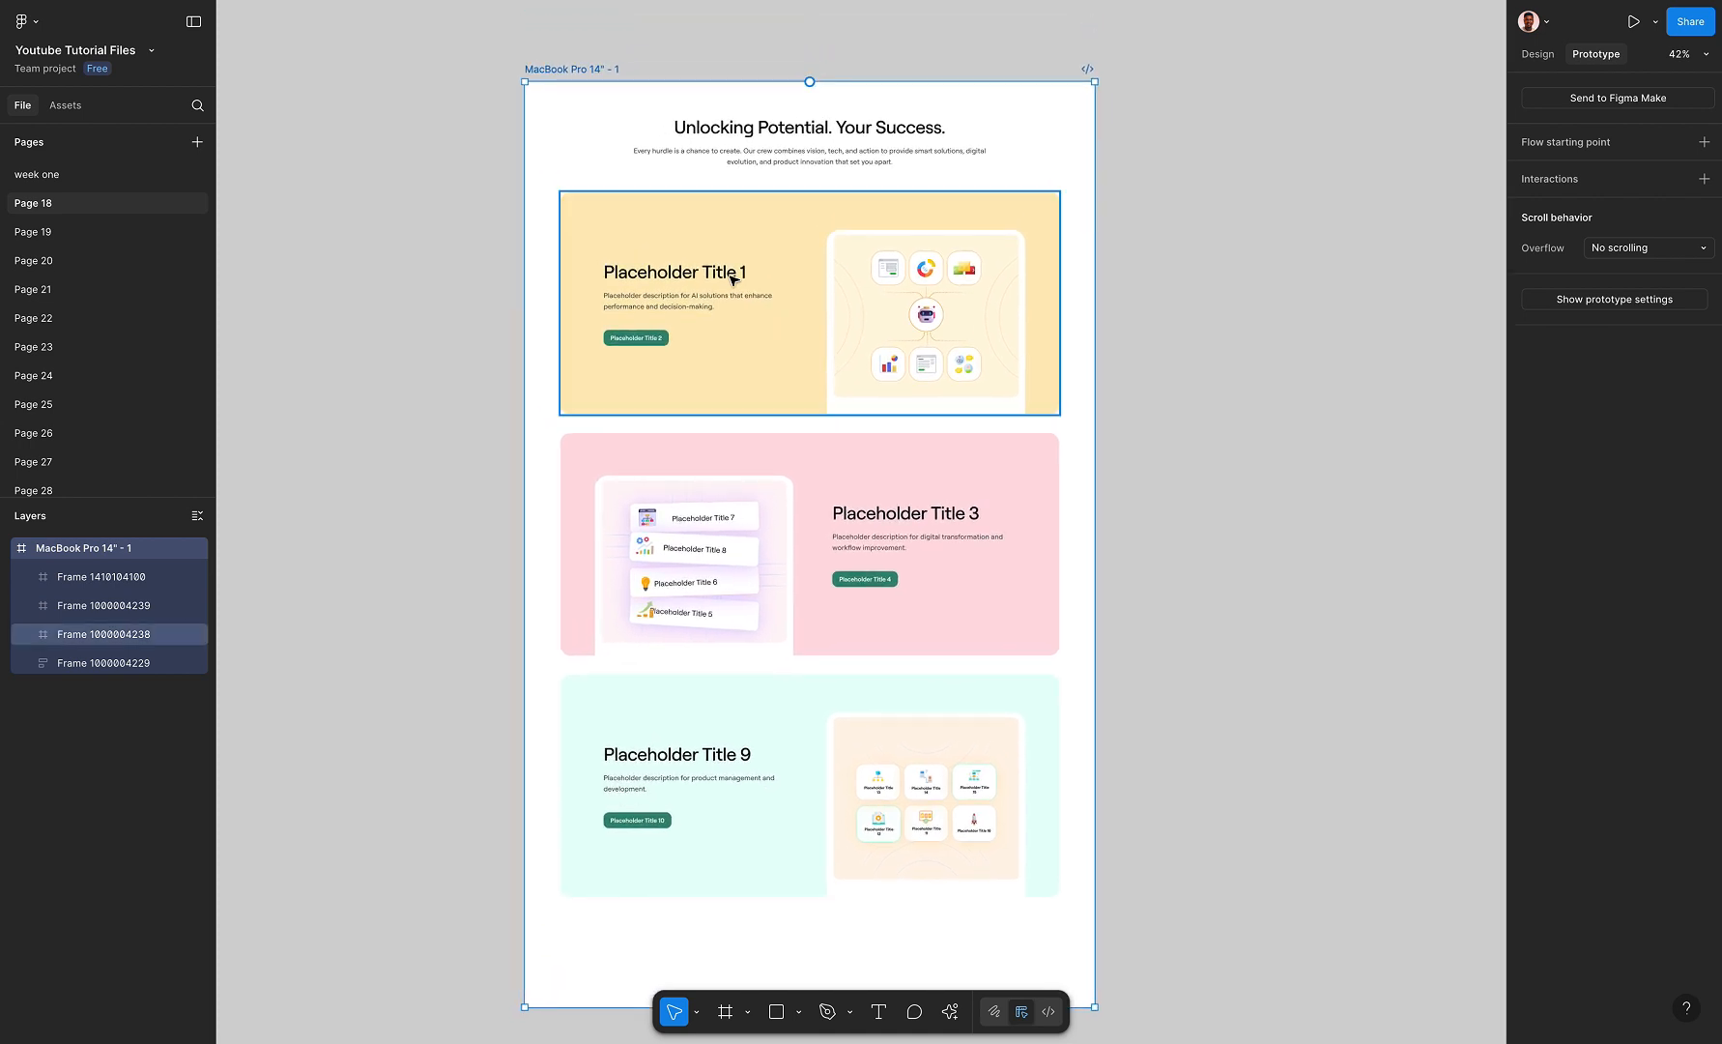
{"action": "scroll", "coordinate": [744, 305], "scroll_direction": "right", "scroll_amount": 2}
{"action": "left_click", "coordinate": [716, 303]}
{"action": "left_click_drag", "start_coordinate": [896, 290], "coordinate": [843, 341]}
{"action": "left_click", "coordinate": [697, 523]}
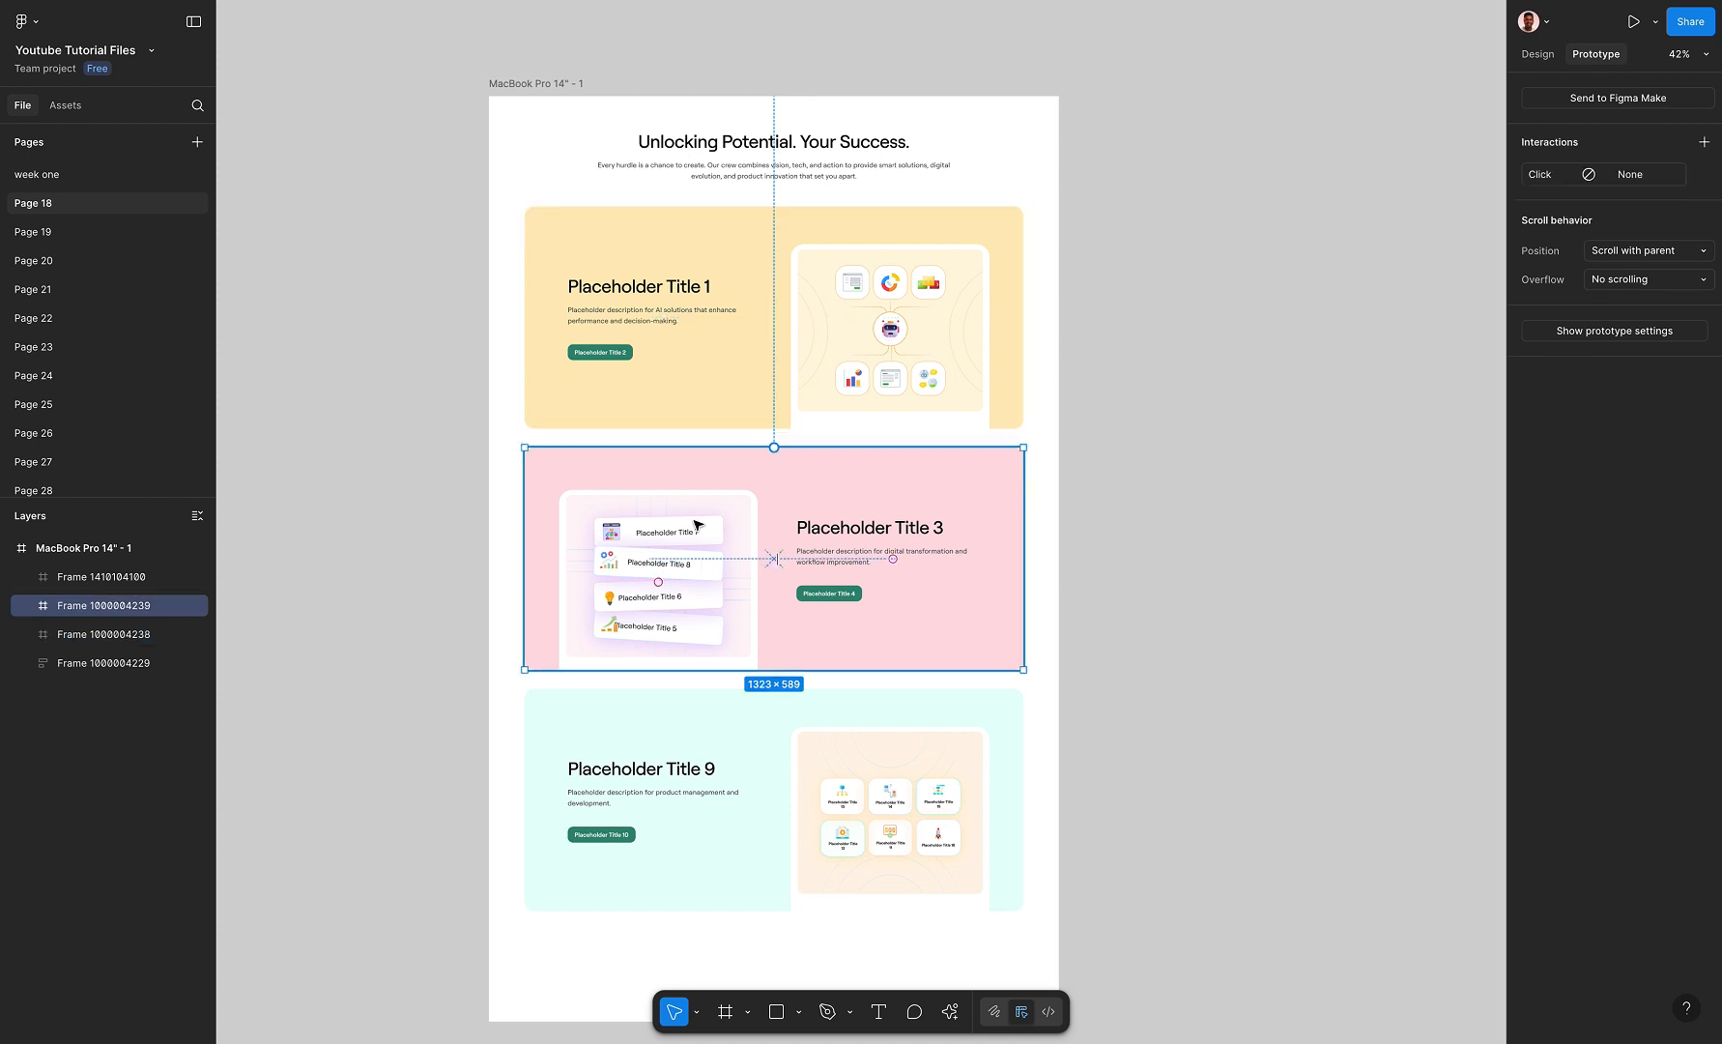
{"action": "scroll", "coordinate": [697, 524], "scroll_direction": "down", "scroll_amount": 2}
{"action": "left_click_drag", "start_coordinate": [621, 520], "coordinate": [783, 505]}
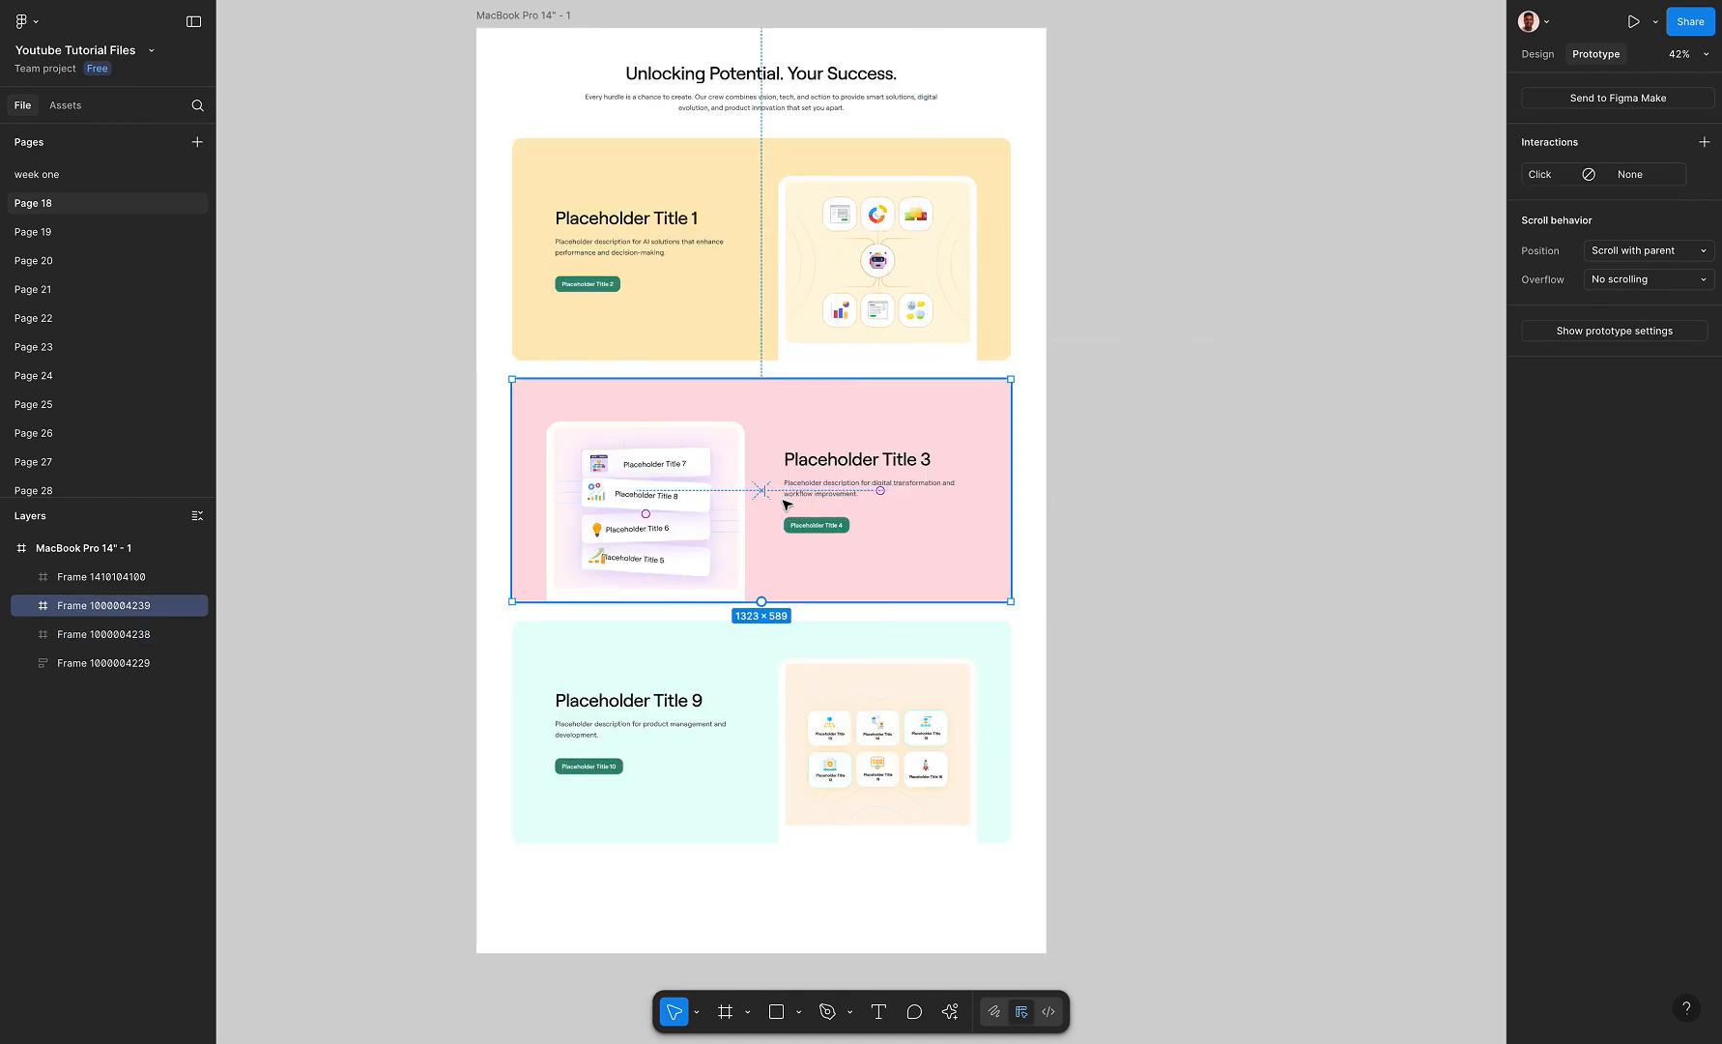
{"action": "left_click", "coordinate": [703, 725]}
{"action": "left_click_drag", "start_coordinate": [702, 725], "coordinate": [732, 711]}
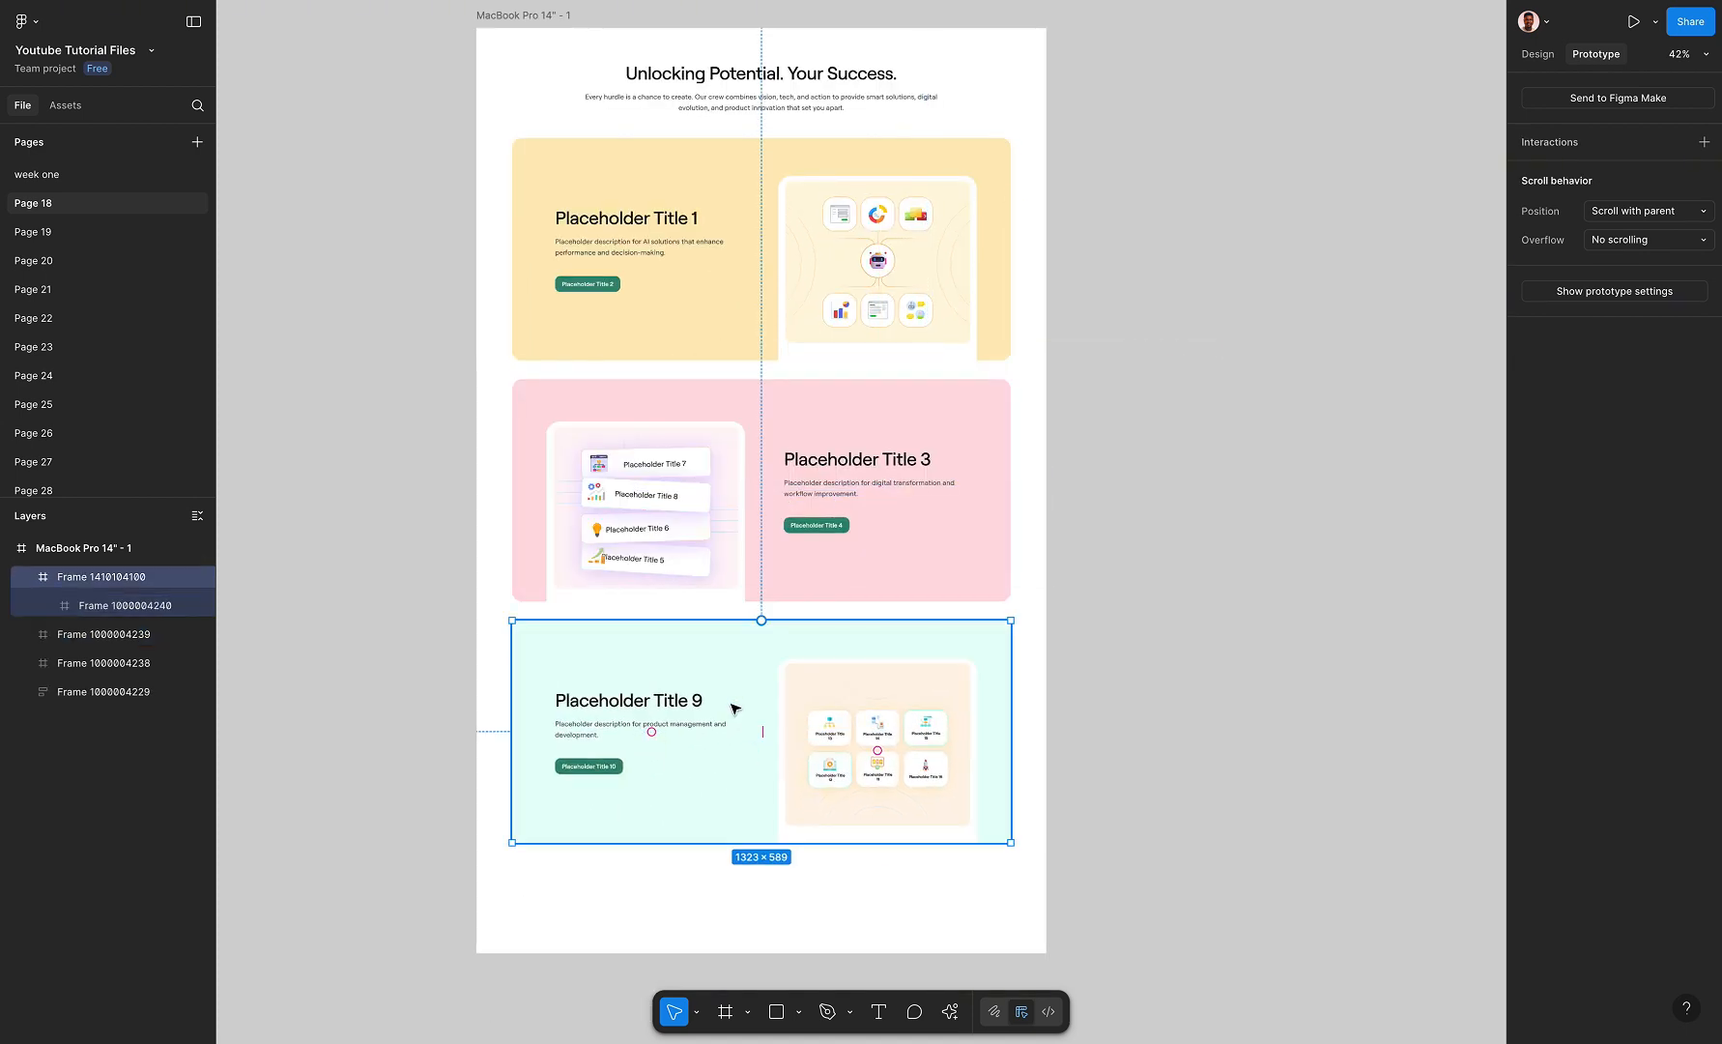
{"action": "left_click", "coordinate": [1240, 581]}
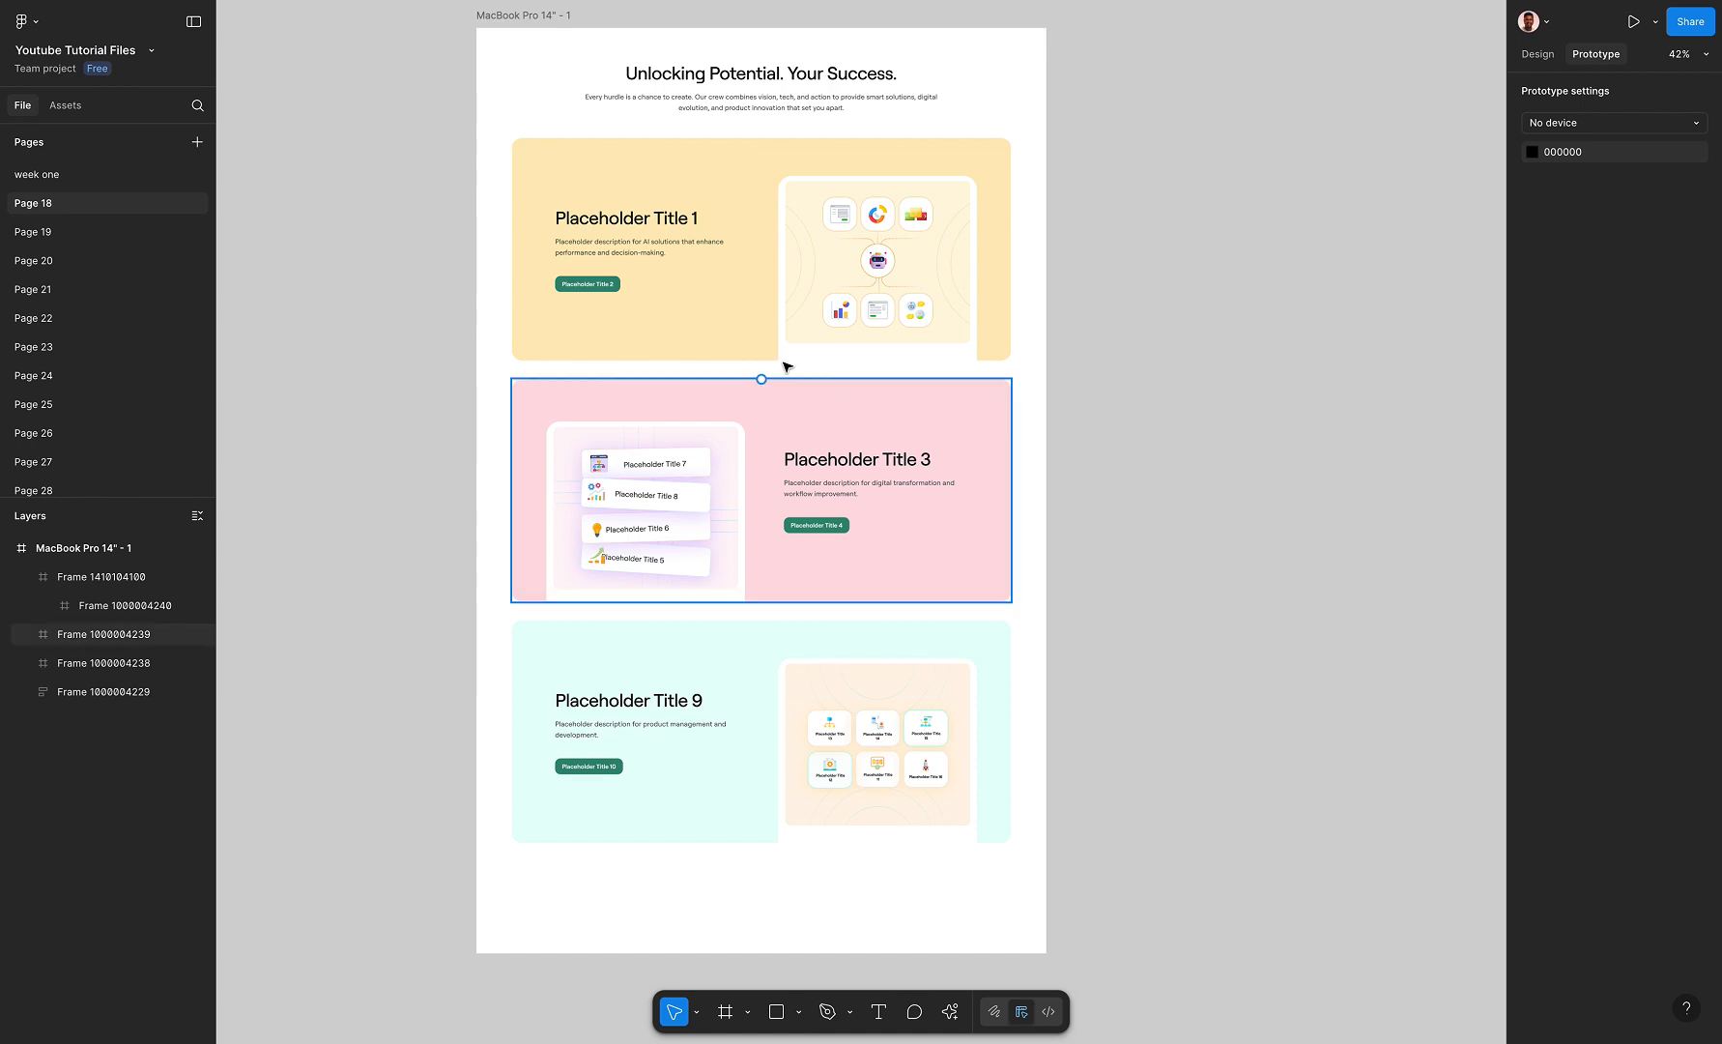
Present the MacBook Pro 14" frame as a prototype and examine how its cards scroll
{"action": "left_click", "coordinate": [544, 28]}
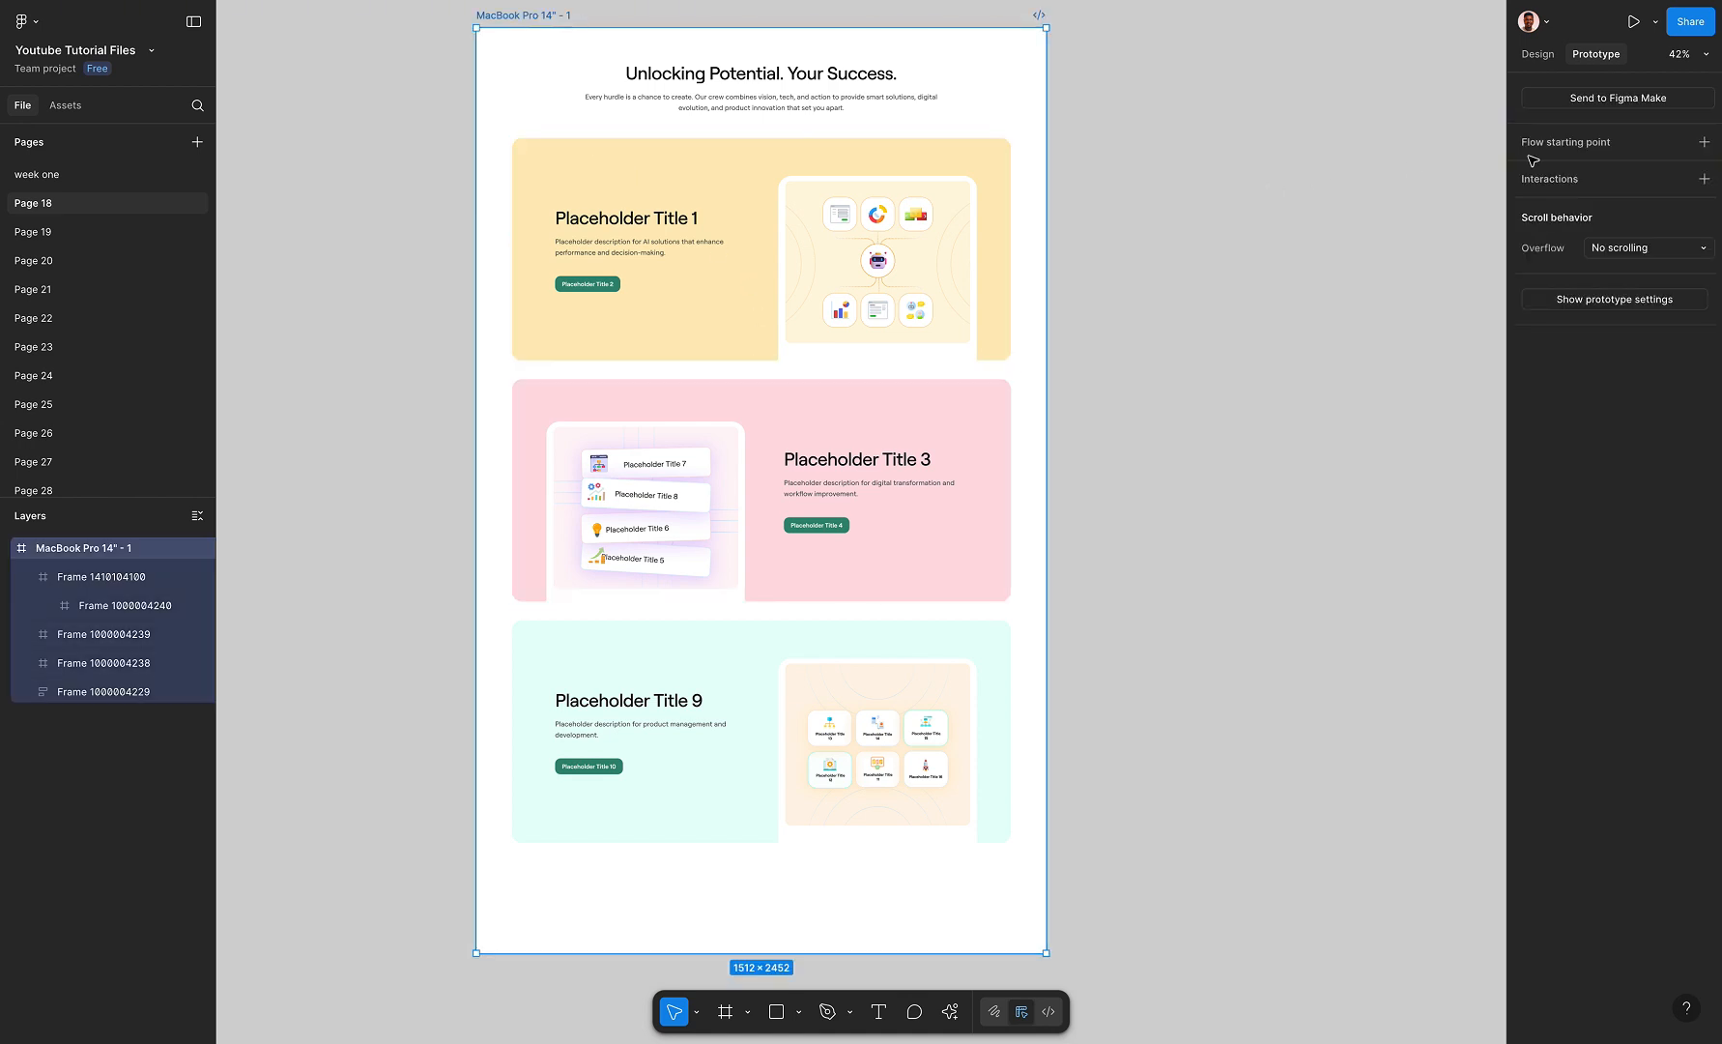
{"action": "left_click", "coordinate": [1656, 22]}
{"action": "left_click", "coordinate": [1594, 59]}
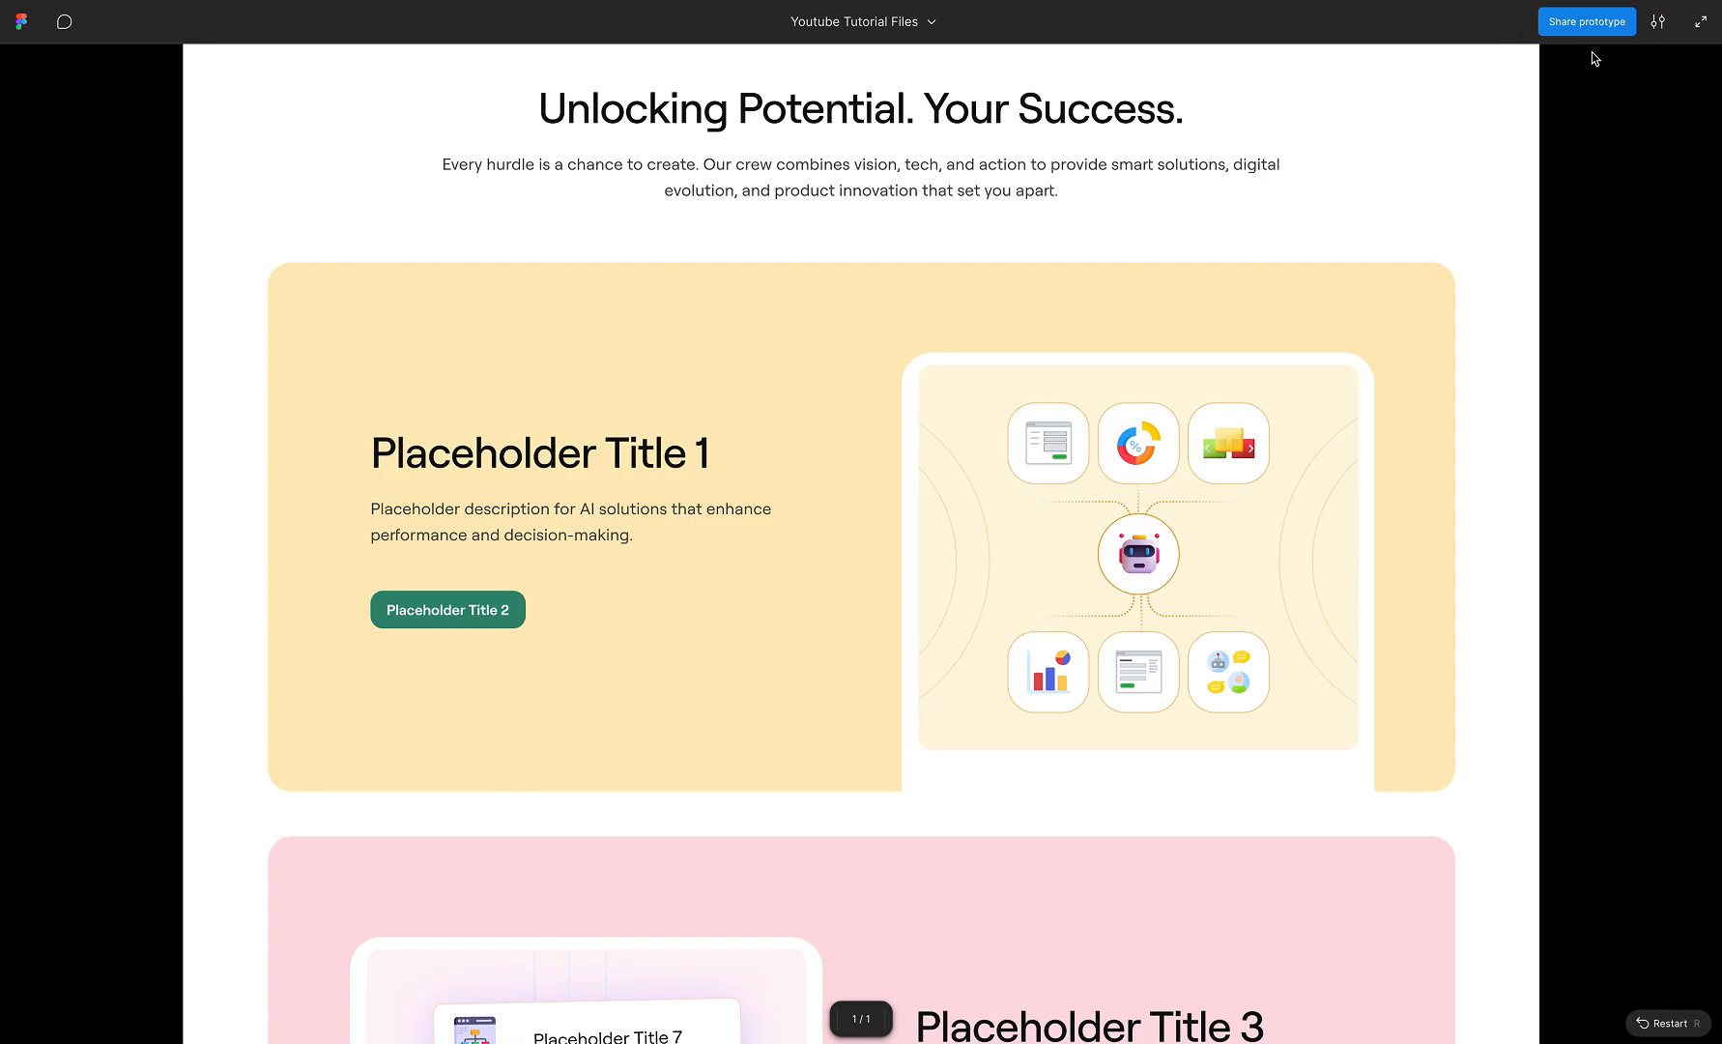
{"action": "scroll", "coordinate": [1127, 339], "scroll_direction": "down", "scroll_amount": 12}
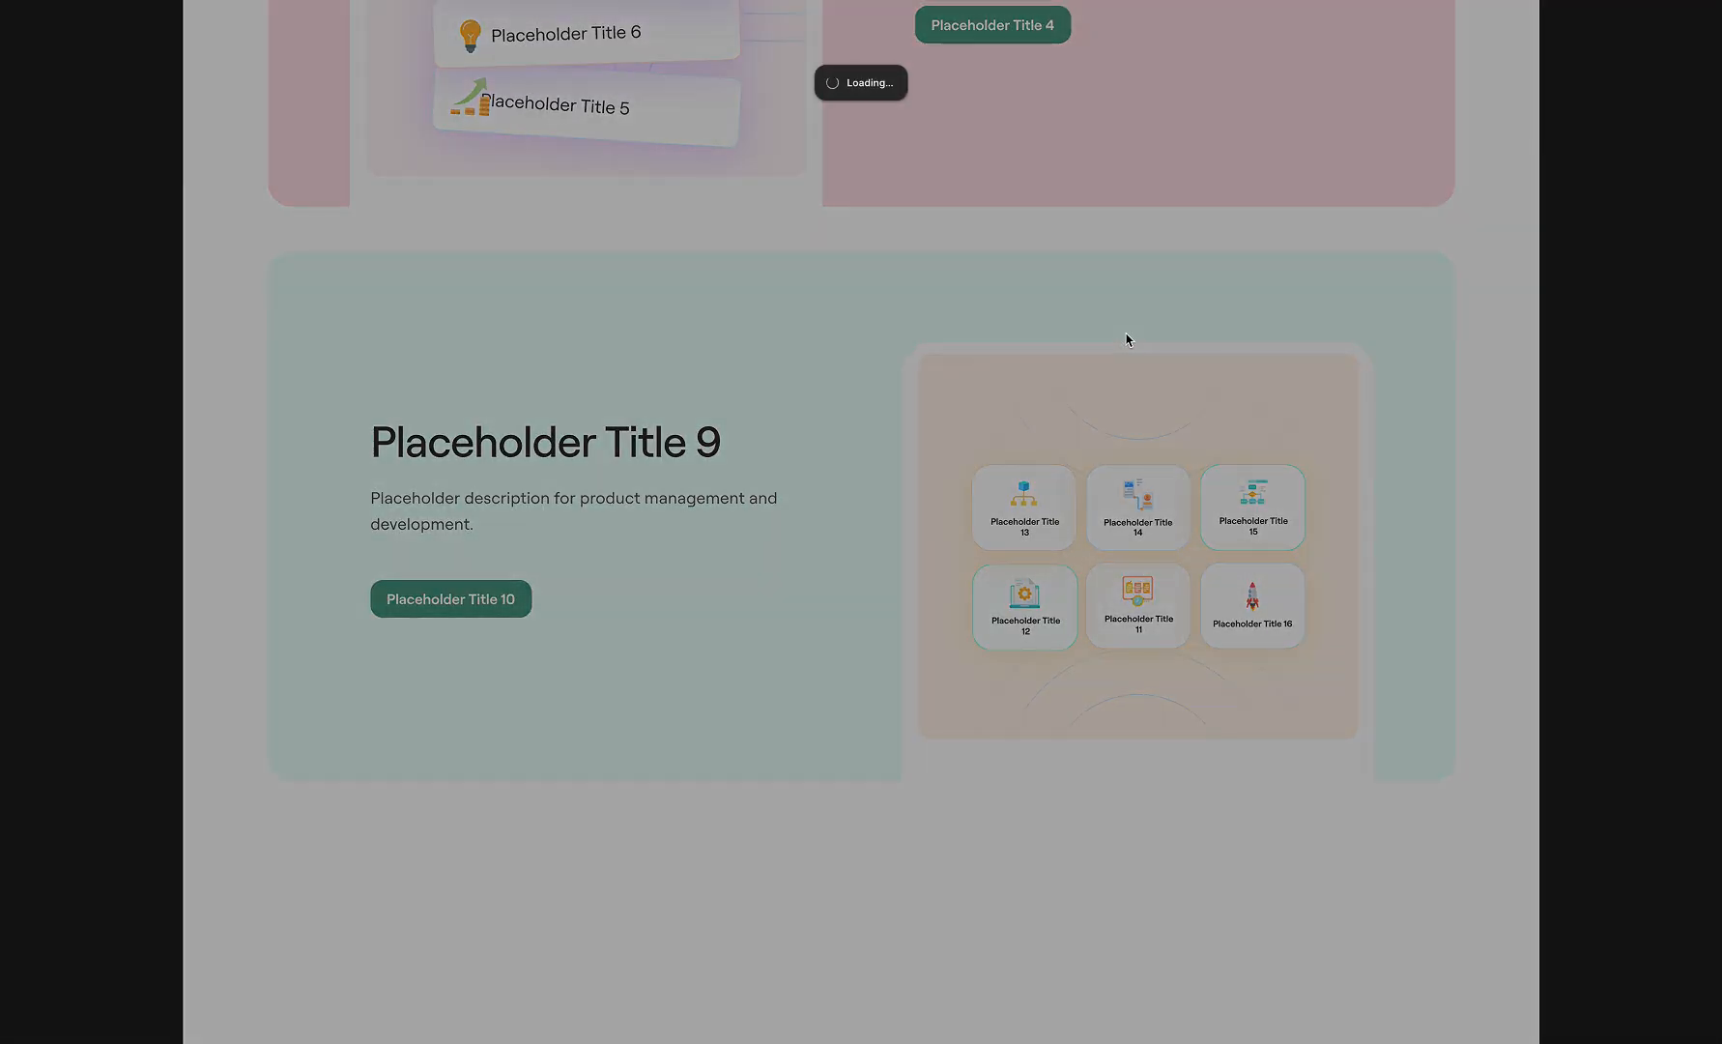
{"action": "scroll", "coordinate": [1127, 339], "scroll_direction": "up", "scroll_amount": 13}
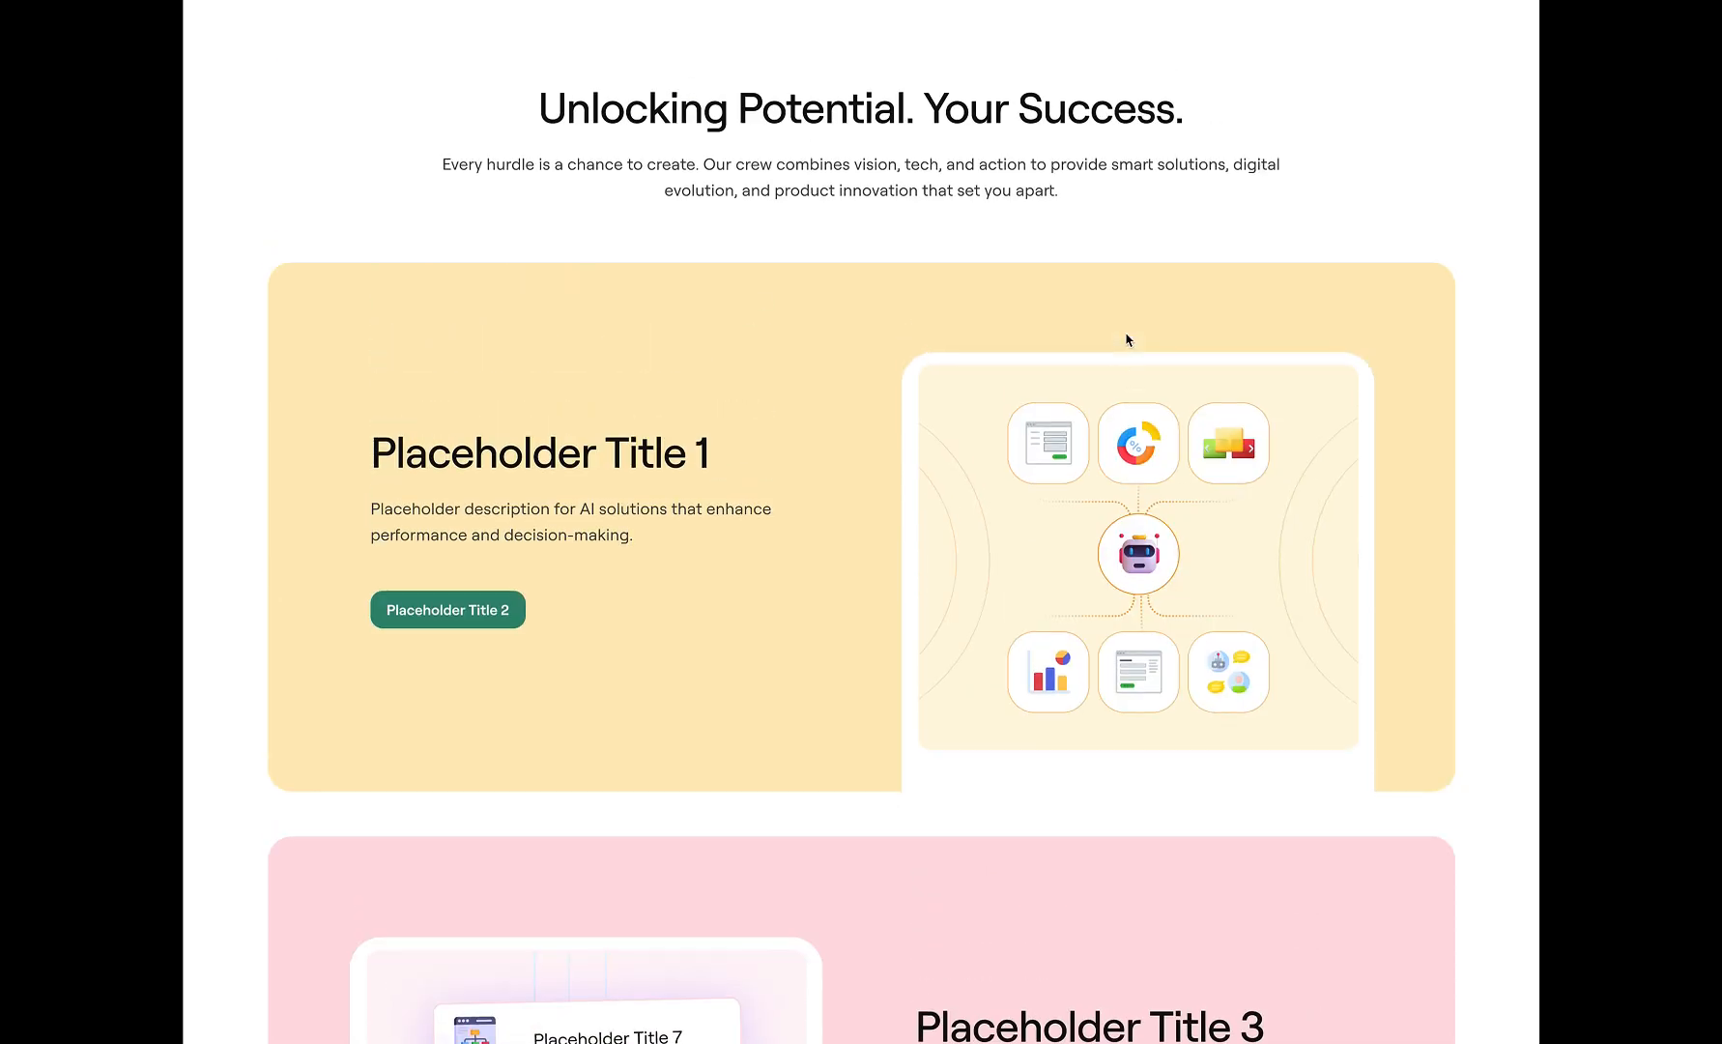
{"action": "mouse_move", "coordinate": [1528, 1]}
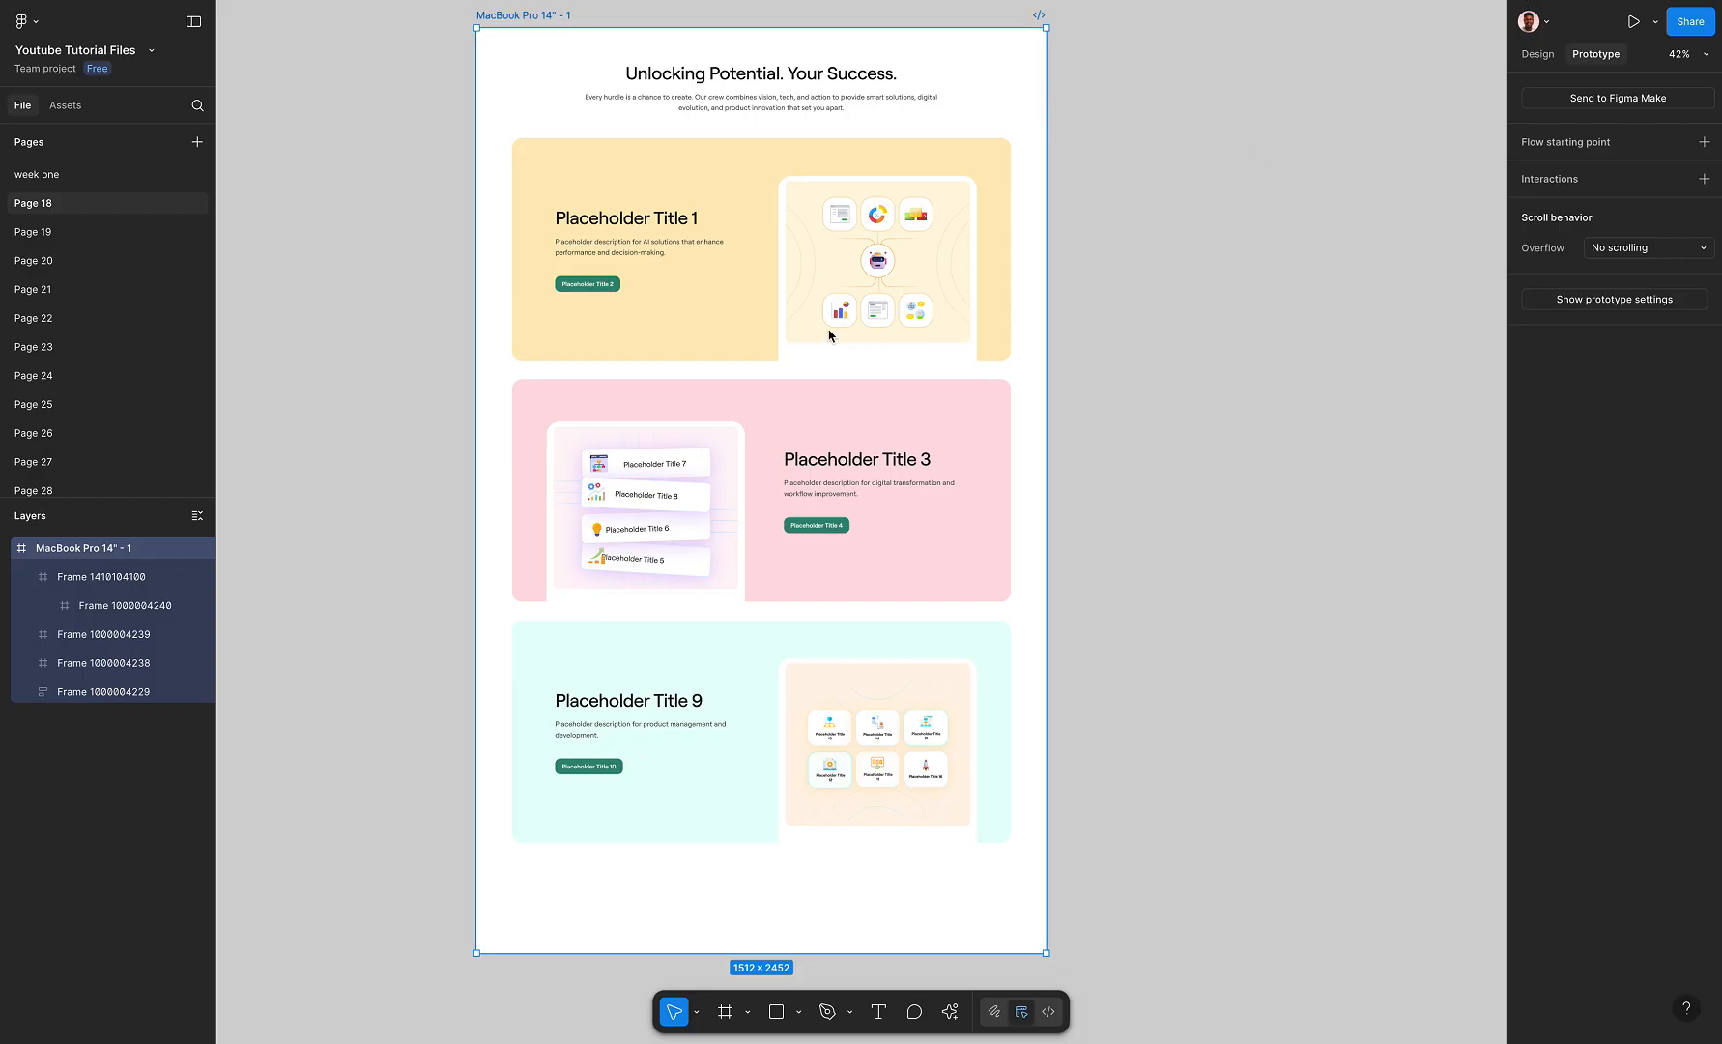
Back in the design file, set the vertical spacing between the yellow, pink and mint cards to 32
{"action": "left_click", "coordinate": [746, 298]}
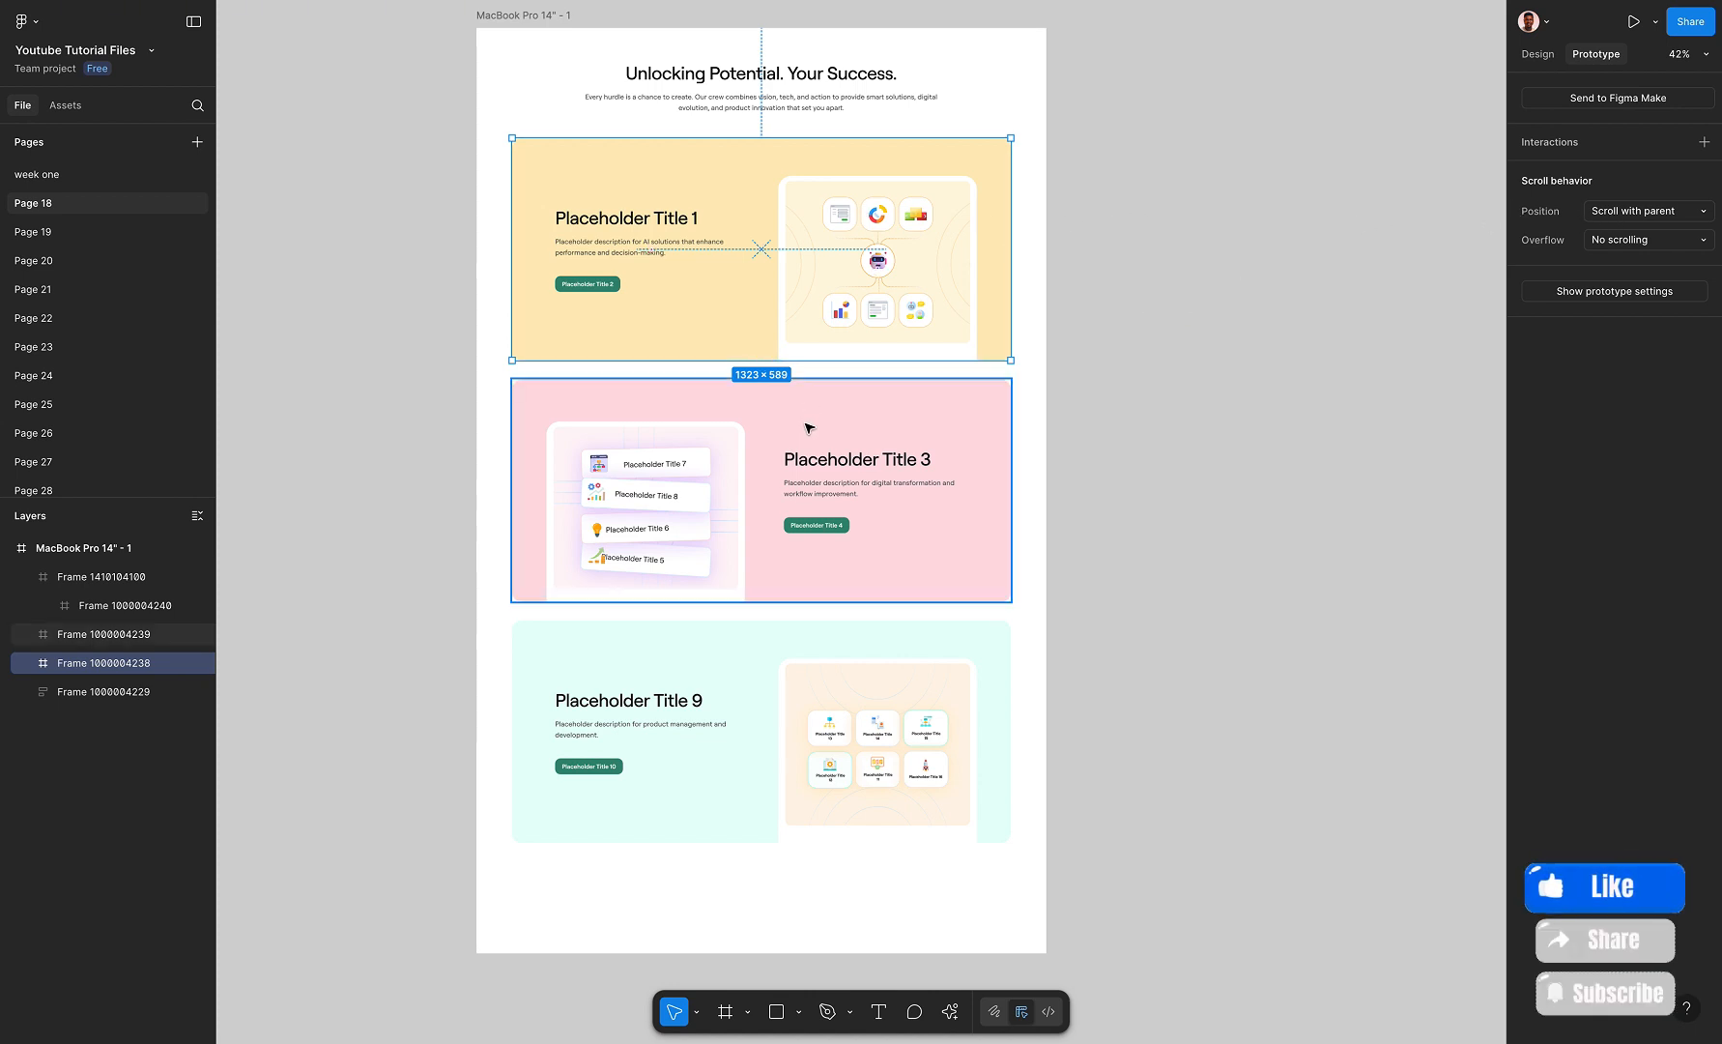
{"action": "left_click", "coordinate": [912, 471]}
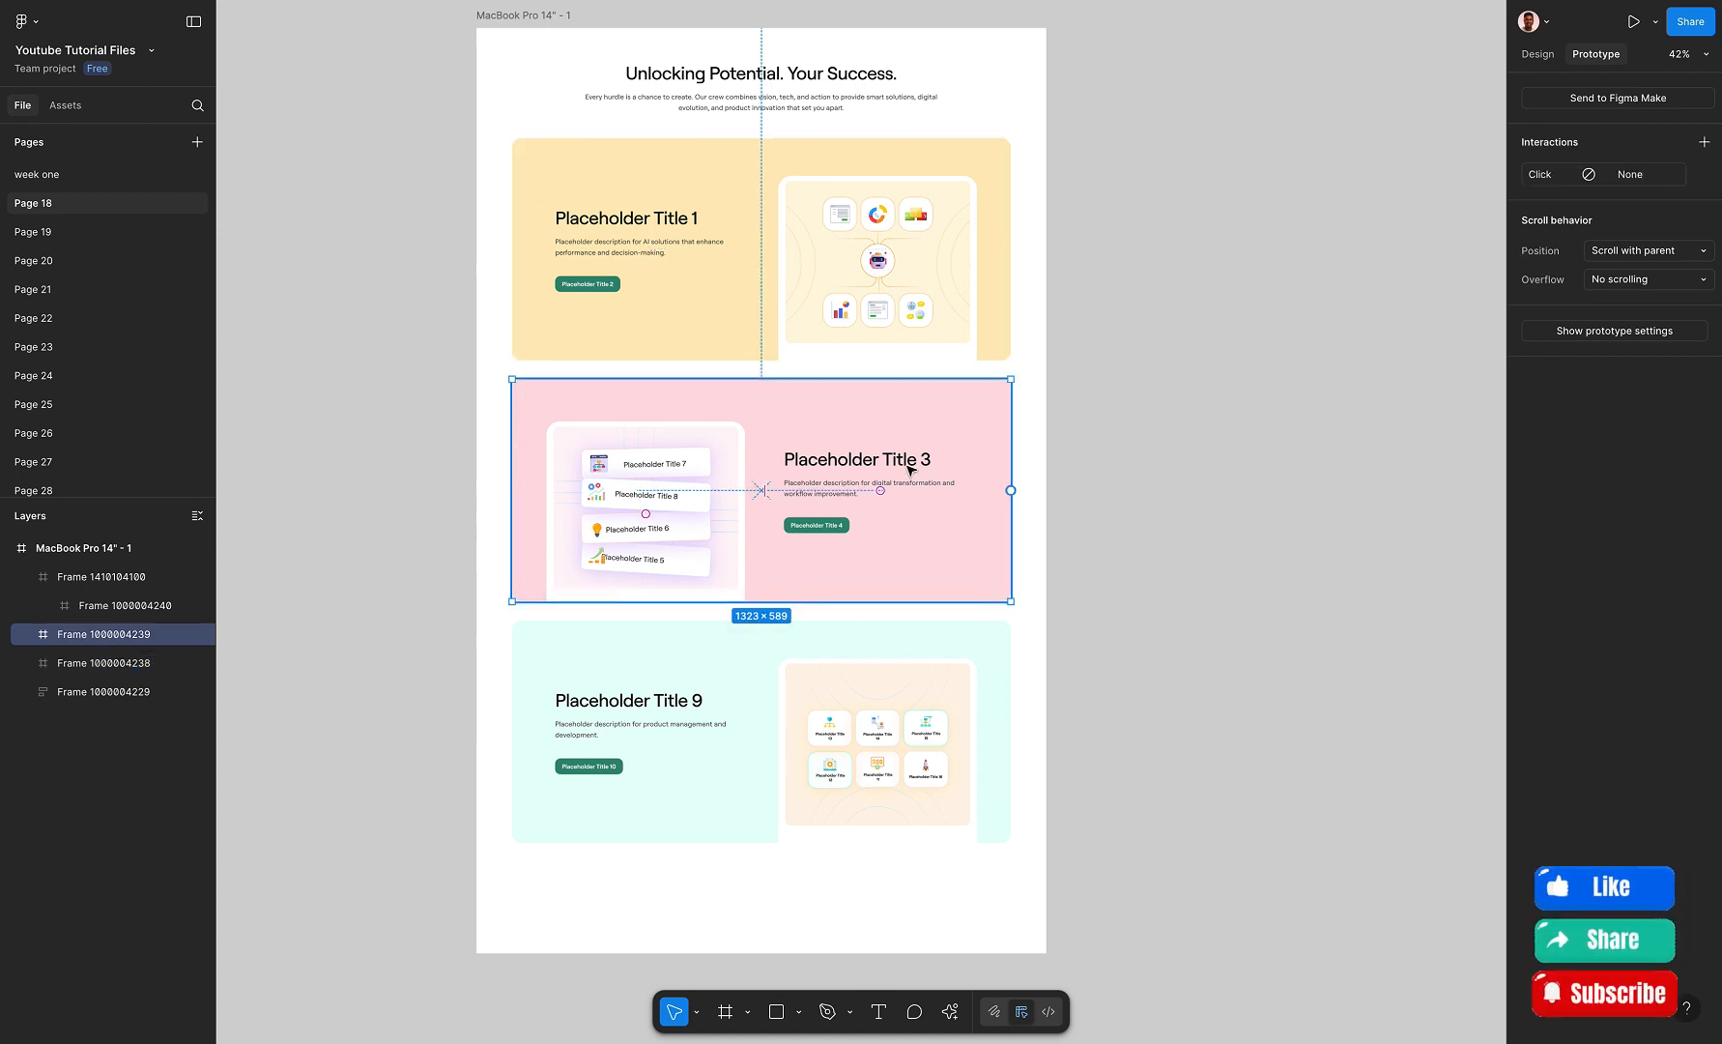
{"action": "left_click", "coordinate": [798, 684], "text": "shift"}
{"action": "left_click", "coordinate": [764, 319], "text": "shift"}
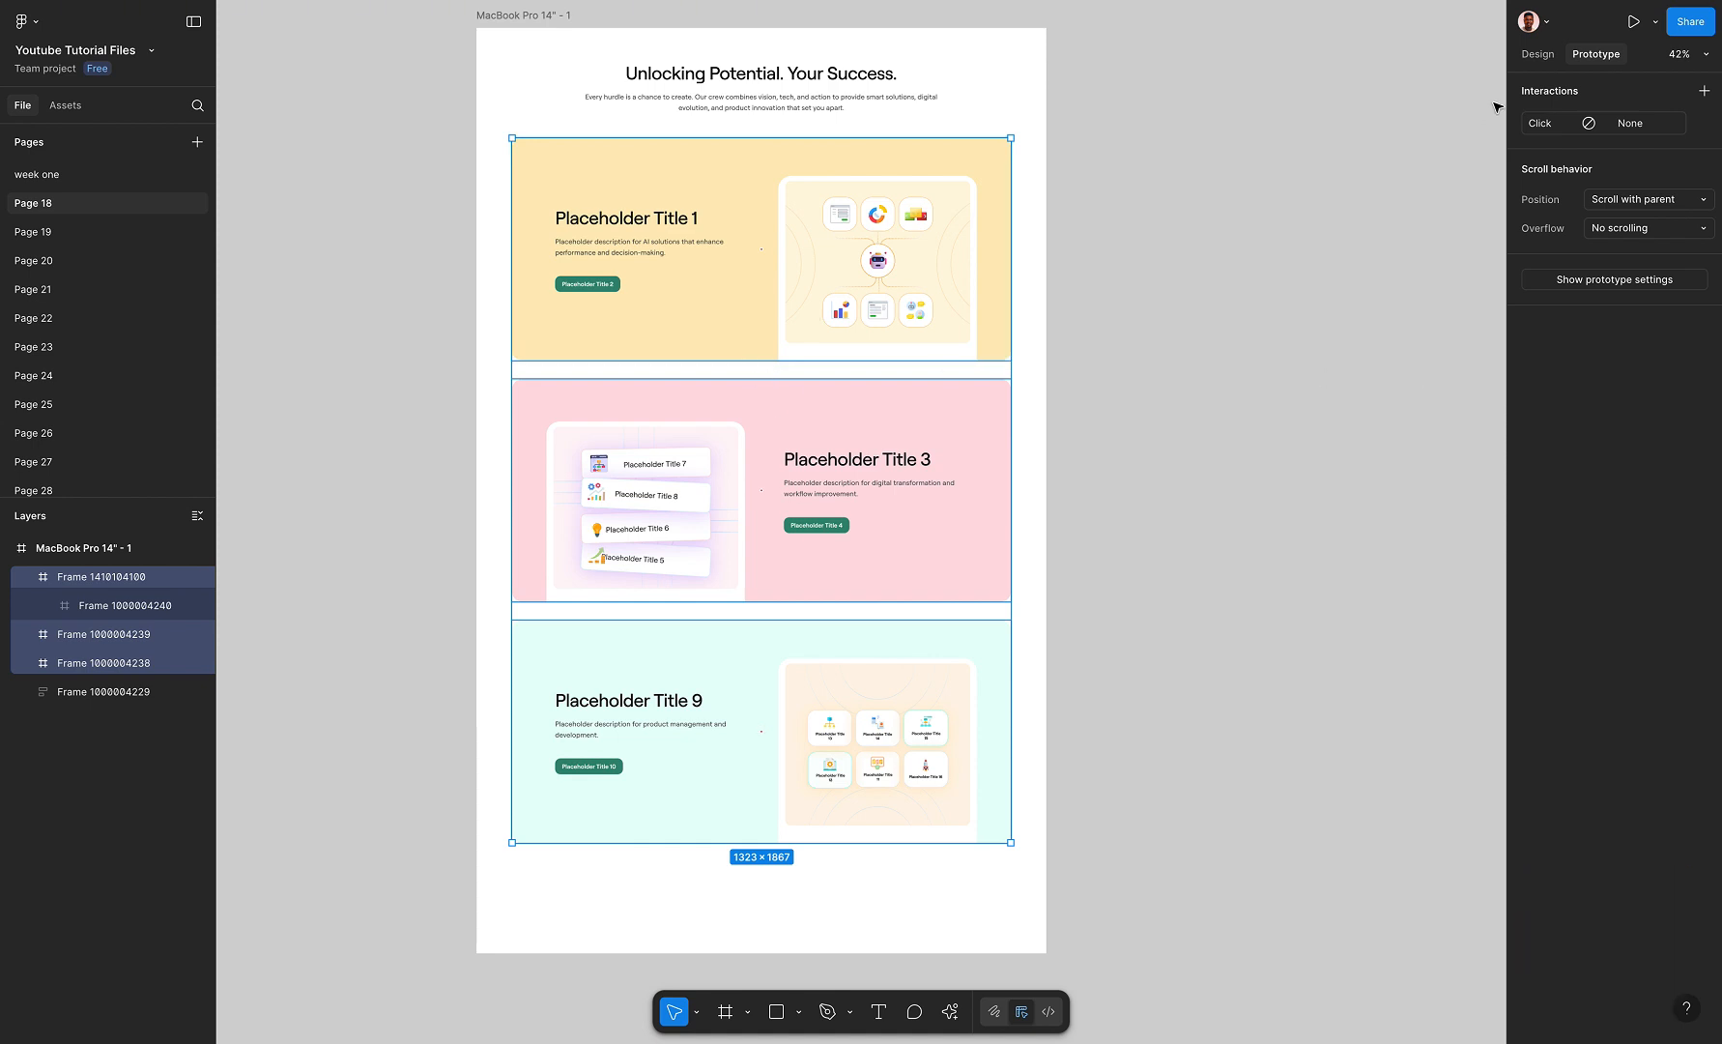
{"action": "left_click", "coordinate": [1538, 55]}
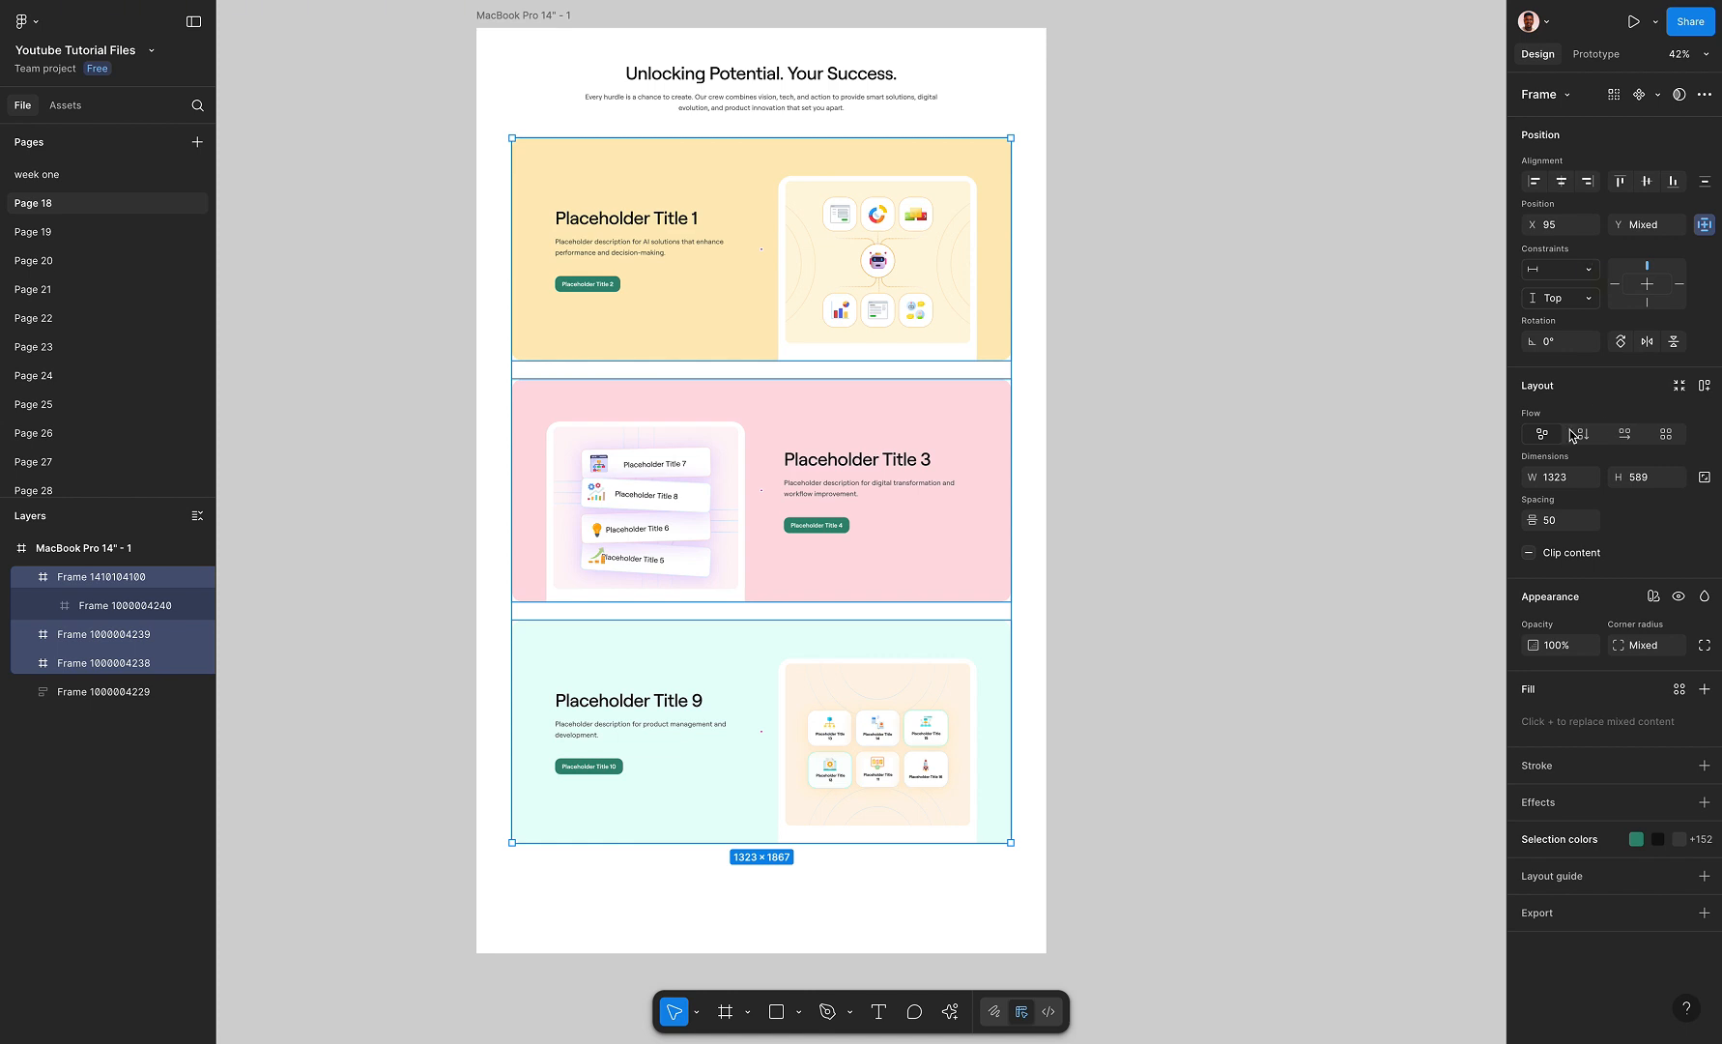
{"action": "left_click_drag", "start_coordinate": [1535, 520], "coordinate": [1505, 527]}
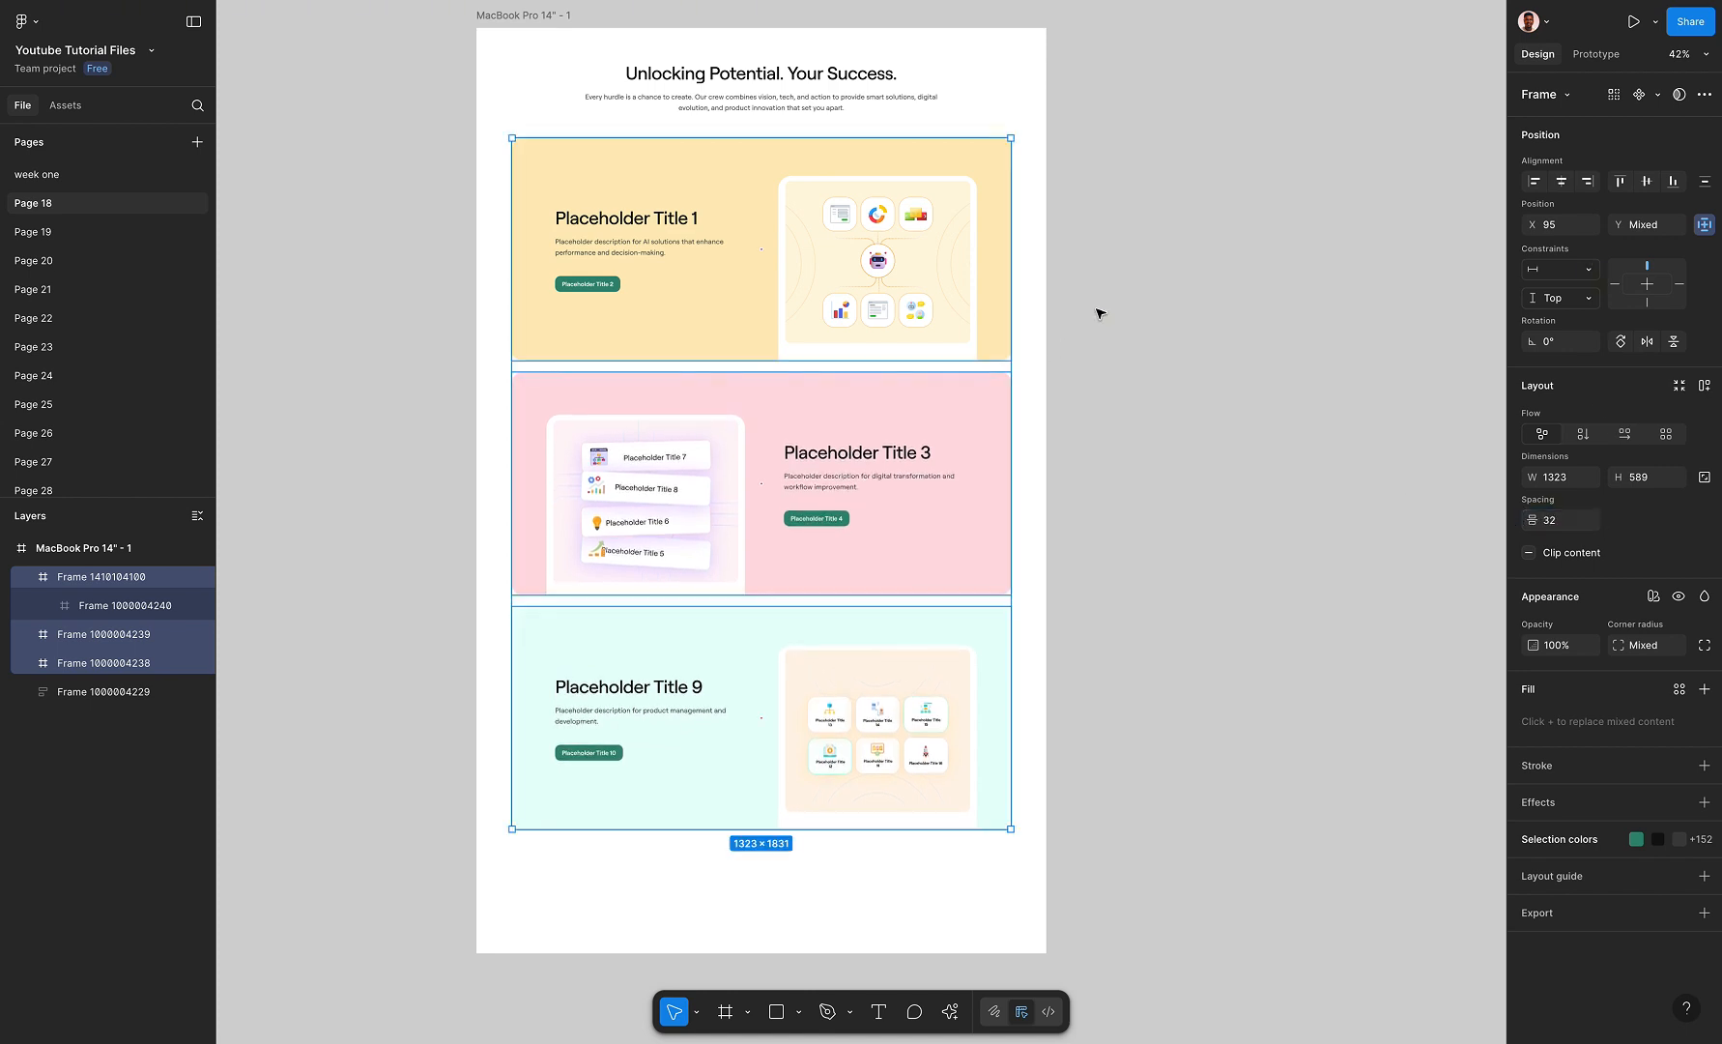
Set the yellow Placeholder Title 1 card's prototype scroll position to Sticky (stop at top edge)
{"action": "left_click", "coordinate": [1067, 312]}
{"action": "left_click", "coordinate": [757, 221]}
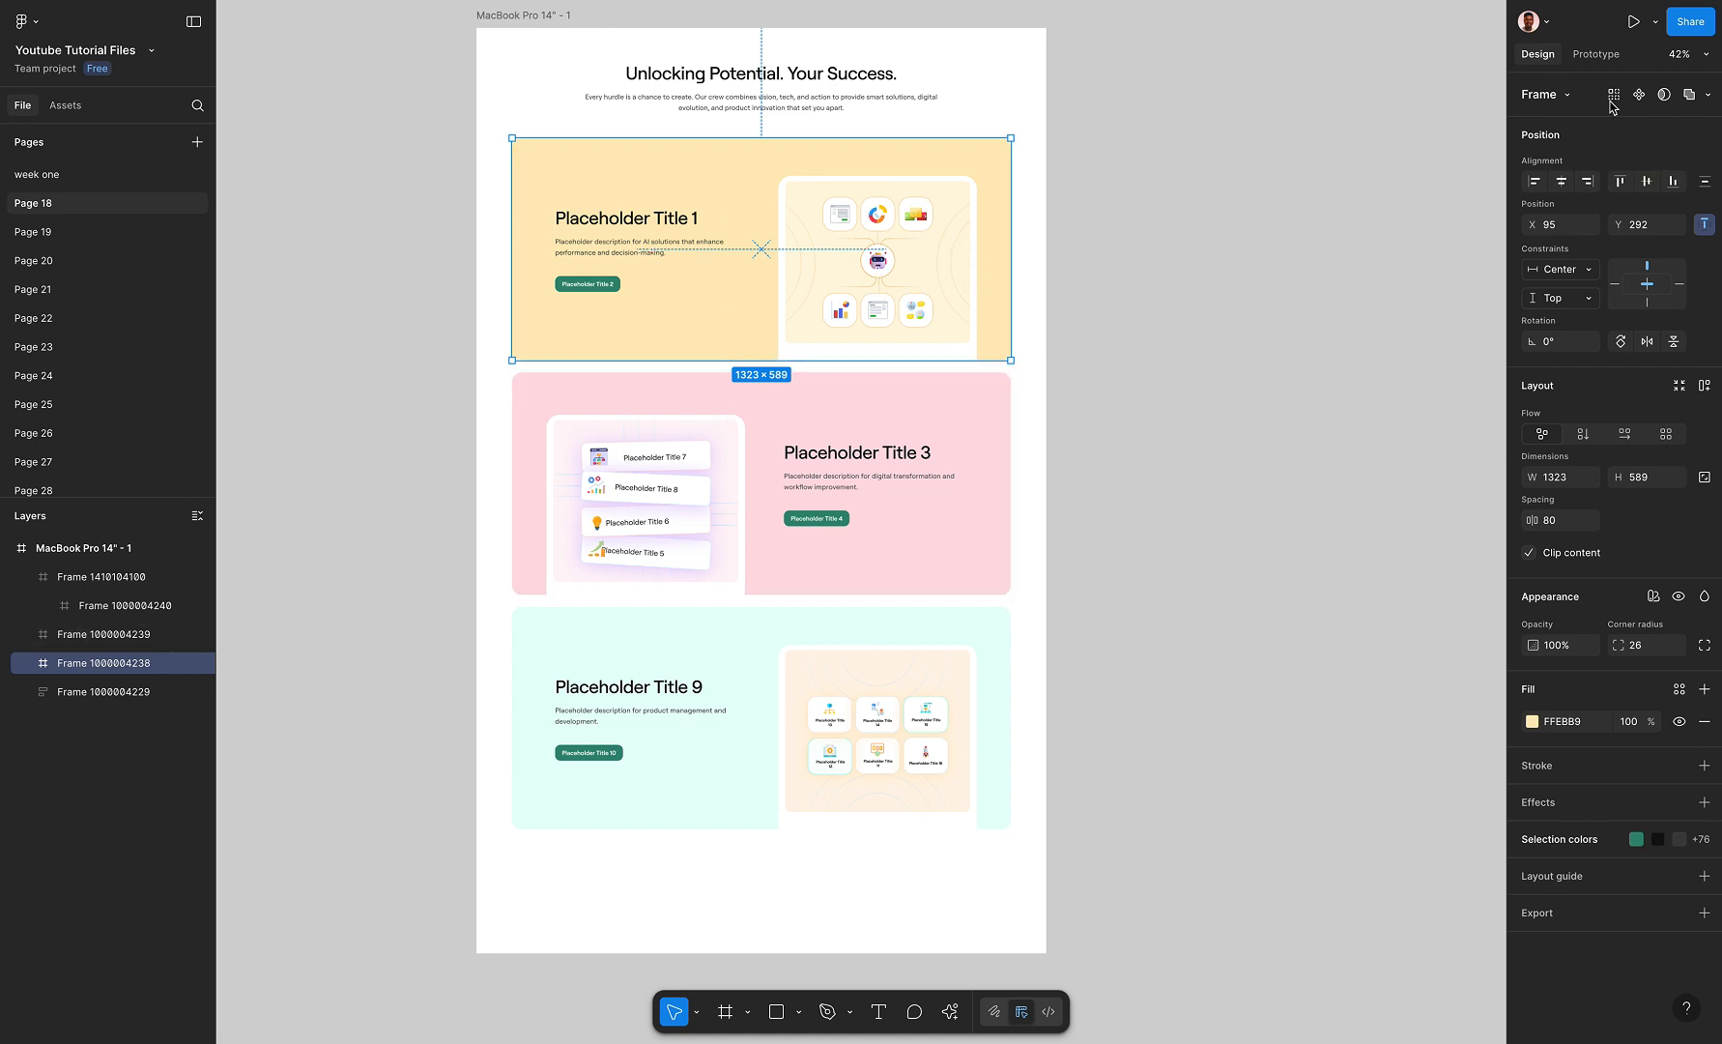
{"action": "left_click", "coordinate": [1596, 55]}
{"action": "left_click", "coordinate": [1631, 213]}
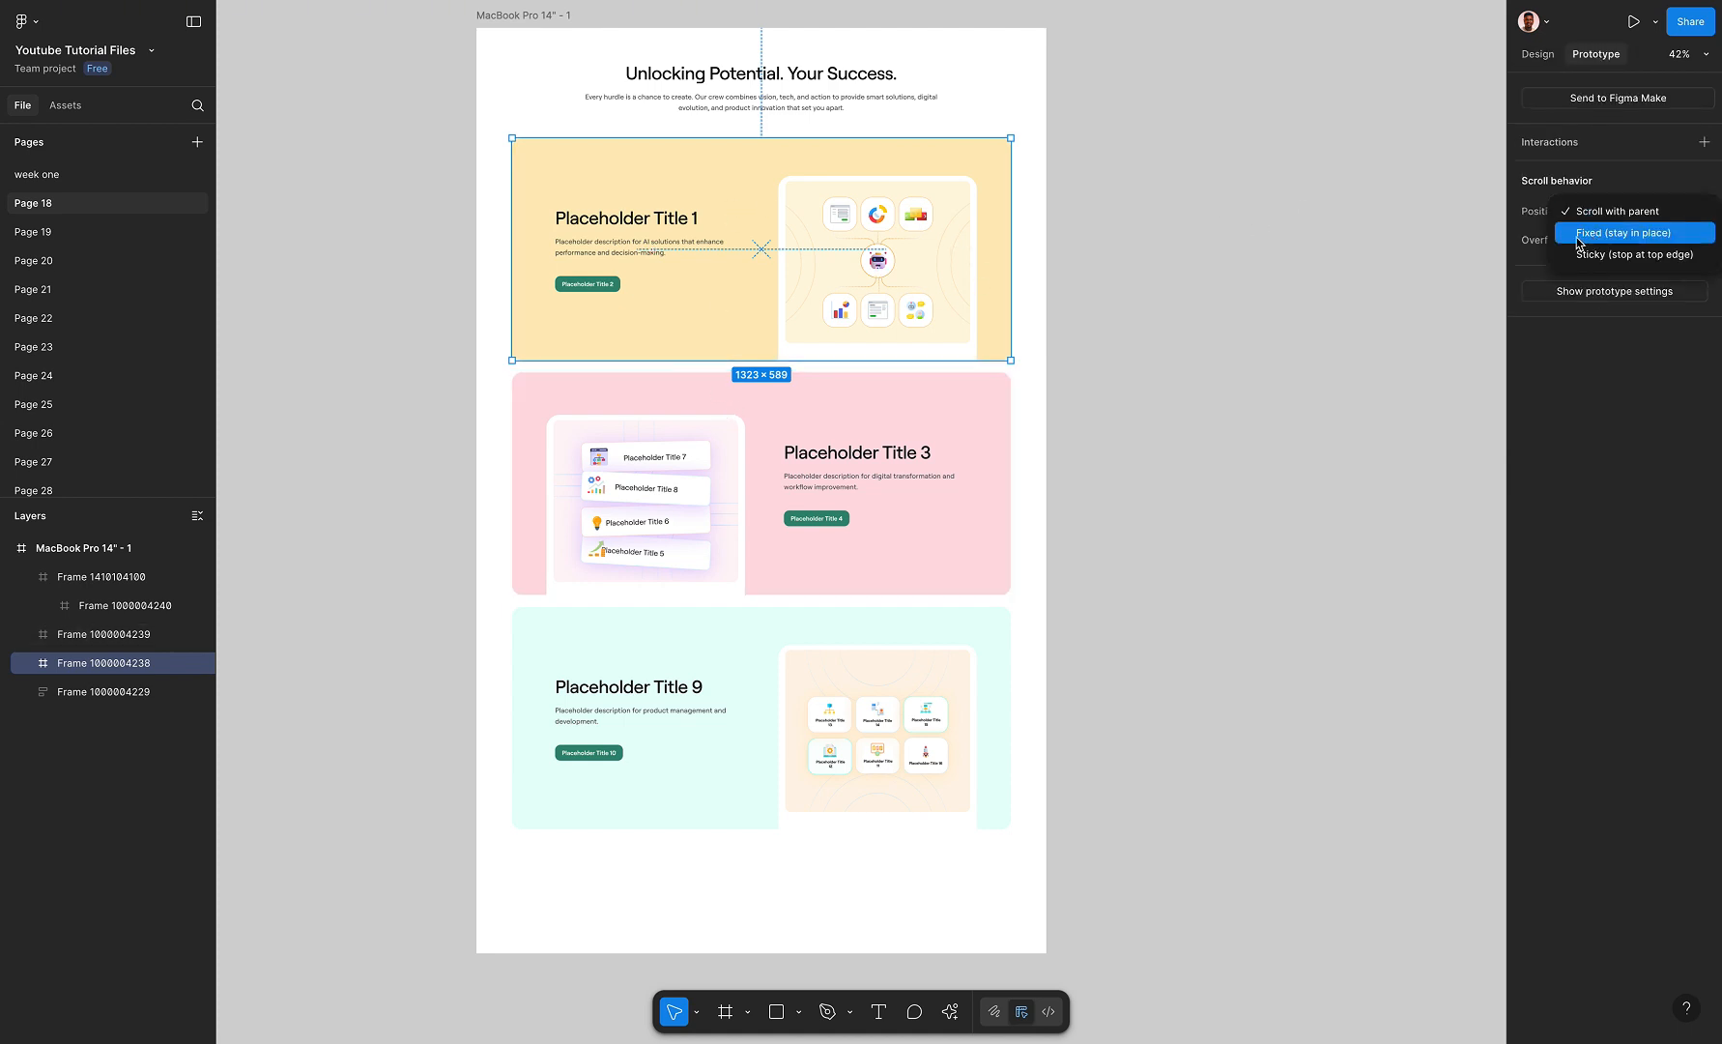
{"action": "left_click", "coordinate": [1643, 257]}
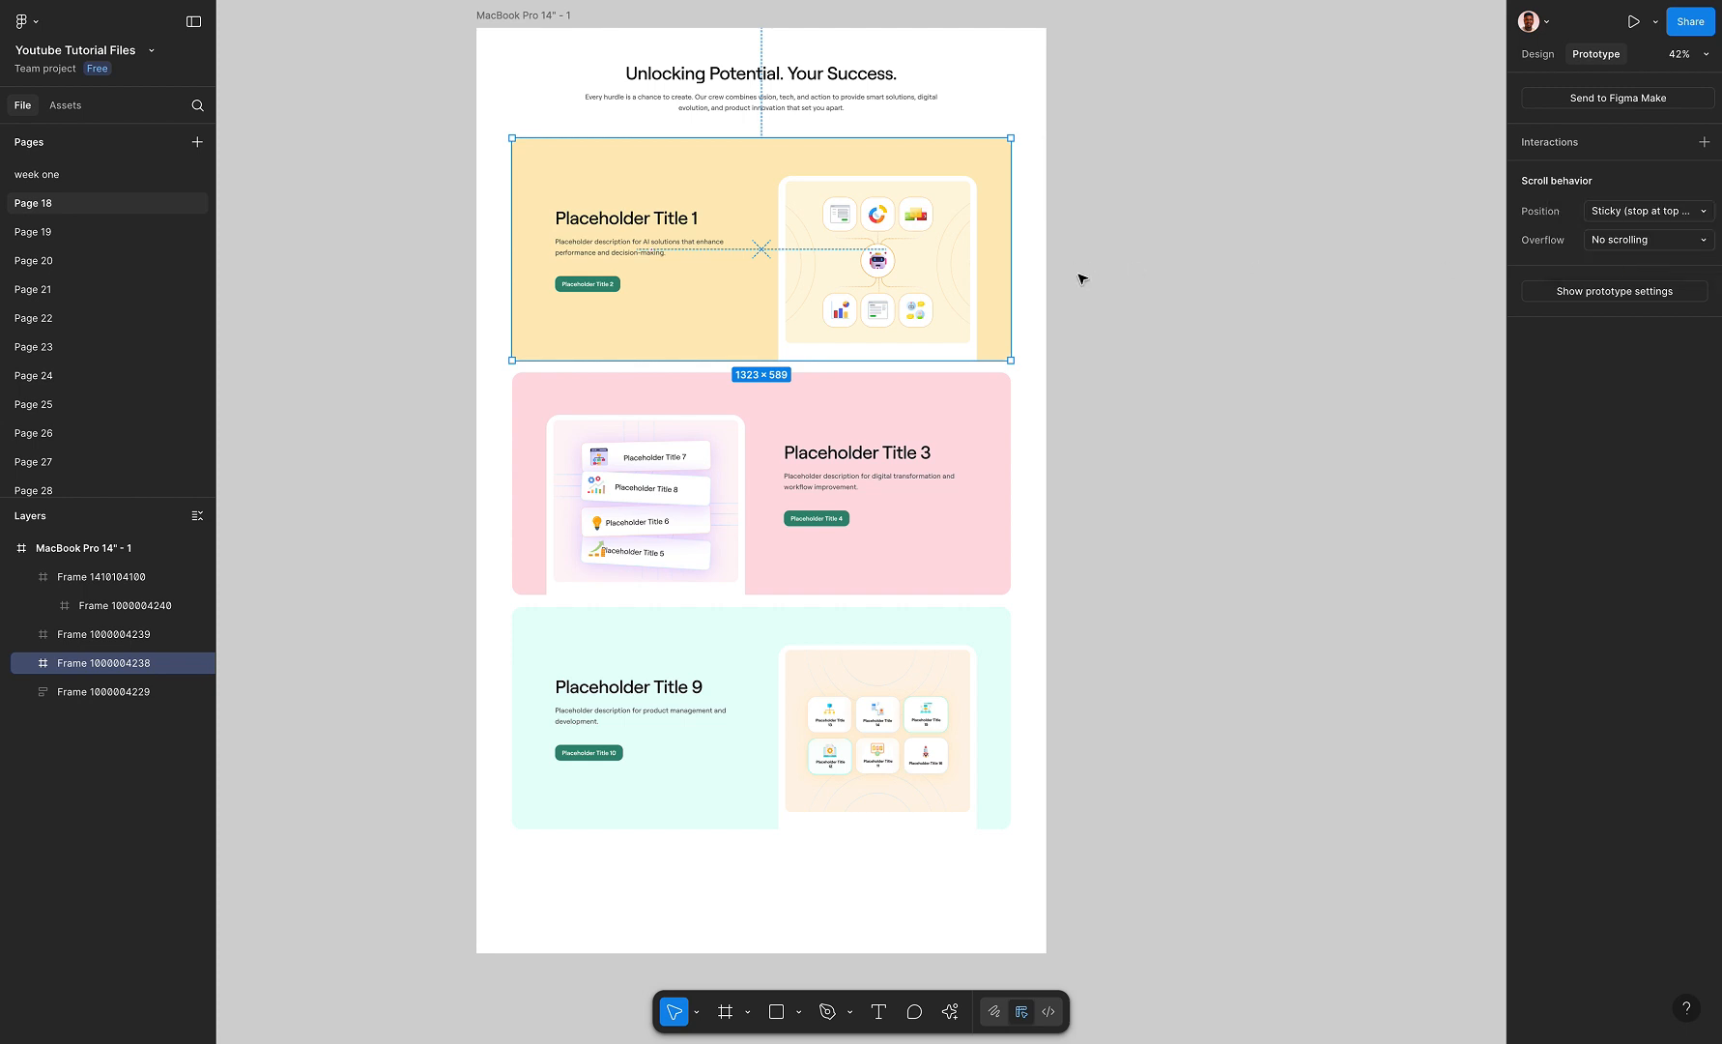
Set the pink Placeholder Title 3 card's prototype scroll position to Sticky (stop at top edge)
{"action": "left_click", "coordinate": [799, 473]}
{"action": "left_click", "coordinate": [1634, 256]}
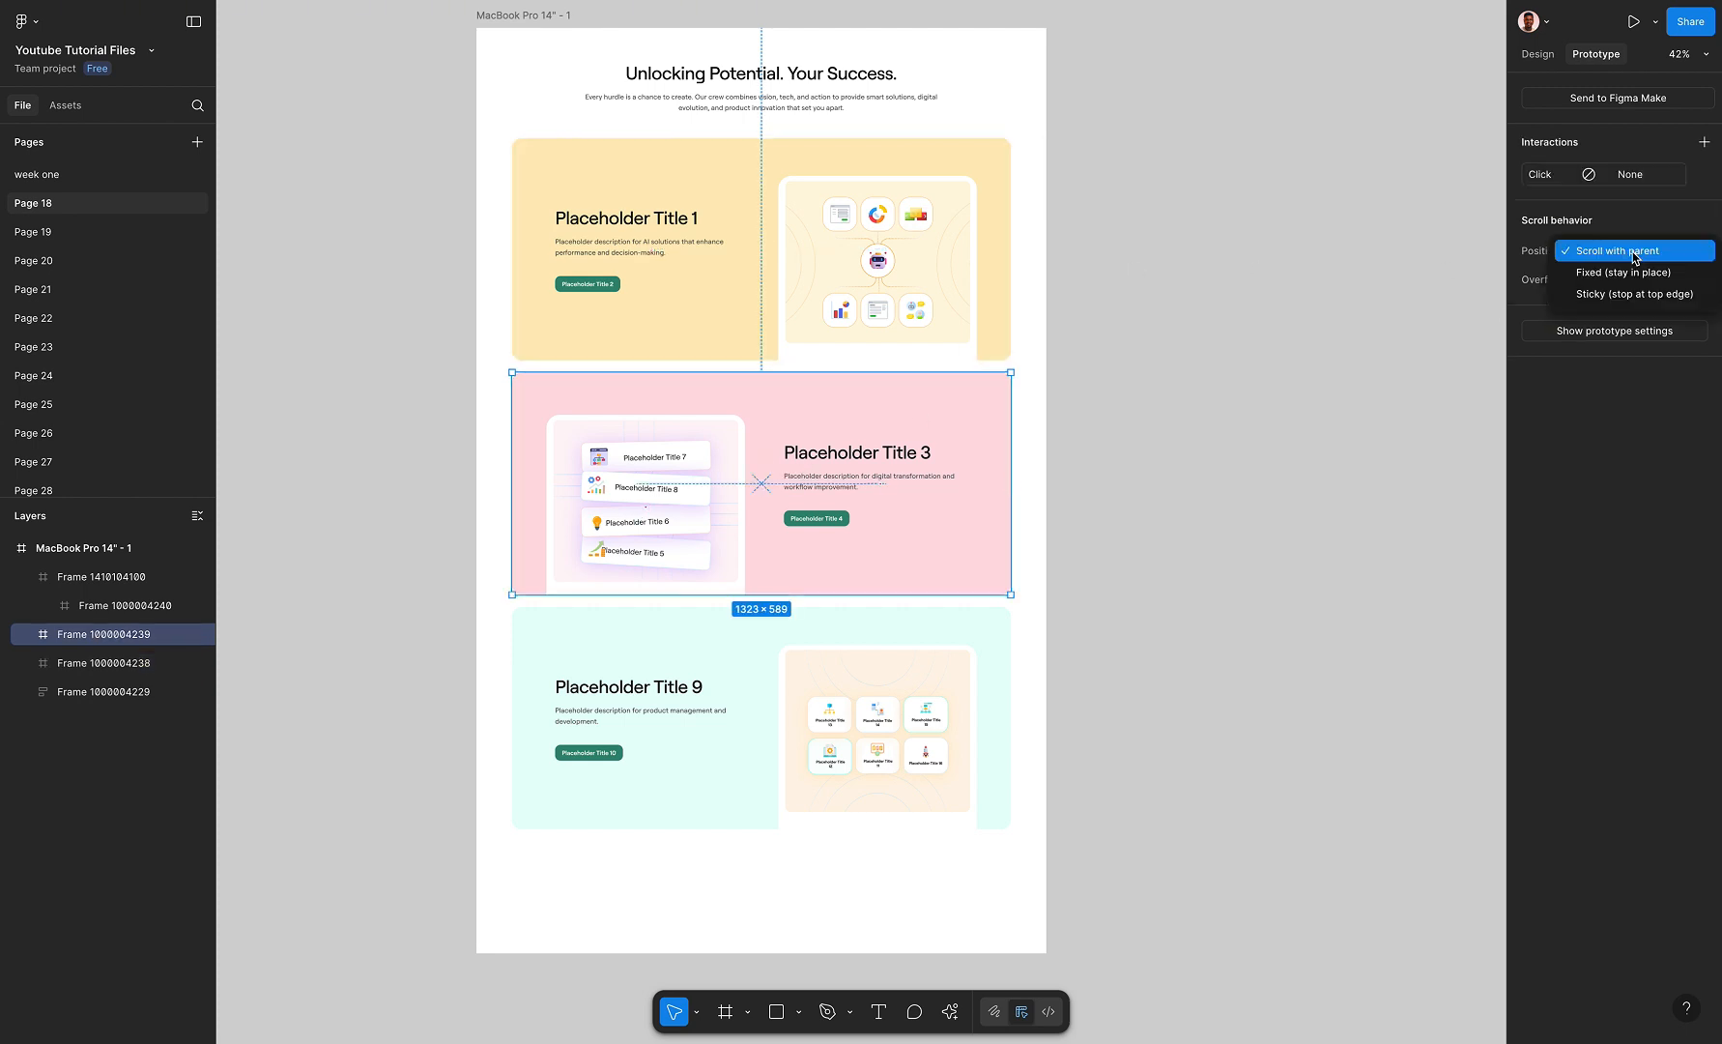
{"action": "left_click", "coordinate": [1621, 294]}
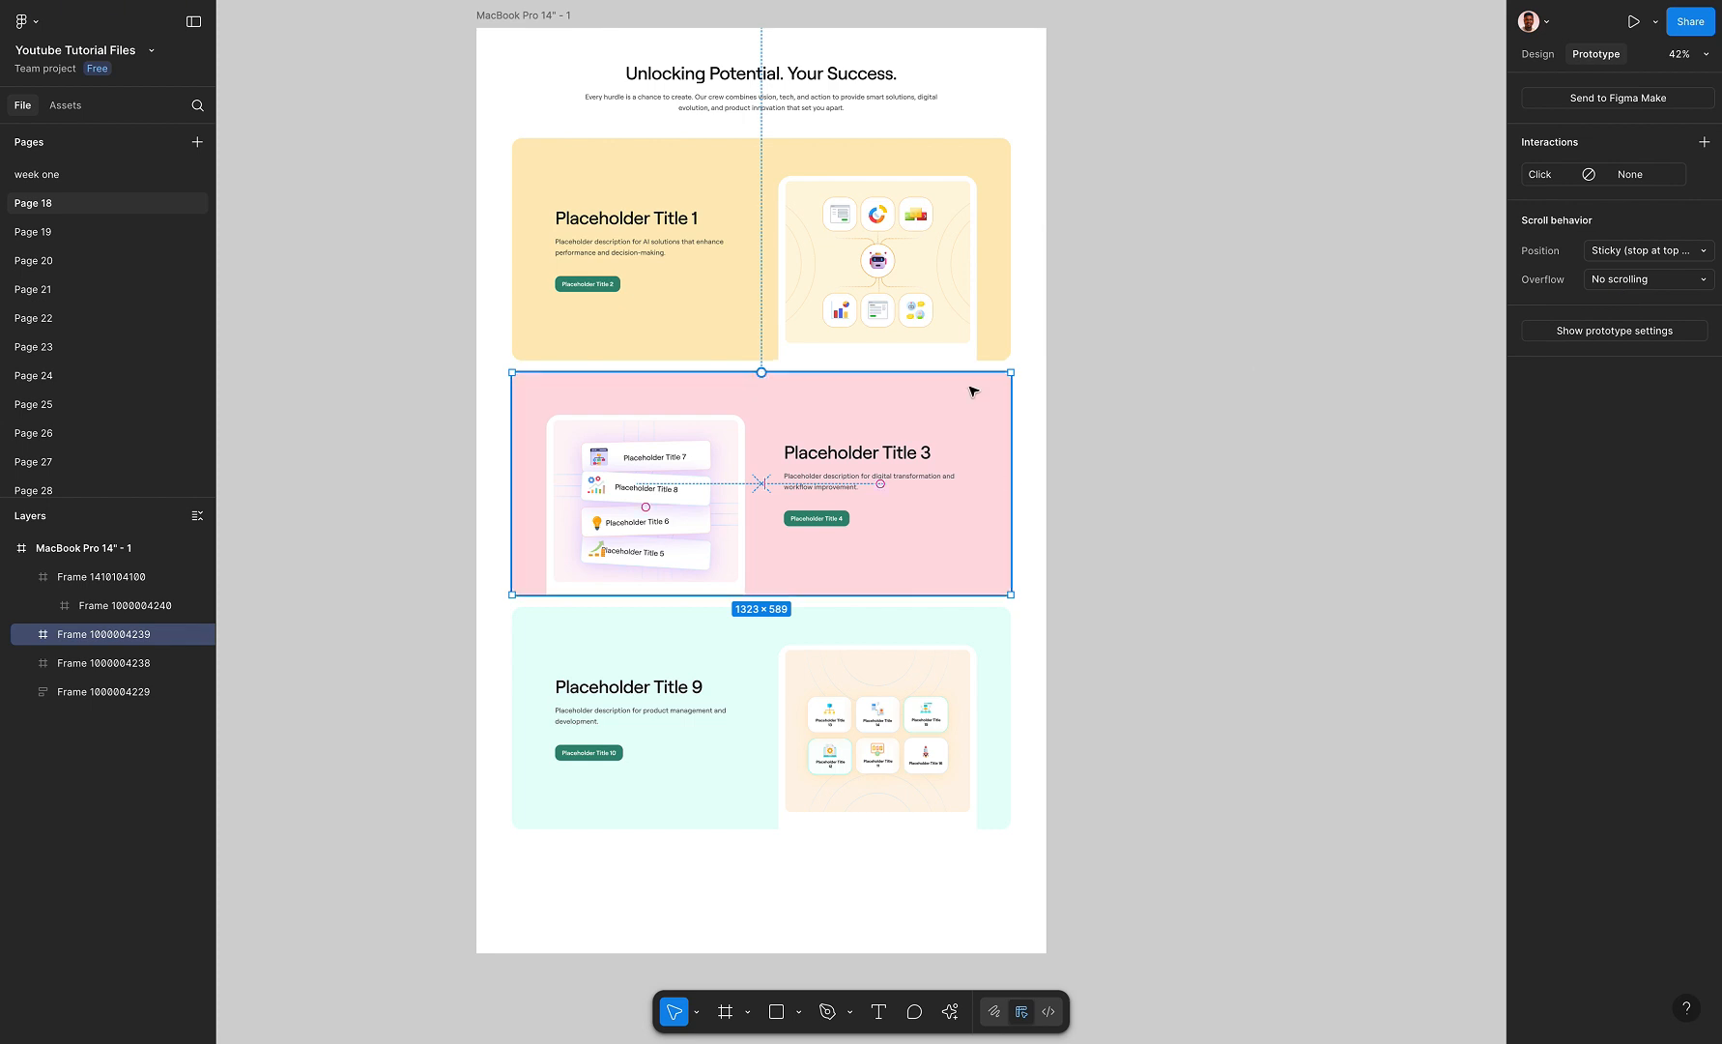
Set the mint Placeholder Title 9 card's prototype scroll position to Sticky (stop at top edge)
{"action": "left_click", "coordinate": [861, 667]}
{"action": "left_click", "coordinate": [1662, 216]}
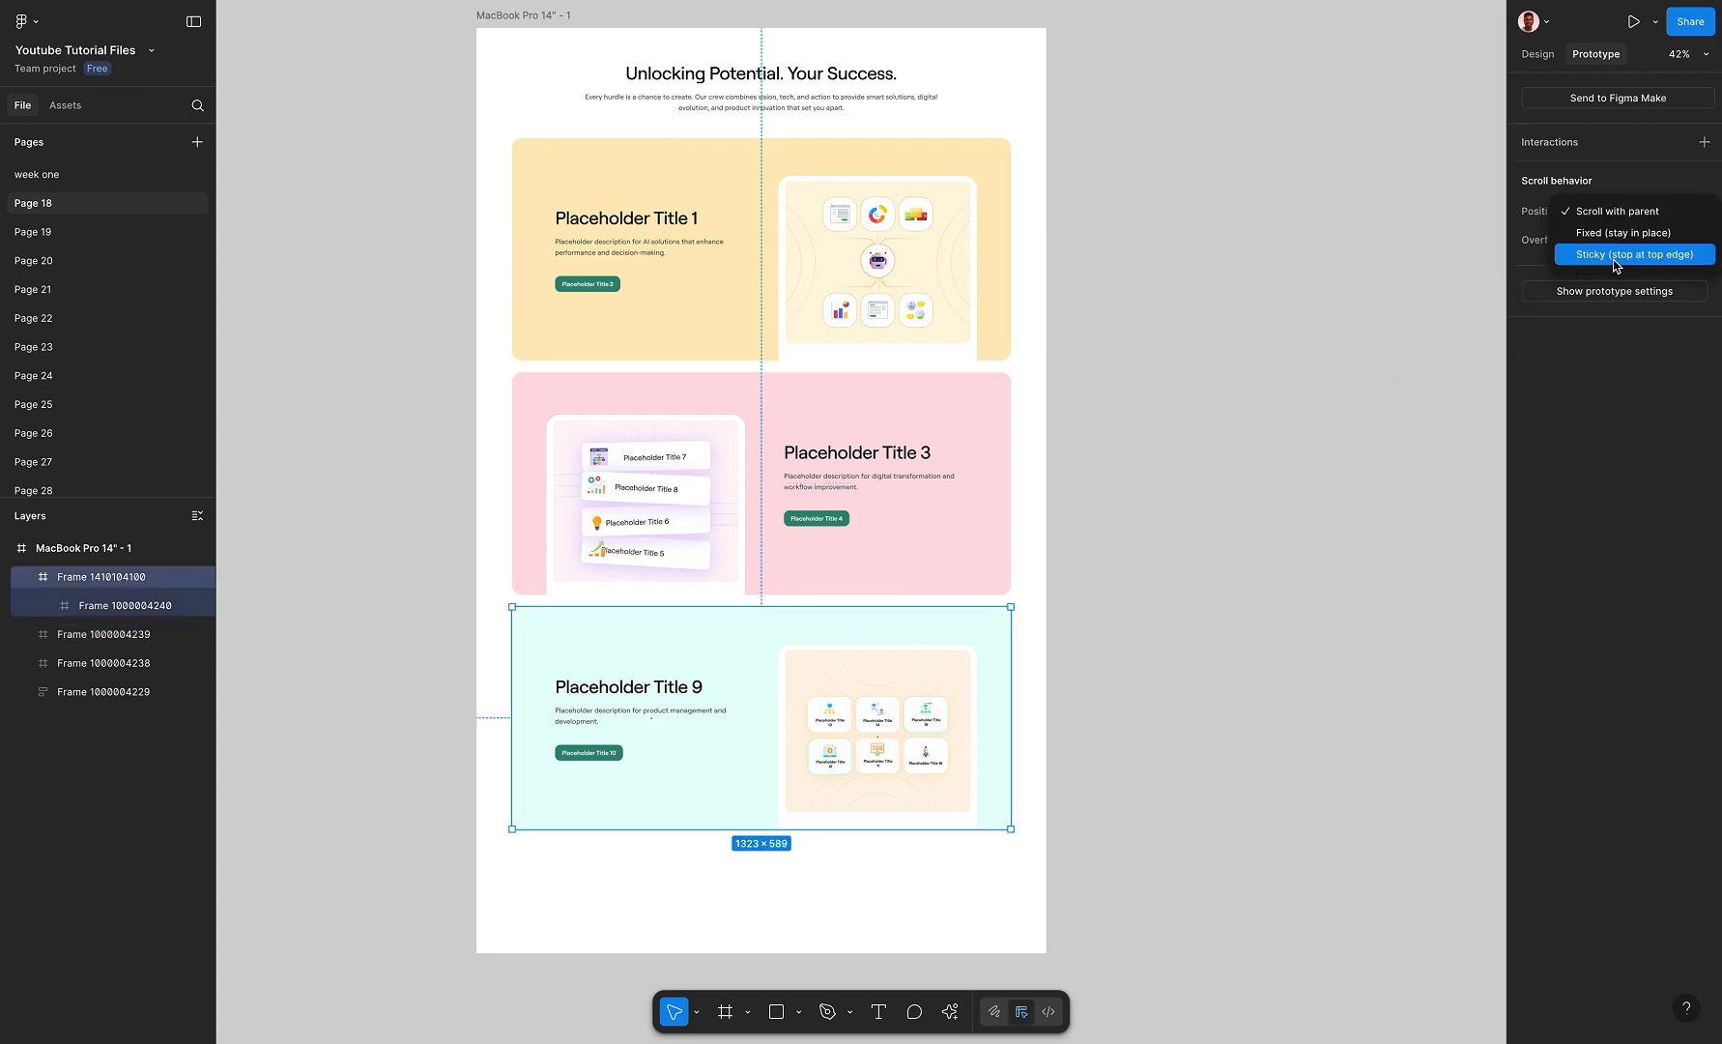
{"action": "left_click", "coordinate": [1615, 257]}
{"action": "left_click", "coordinate": [1187, 414]}
Present the MacBook Pro 14" frame again and examine how the sticky cards overlap when scrolling down and back up
{"action": "scroll", "coordinate": [1015, 350], "scroll_direction": "up", "scroll_amount": 3}
{"action": "scroll", "coordinate": [1015, 350], "scroll_direction": "left", "scroll_amount": 2}
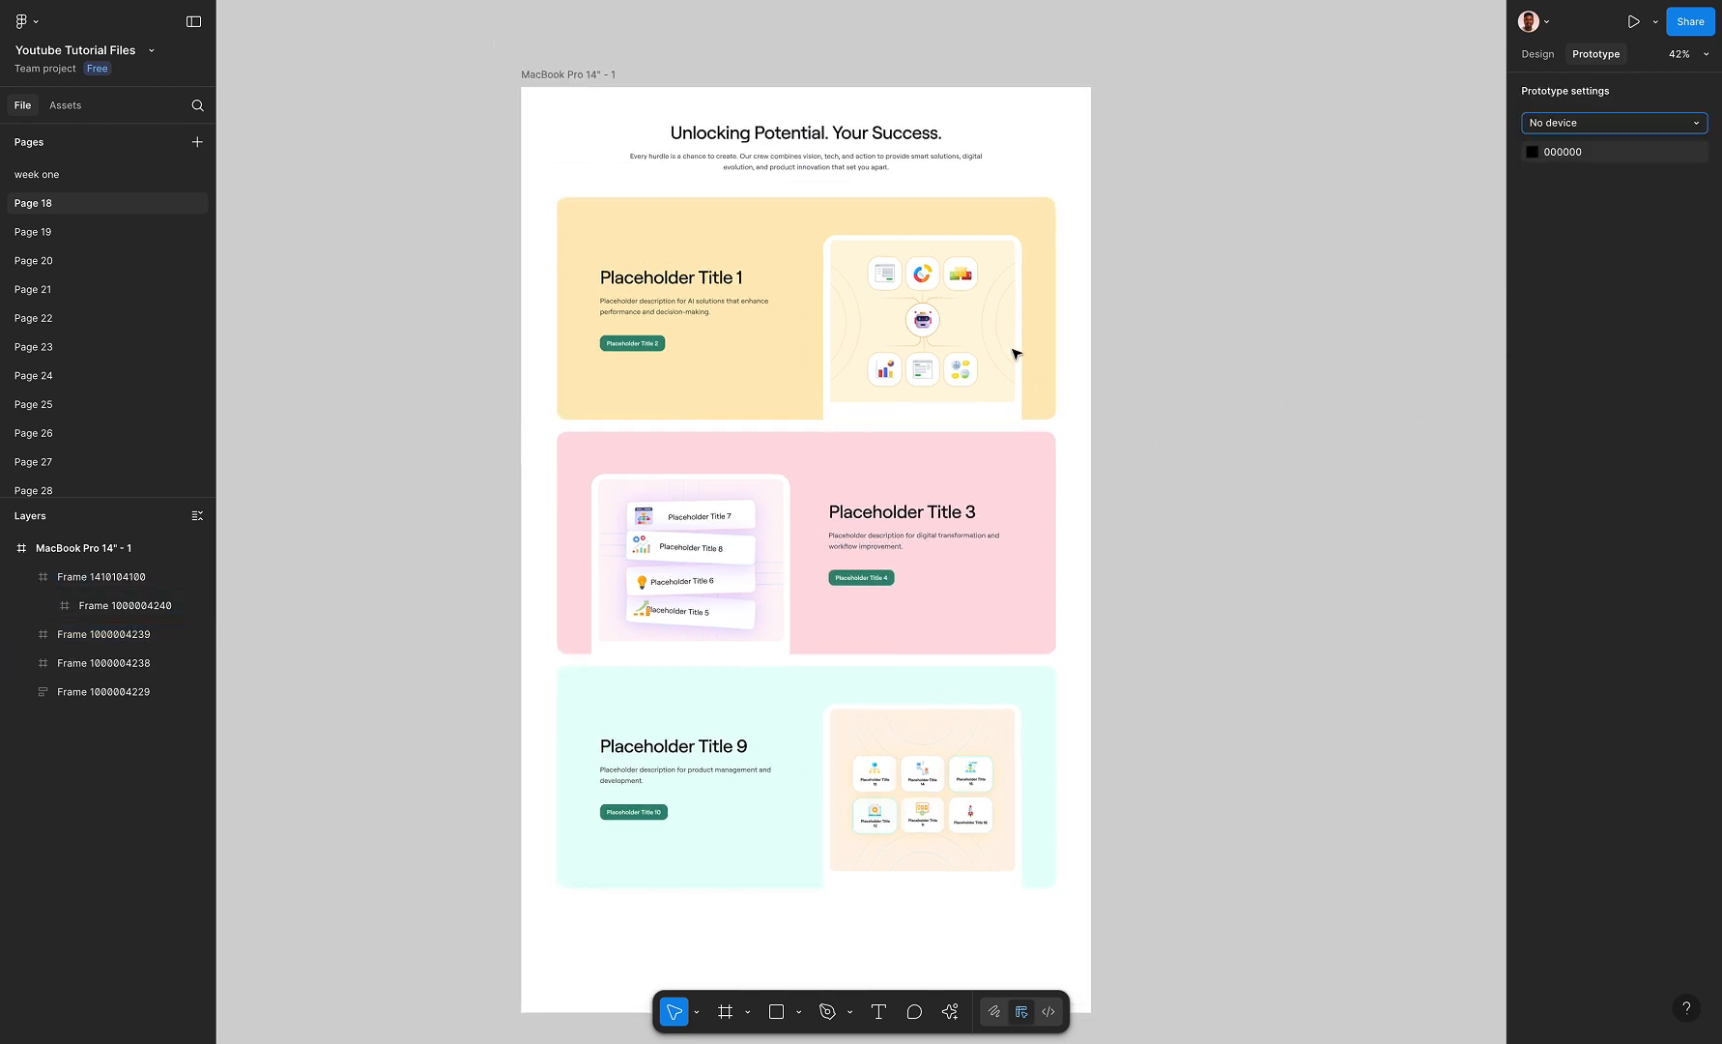
{"action": "left_click", "coordinate": [600, 83]}
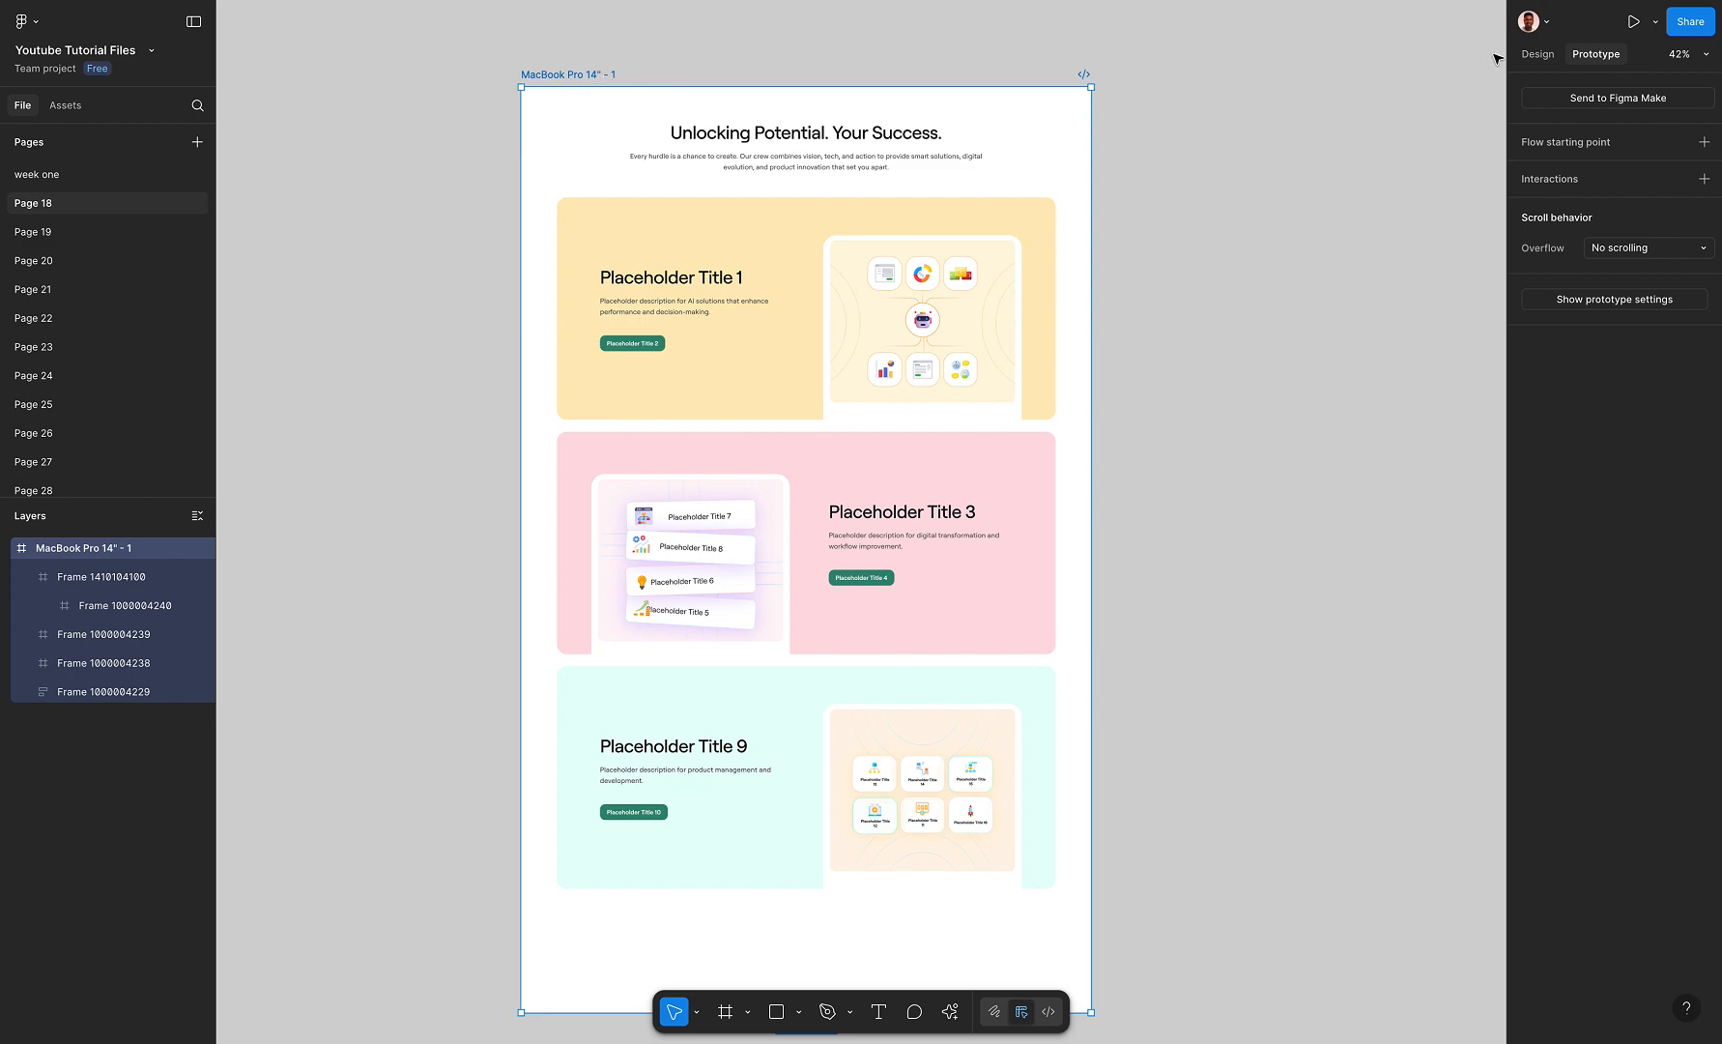
{"action": "left_click", "coordinate": [1656, 23]}
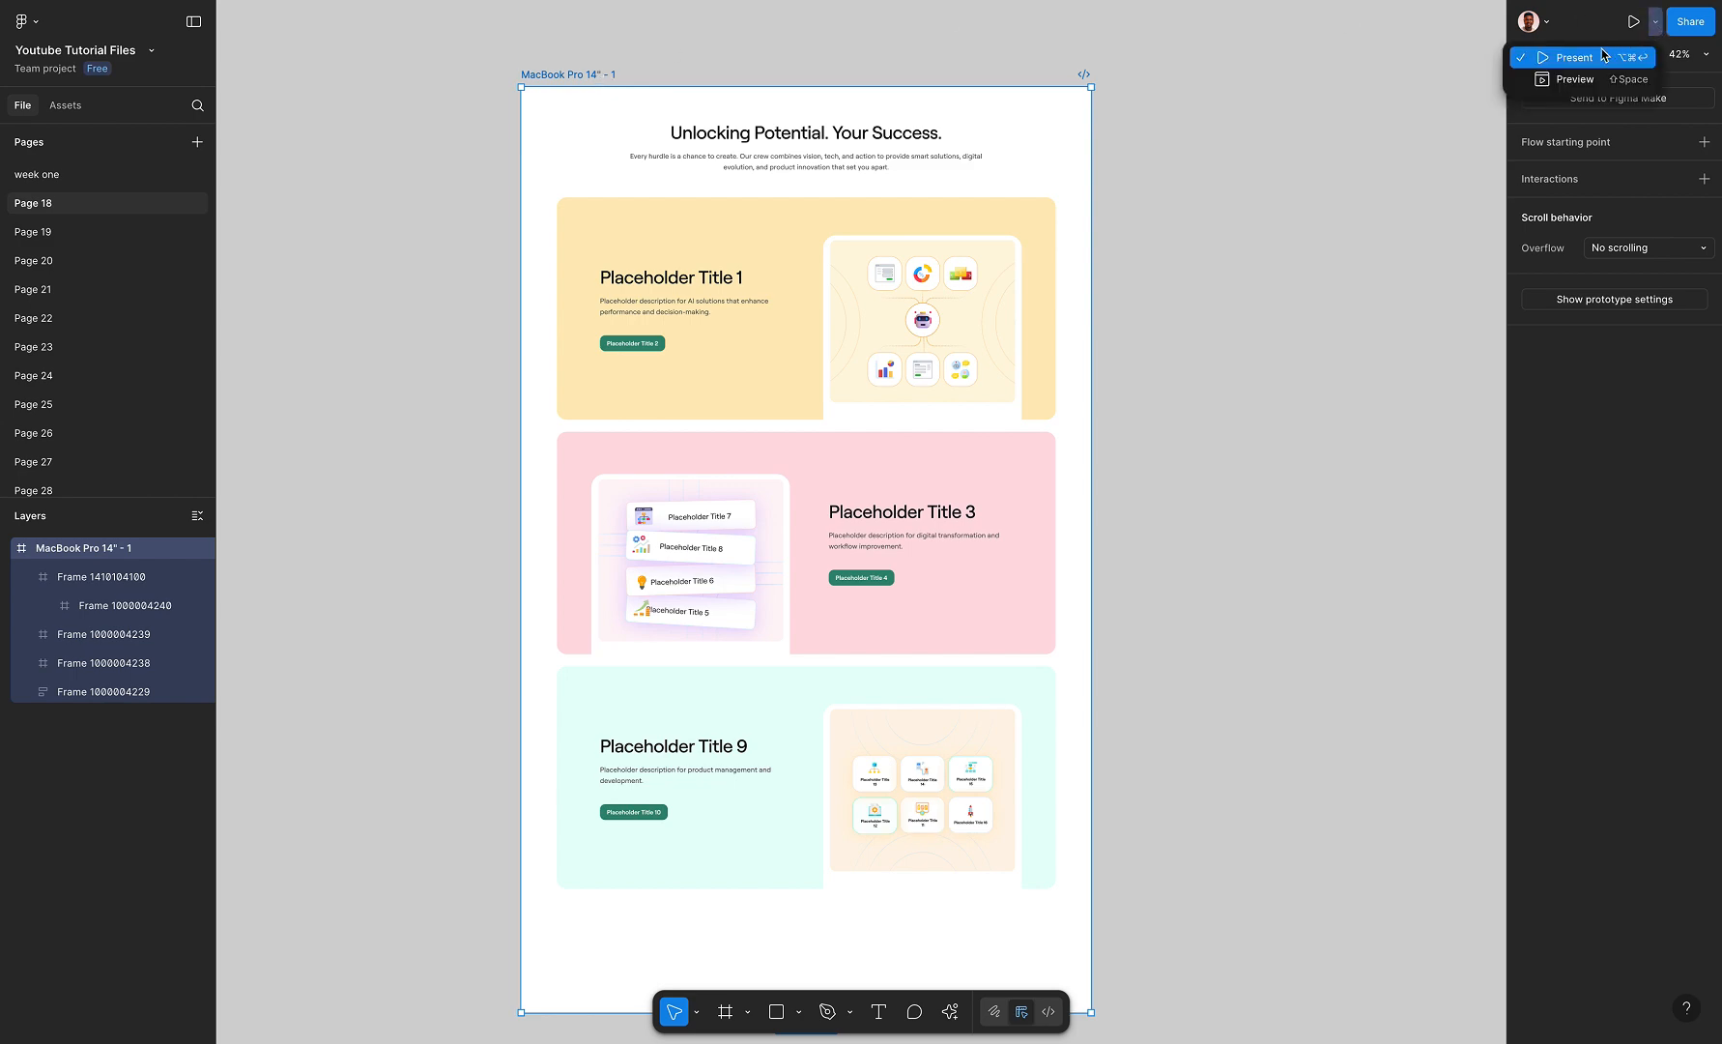
{"action": "left_click", "coordinate": [1598, 55]}
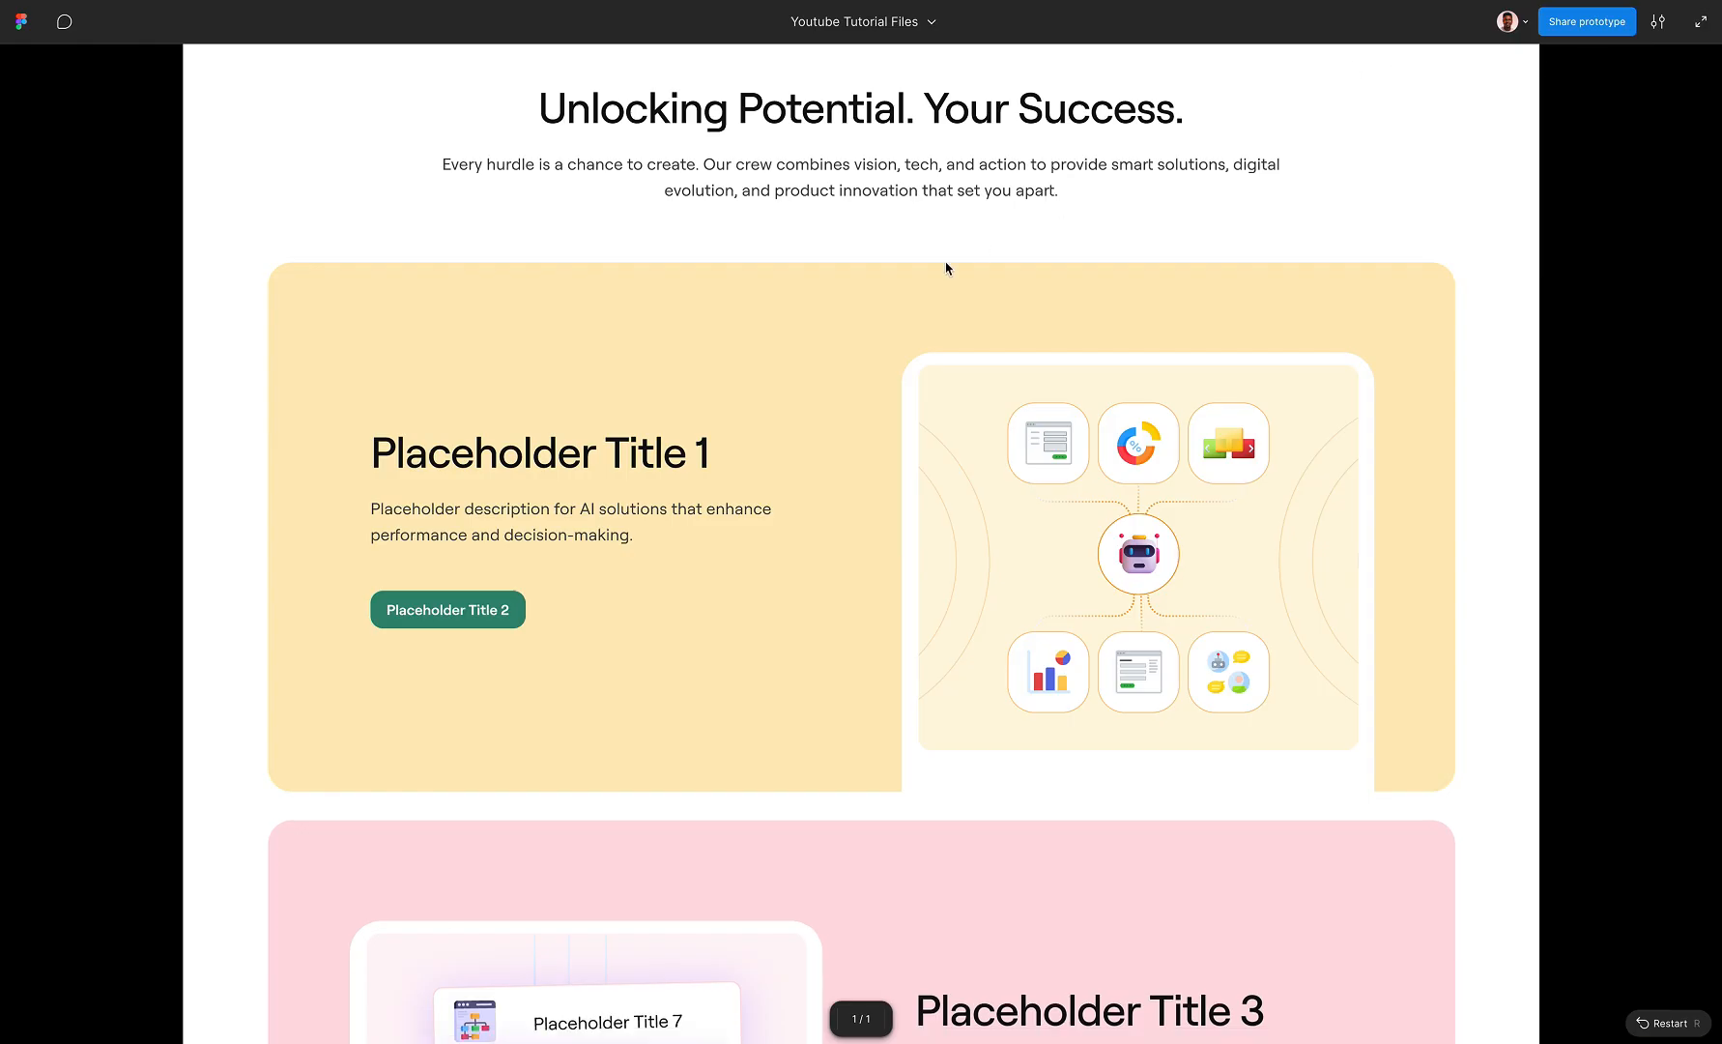
{"action": "scroll", "coordinate": [946, 267], "scroll_direction": "down", "scroll_amount": 3}
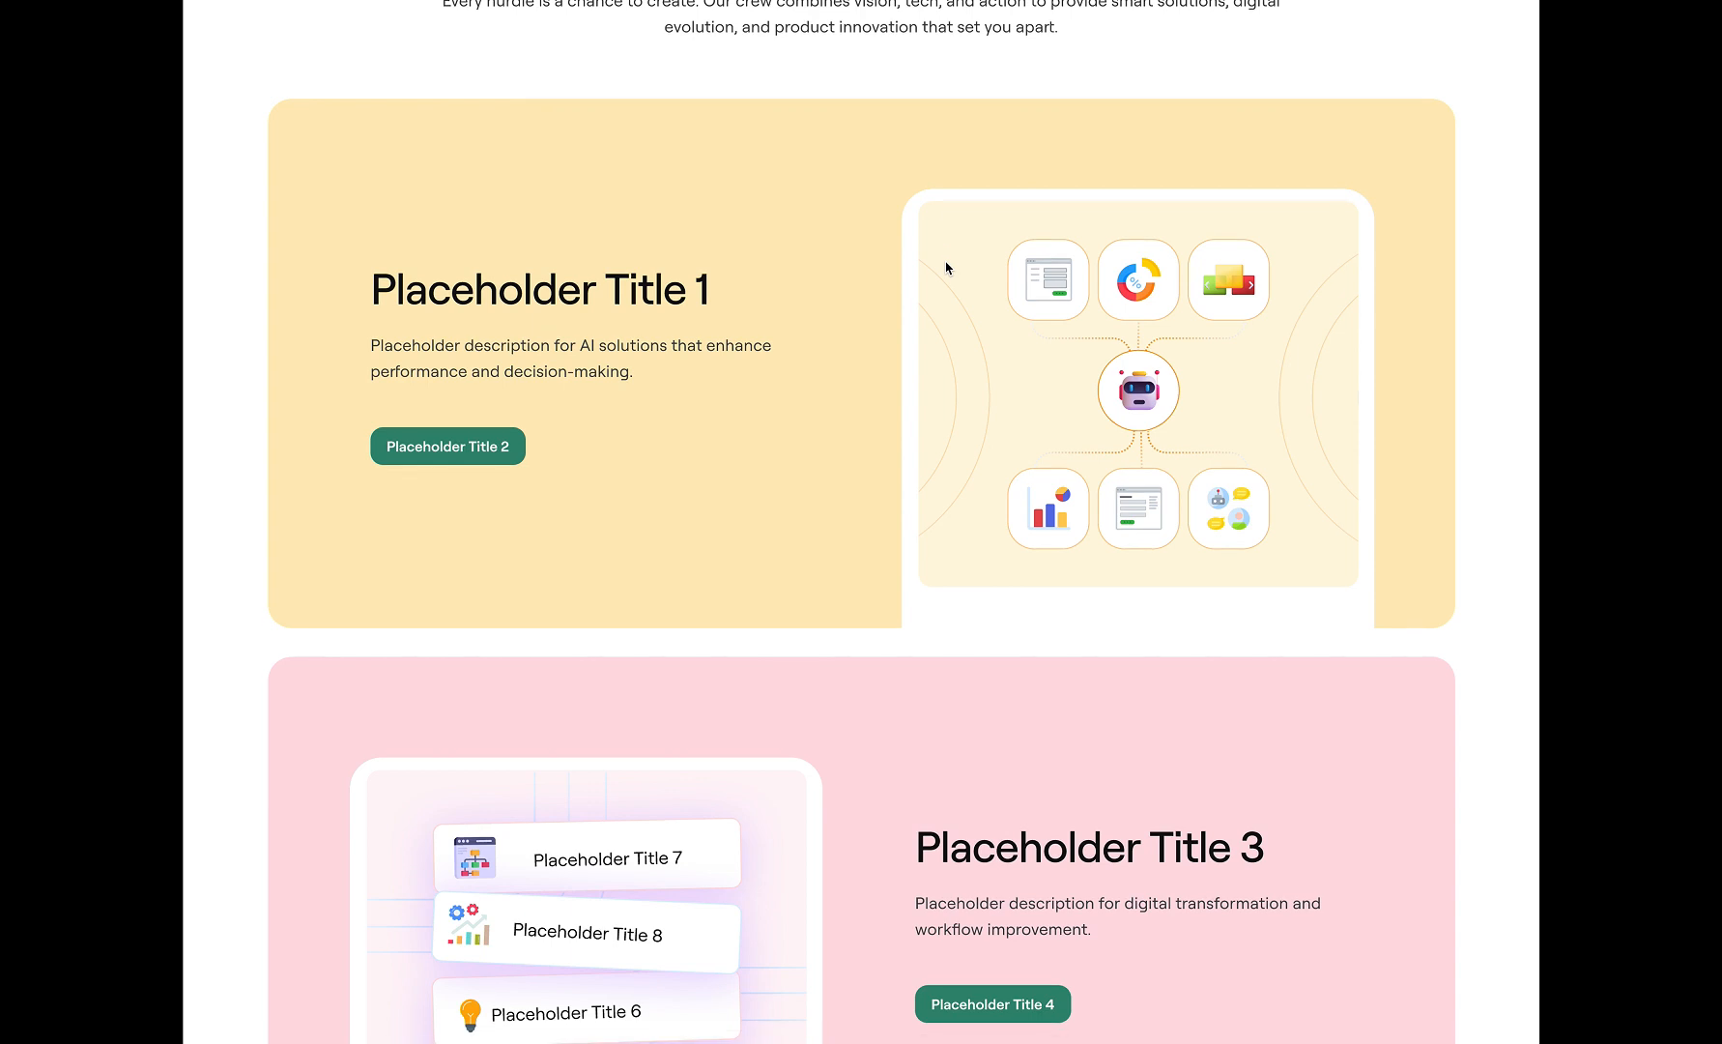
{"action": "scroll", "coordinate": [946, 268], "scroll_direction": "down", "scroll_amount": 5}
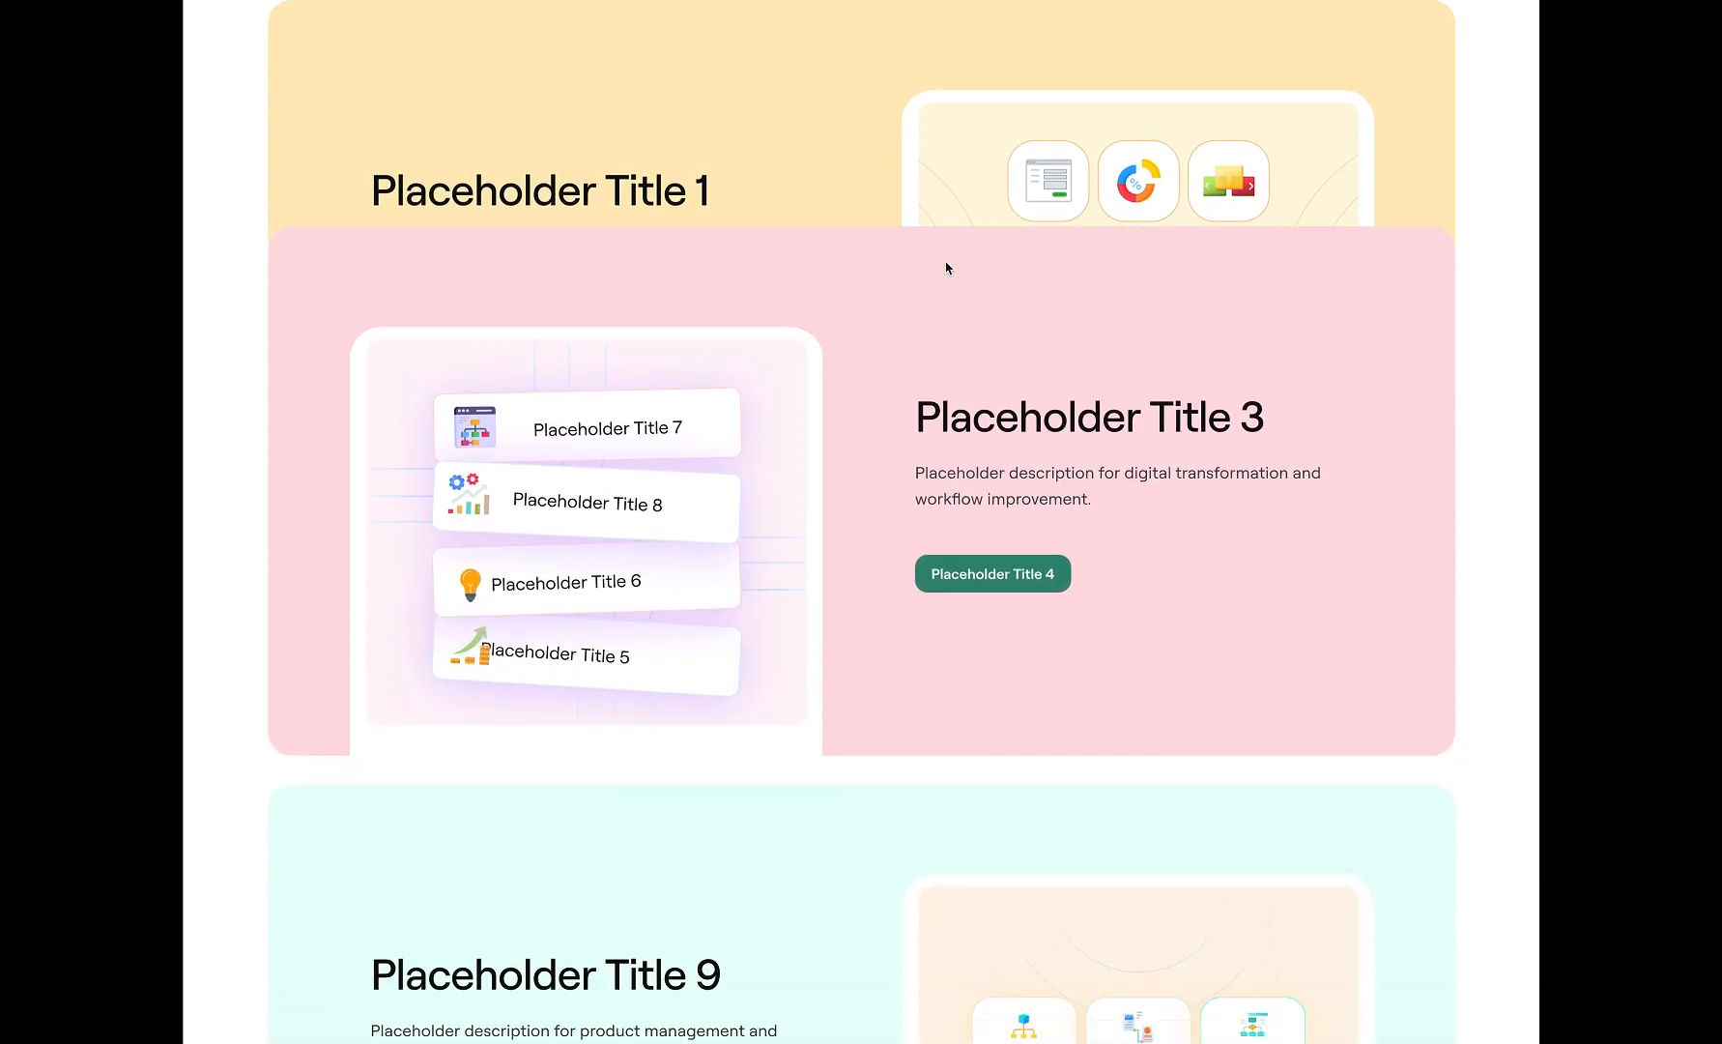
{"action": "scroll", "coordinate": [947, 268], "scroll_direction": "down", "scroll_amount": 4}
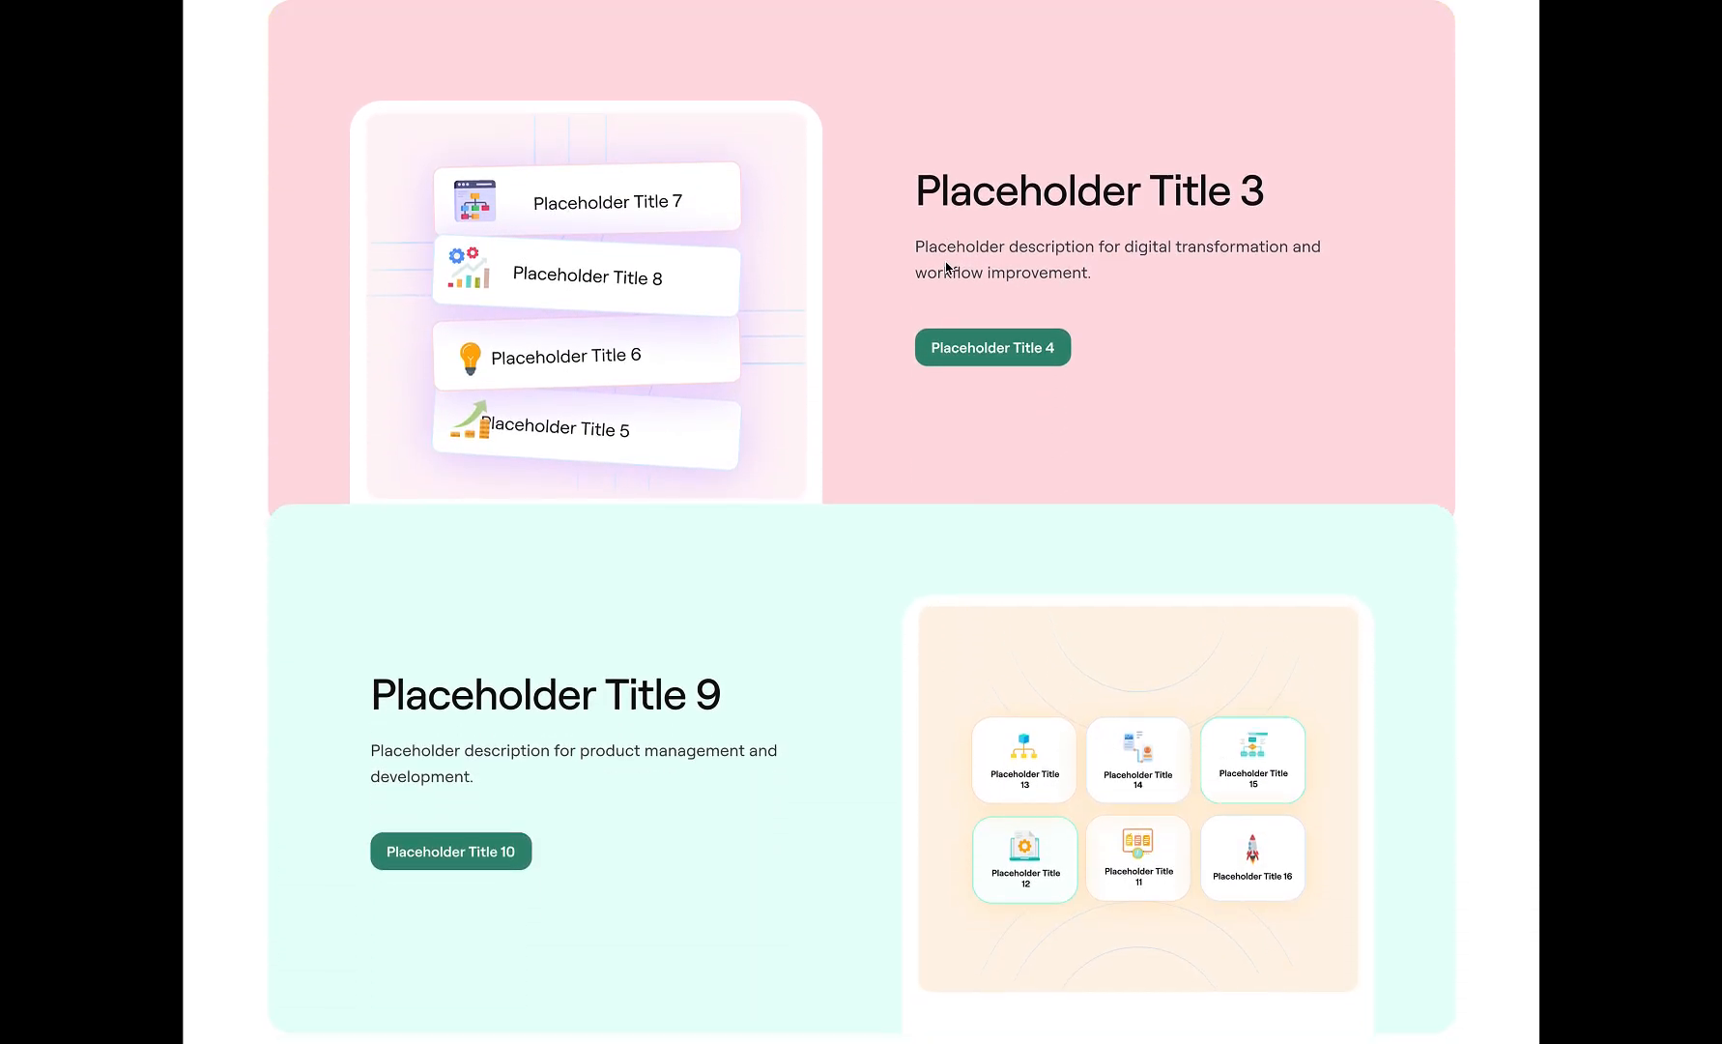
{"action": "scroll", "coordinate": [947, 268], "scroll_direction": "down", "scroll_amount": 3}
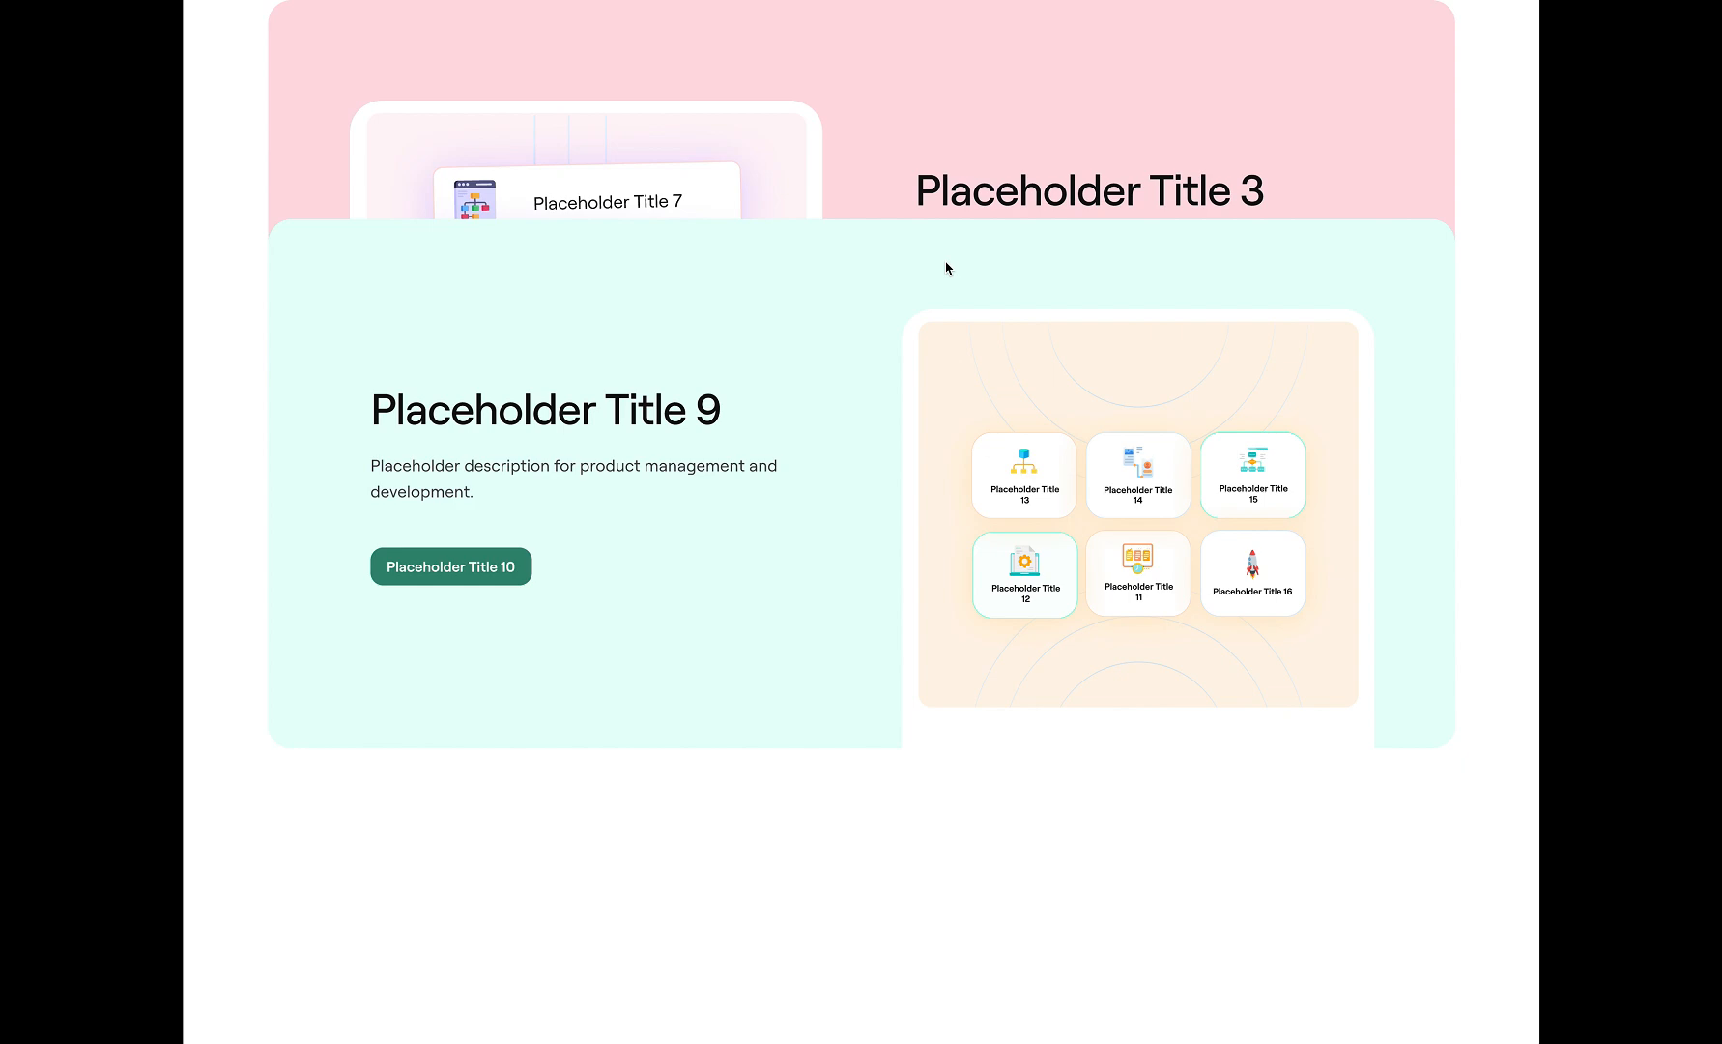
{"action": "scroll", "coordinate": [946, 268], "scroll_direction": "up", "scroll_amount": 10}
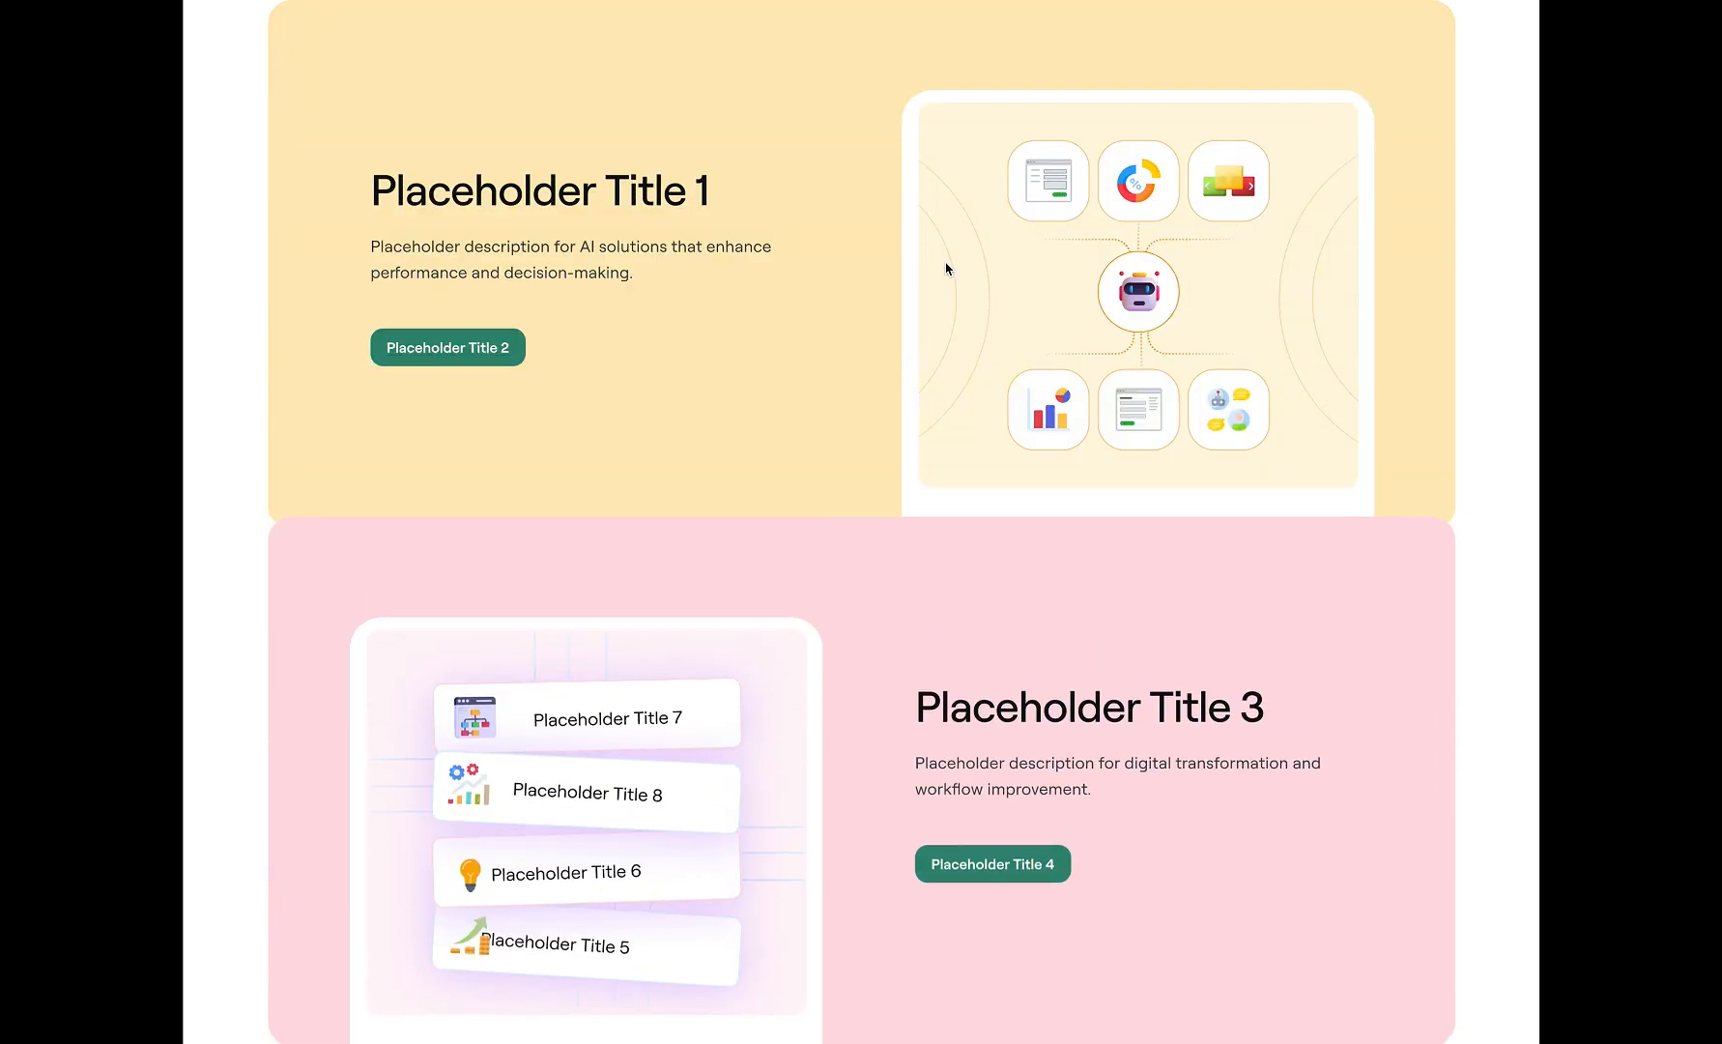
{"action": "scroll", "coordinate": [946, 268], "scroll_direction": "up", "scroll_amount": 3}
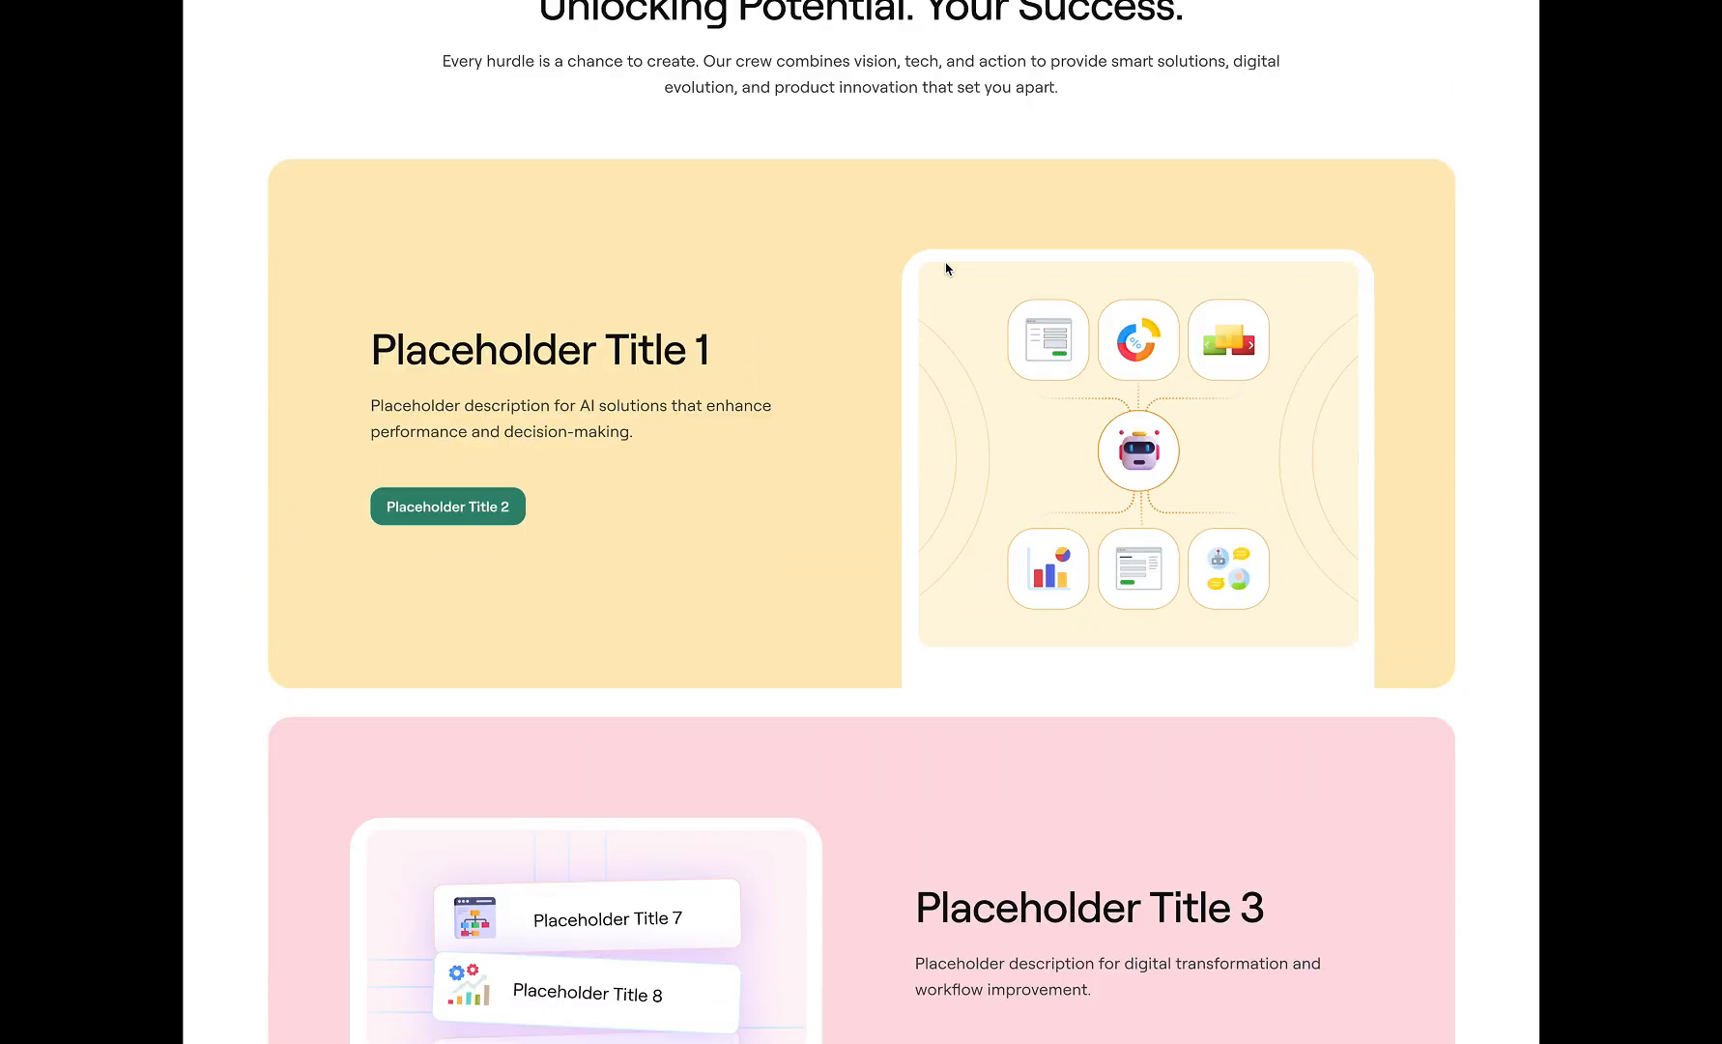
{"action": "scroll", "coordinate": [946, 267], "scroll_direction": "down", "scroll_amount": 10}
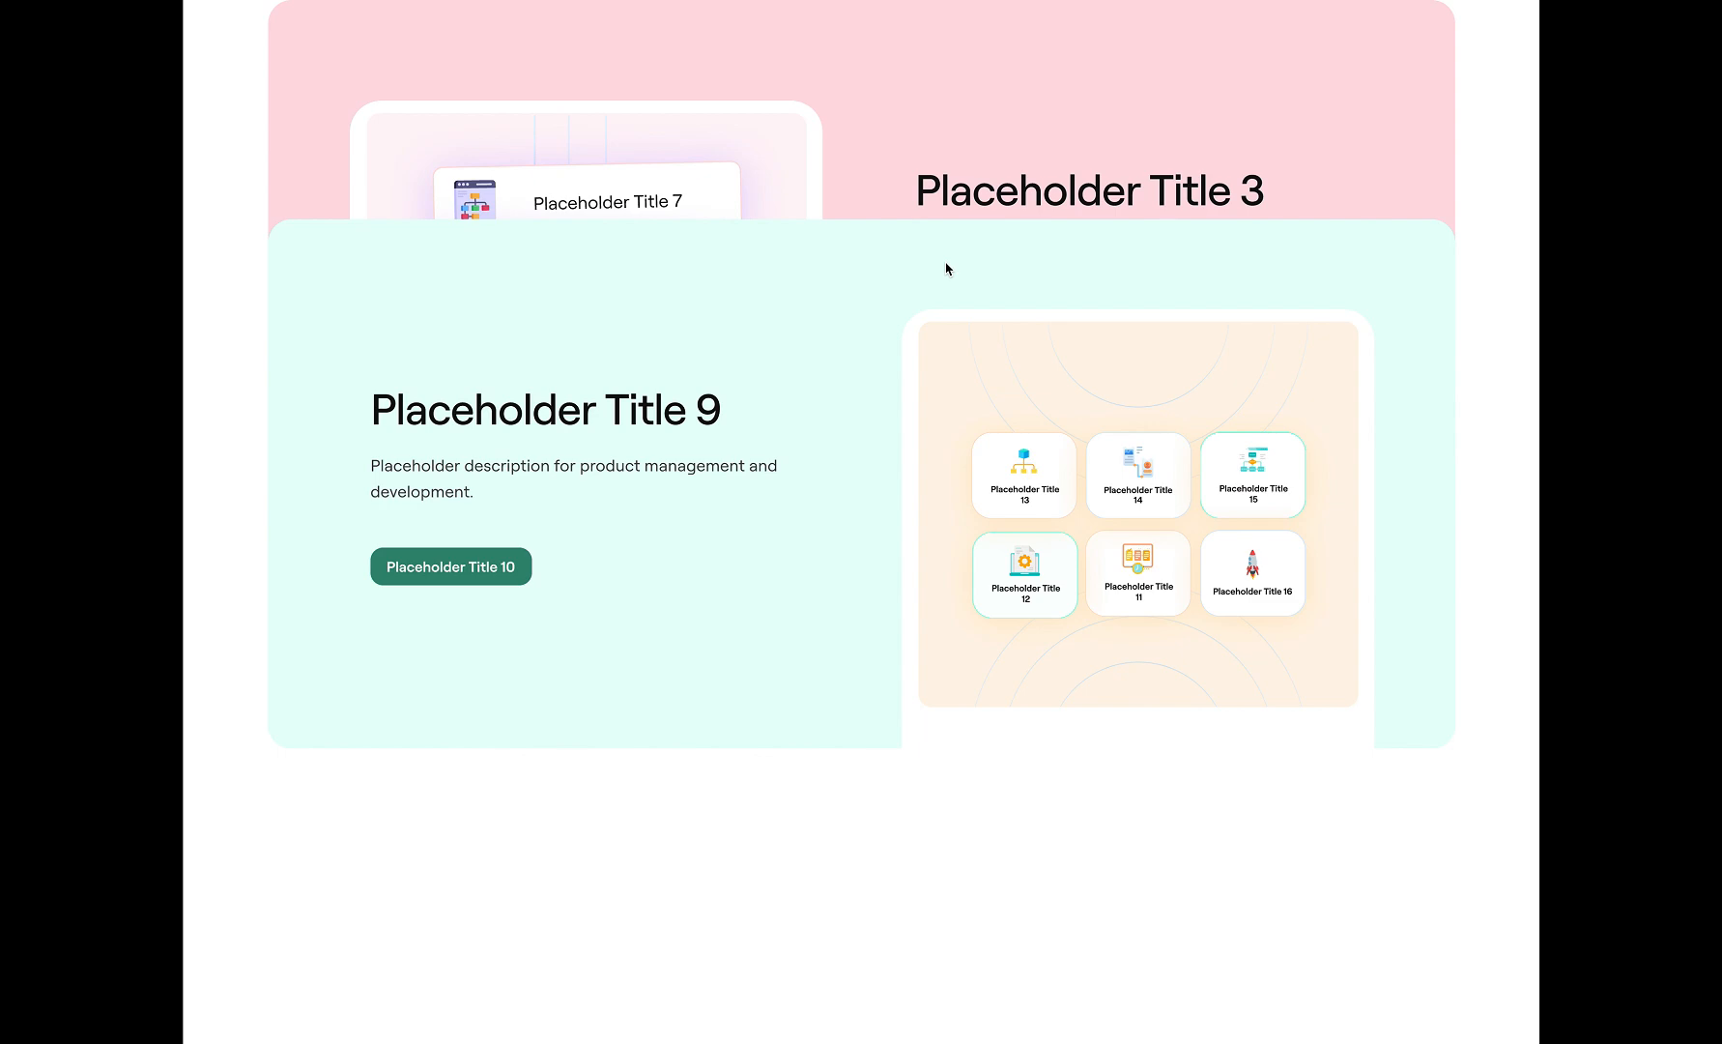
Examine in the presented prototype how the yellow, pink and mint cards stack over each other while moving up and down the page
{"action": "scroll", "coordinate": [946, 268], "scroll_direction": "up", "scroll_amount": 10}
{"action": "scroll", "coordinate": [946, 268], "scroll_direction": "down", "scroll_amount": 3}
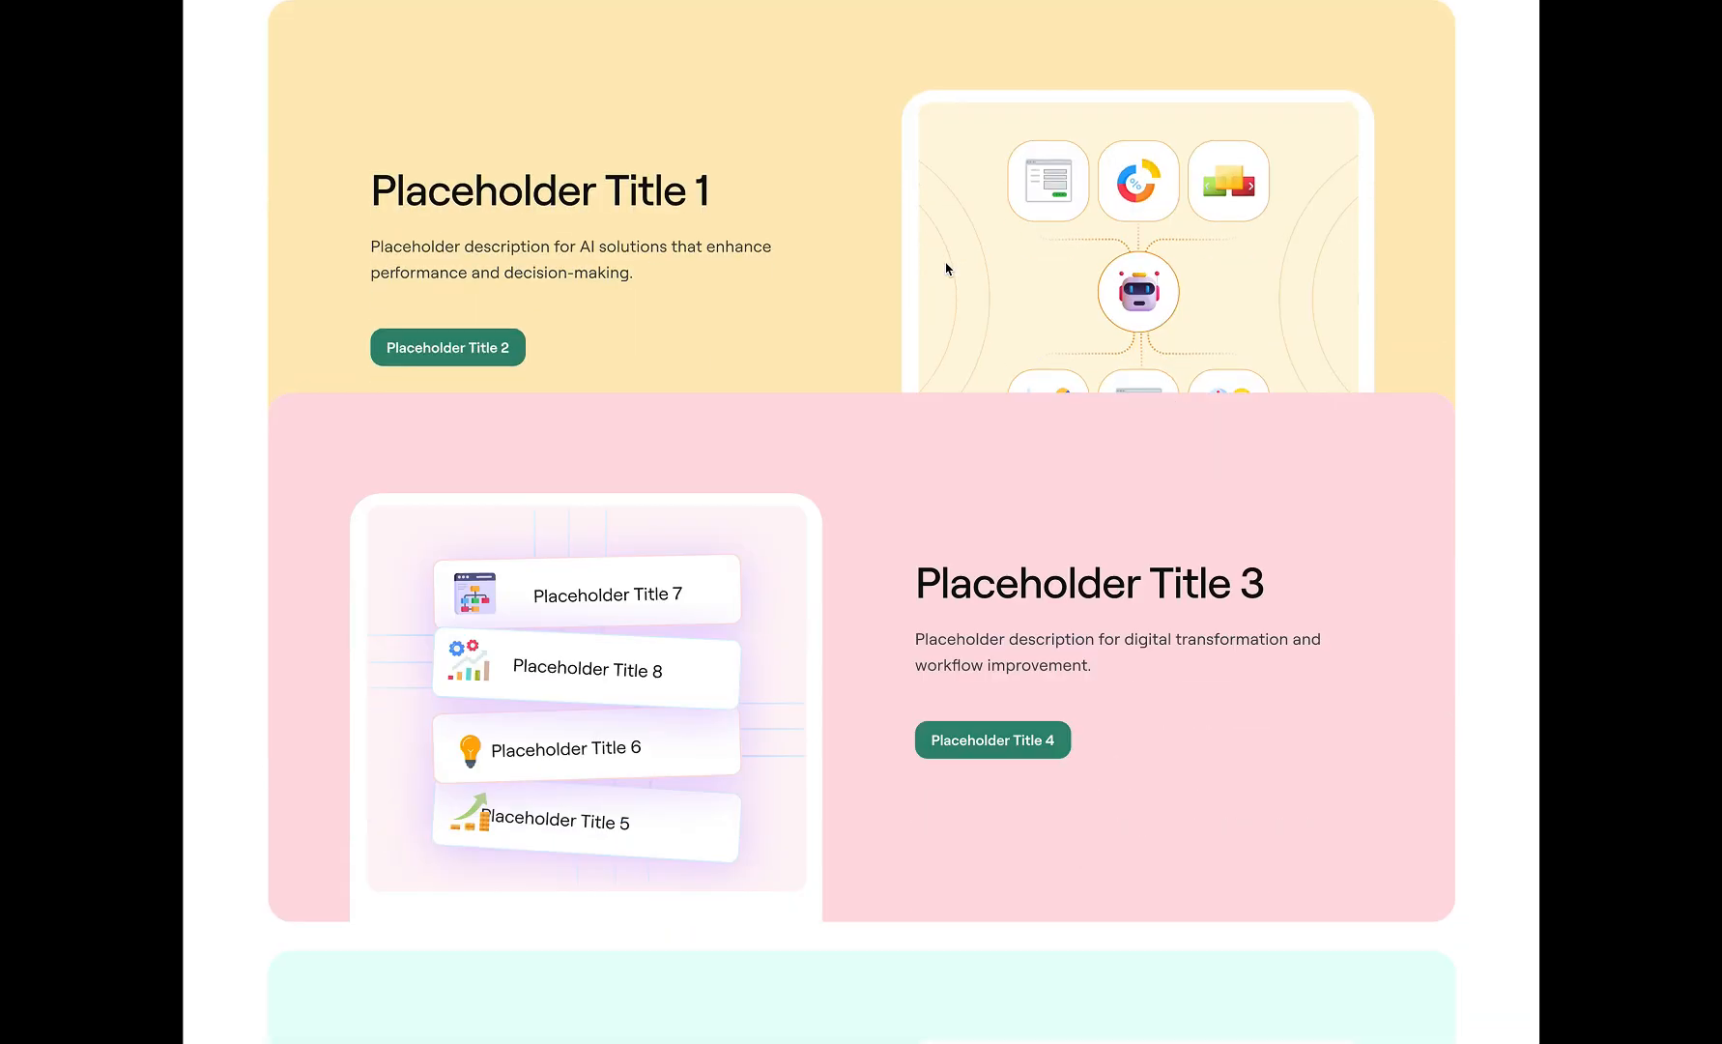
{"action": "scroll", "coordinate": [947, 268], "scroll_direction": "down", "scroll_amount": 5}
{"action": "scroll", "coordinate": [946, 268], "scroll_direction": "up", "scroll_amount": 5}
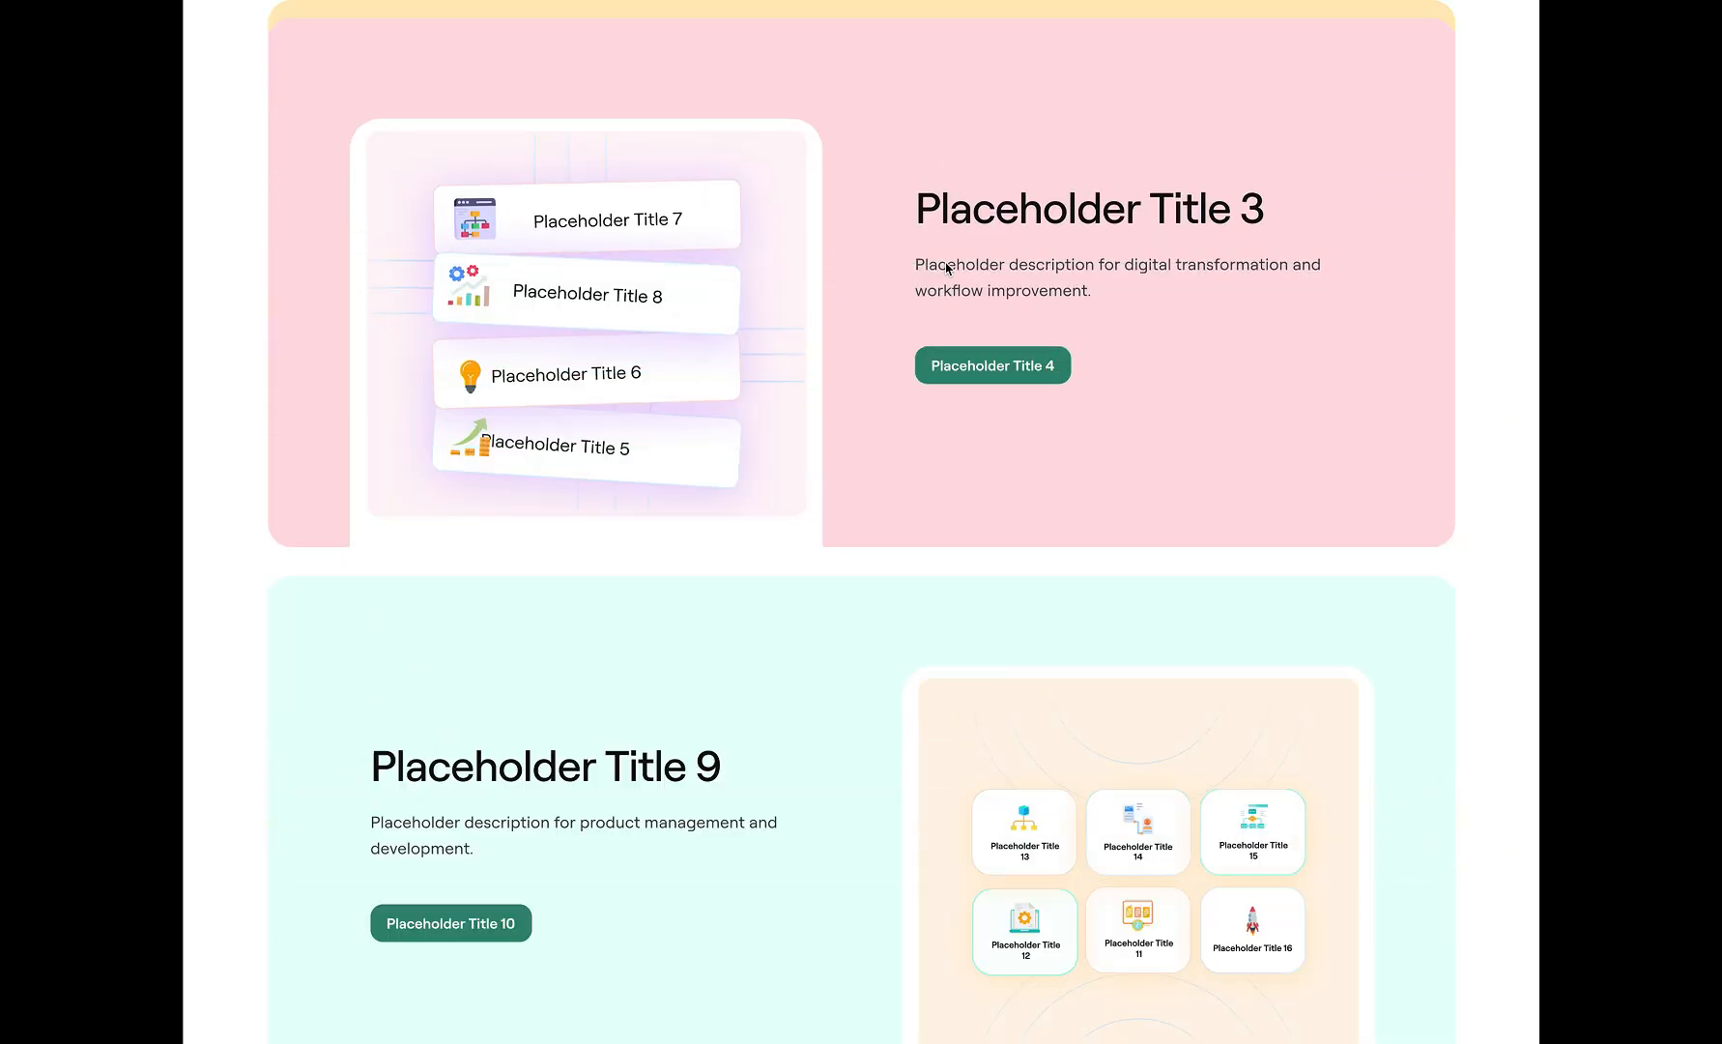
{"action": "scroll", "coordinate": [946, 267], "scroll_direction": "down", "scroll_amount": 5}
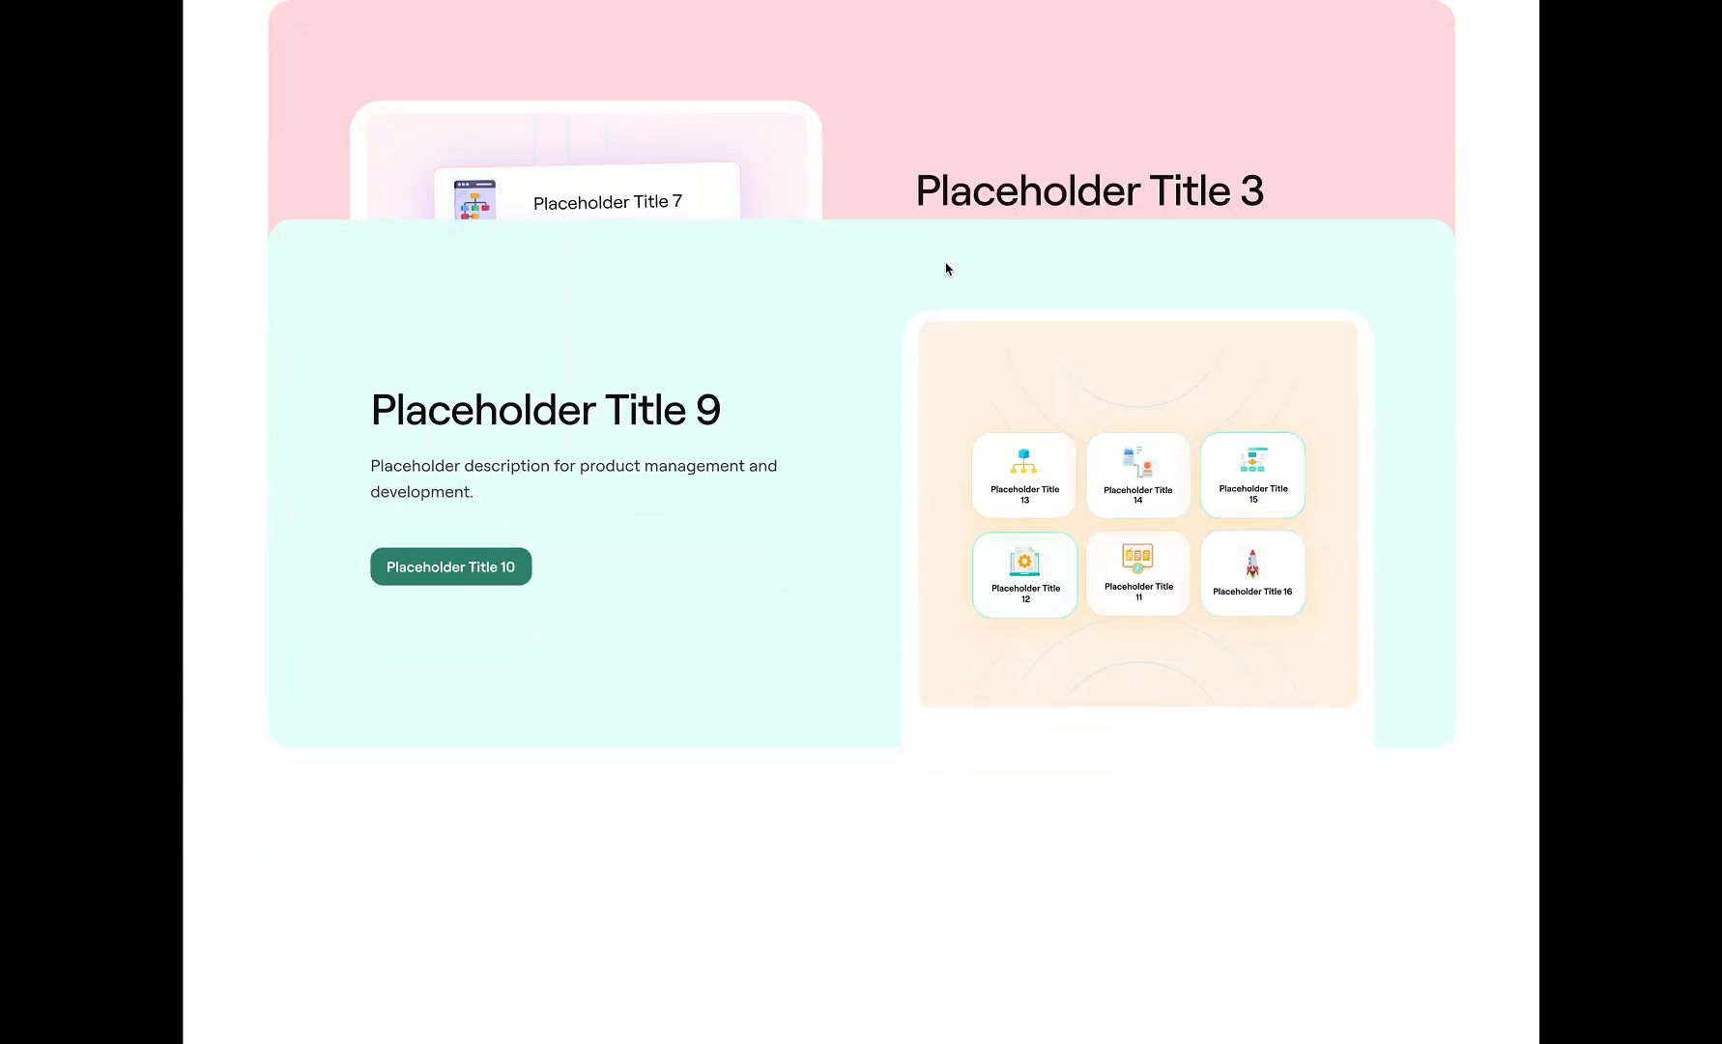
{"action": "scroll", "coordinate": [946, 269], "scroll_direction": "up", "scroll_amount": 5}
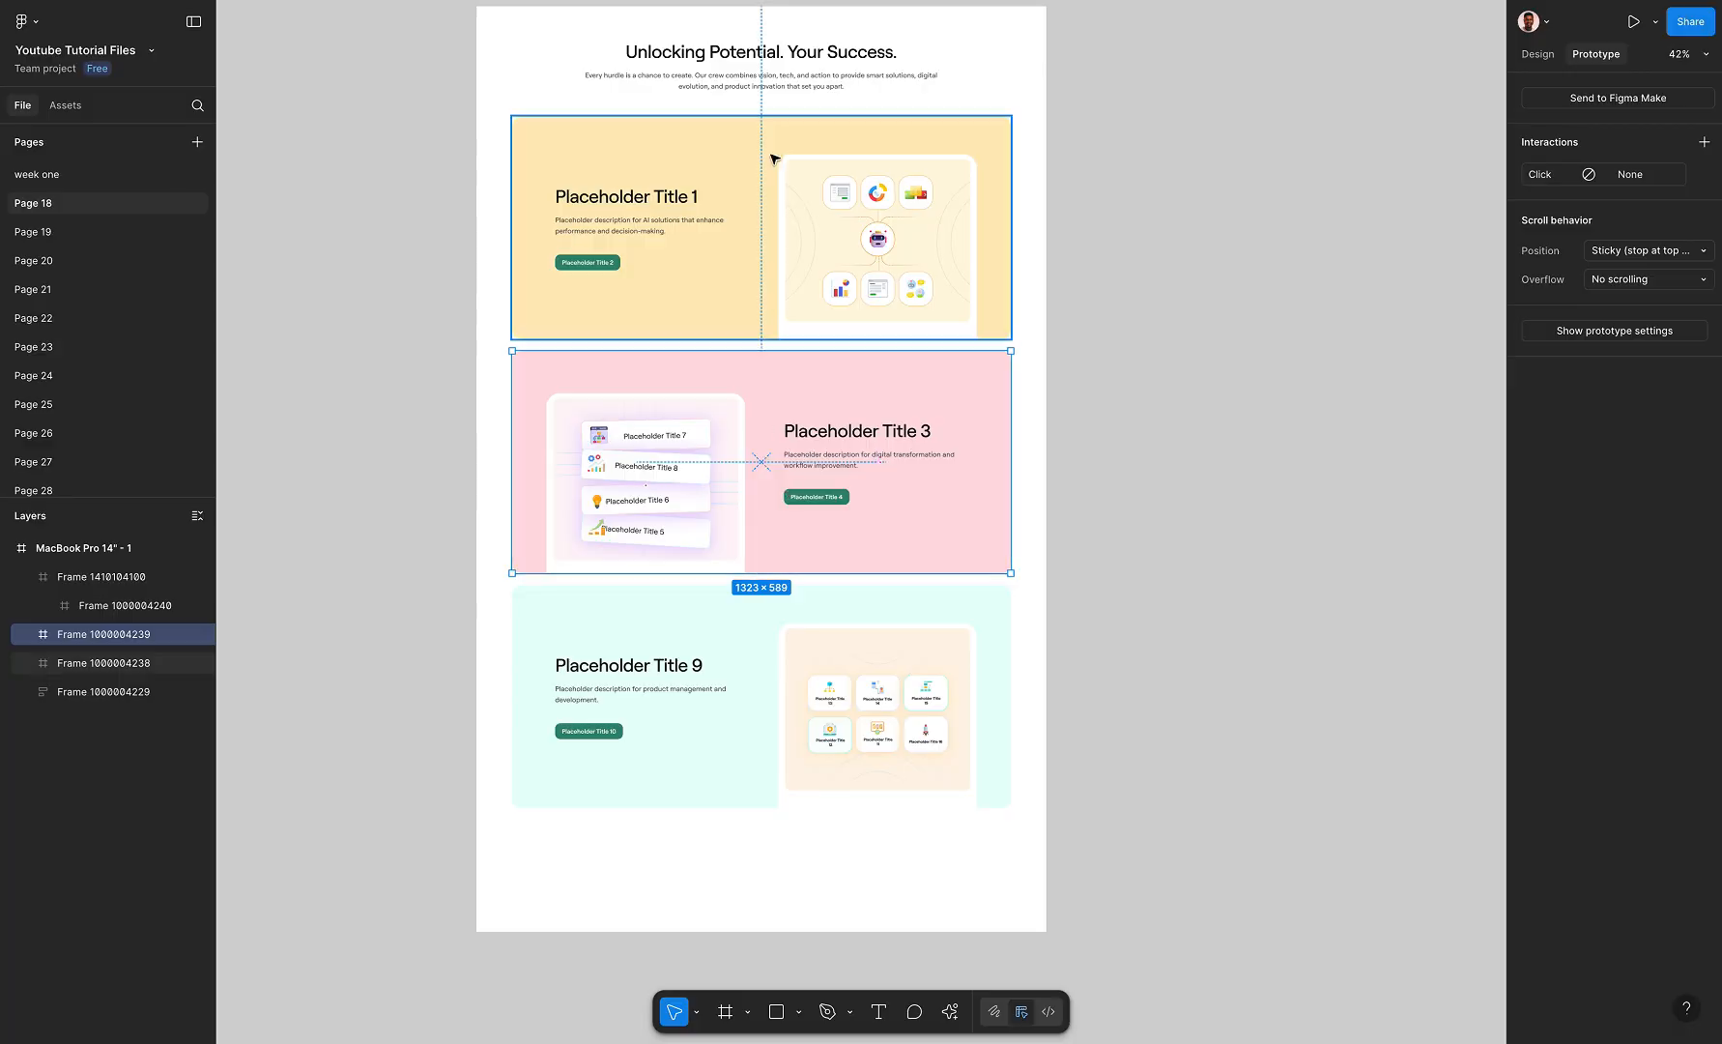
Duplicate the "Unlocking Potential. Your Success." heading block below the mint card and extend the MacBook Pro 14" frame to 1512 × 3132
{"action": "left_click", "coordinate": [783, 90]}
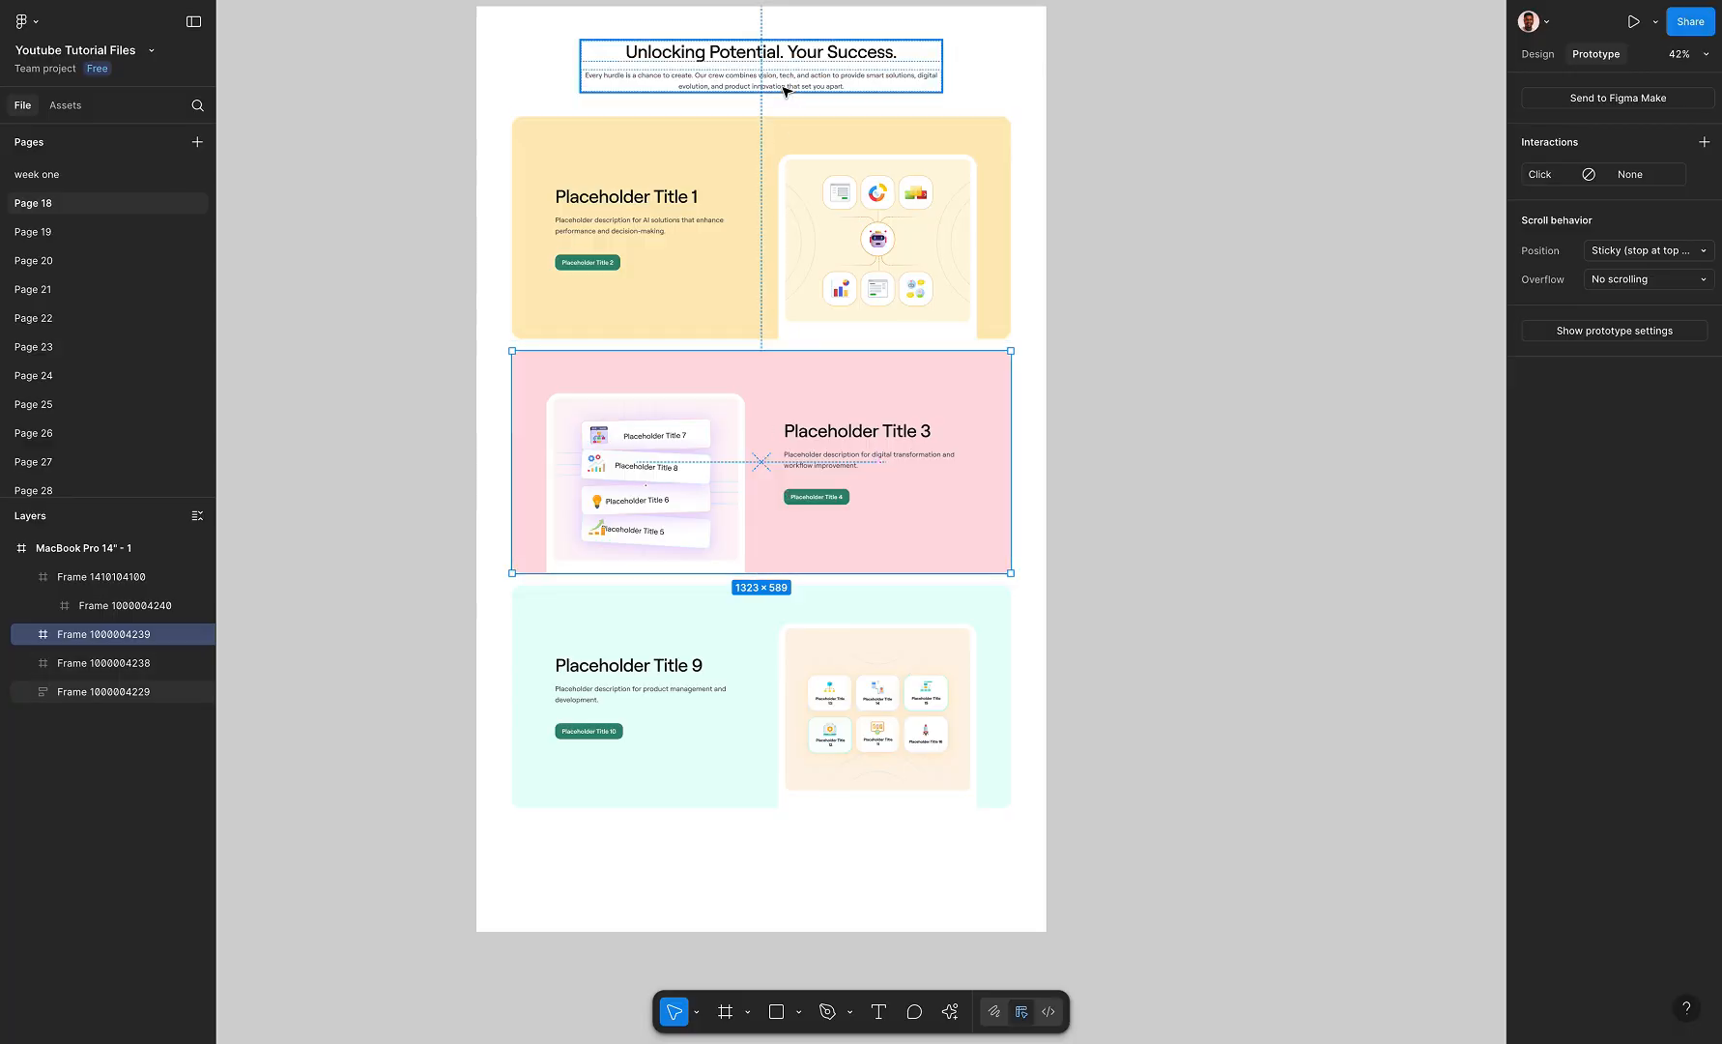
{"action": "scroll", "coordinate": [801, 74], "scroll_direction": "down", "scroll_amount": 4}
{"action": "left_click_drag", "start_coordinate": [815, 72], "coordinate": [755, 717]}
{"action": "left_click", "coordinate": [669, 23]}
{"action": "left_click", "coordinate": [759, 456]}
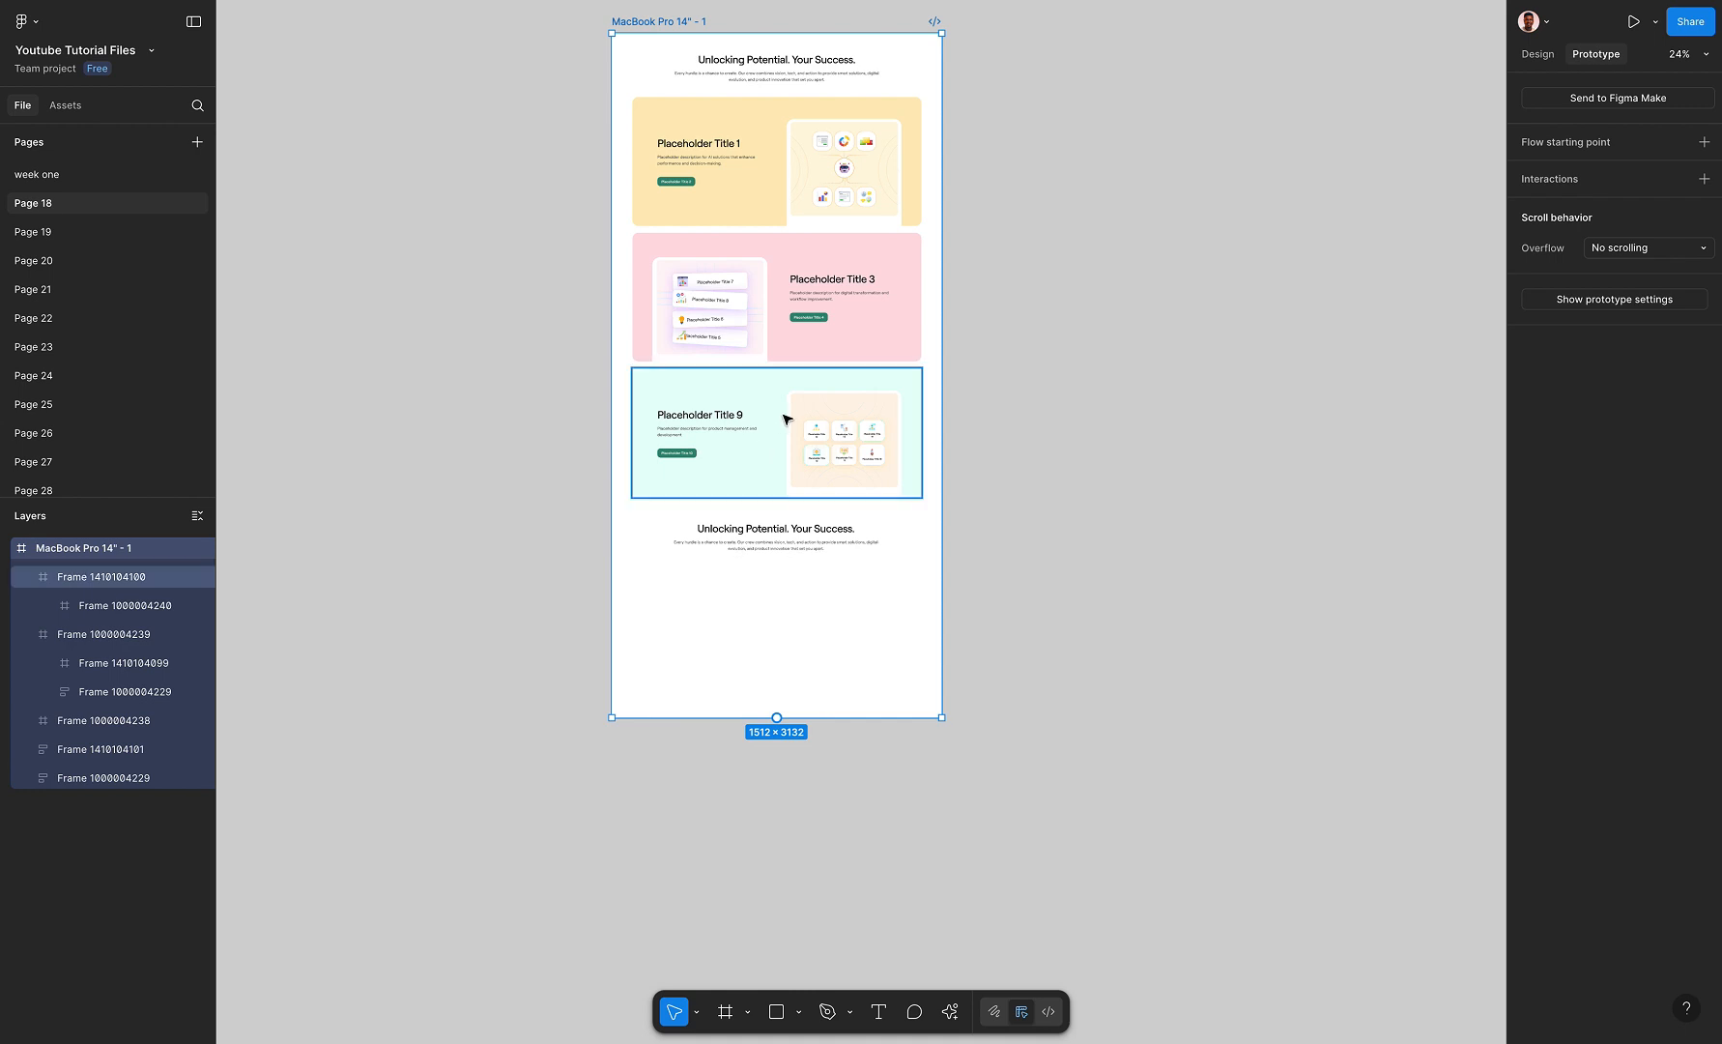
Duplicate the mint Placeholder Title 9 card below the second heading and center it horizontally in the frame
{"action": "left_click_drag", "start_coordinate": [783, 412], "coordinate": [787, 629]}
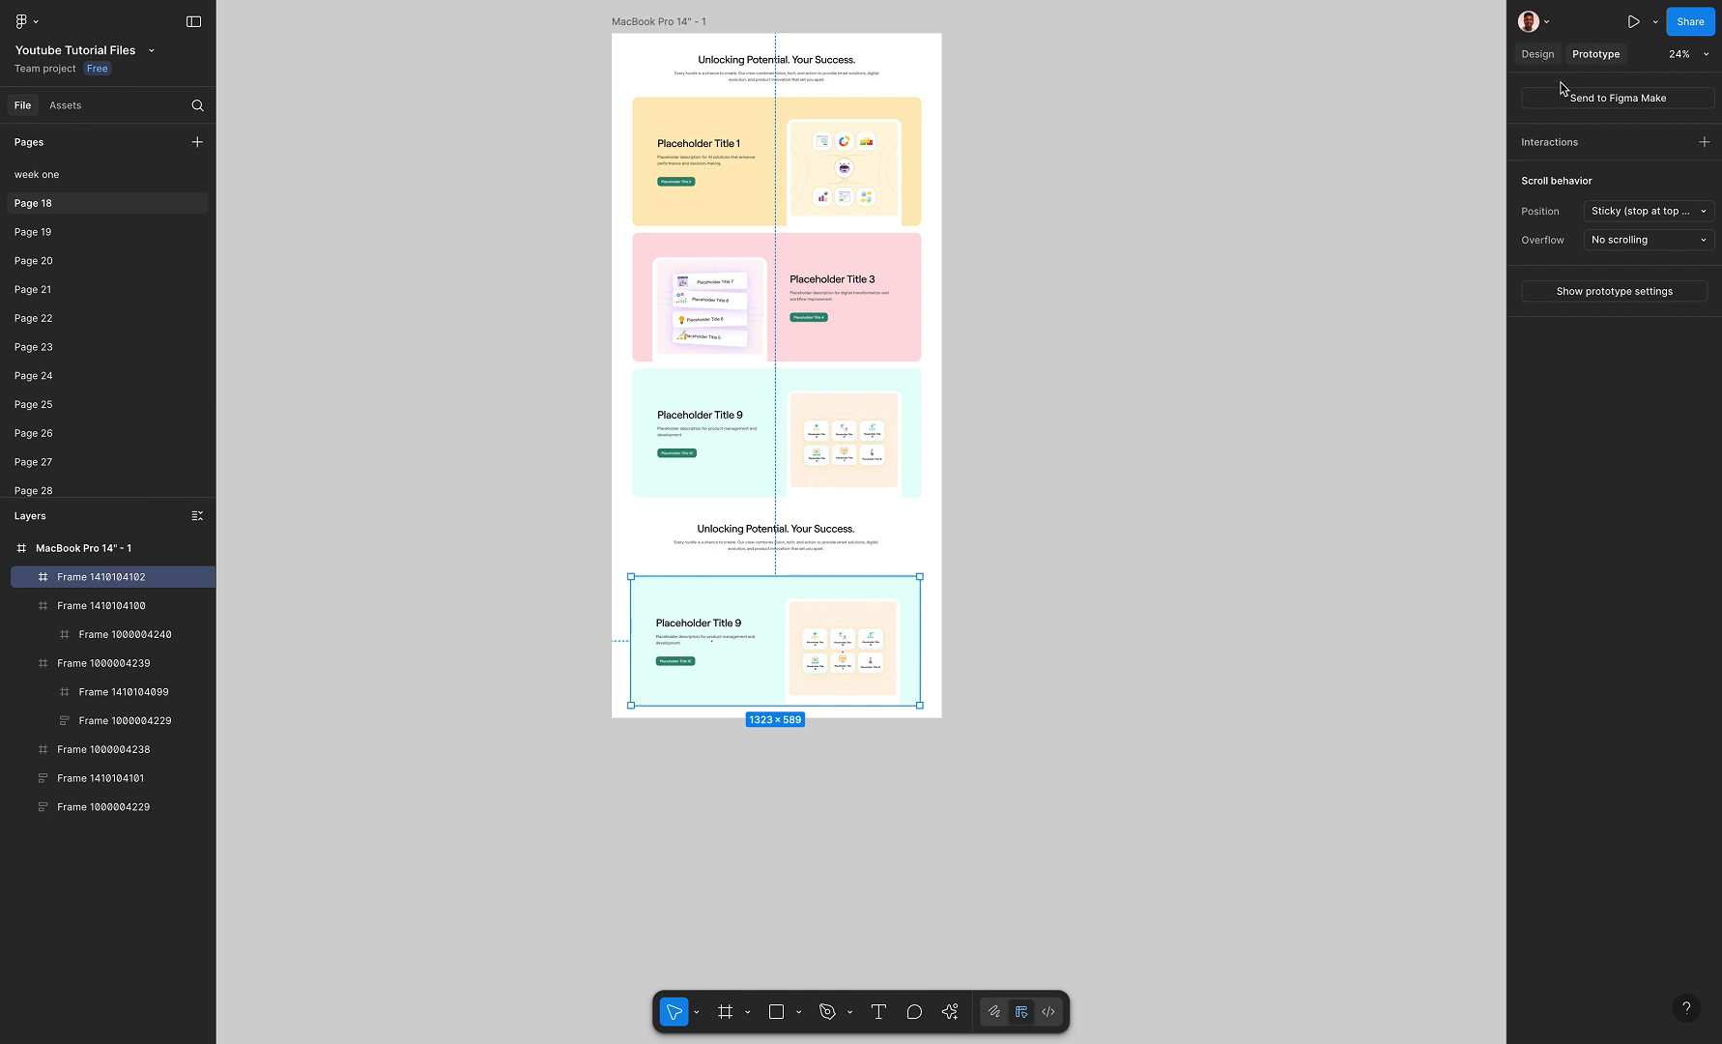
{"action": "left_click", "coordinate": [1540, 56]}
{"action": "left_click", "coordinate": [1563, 181]}
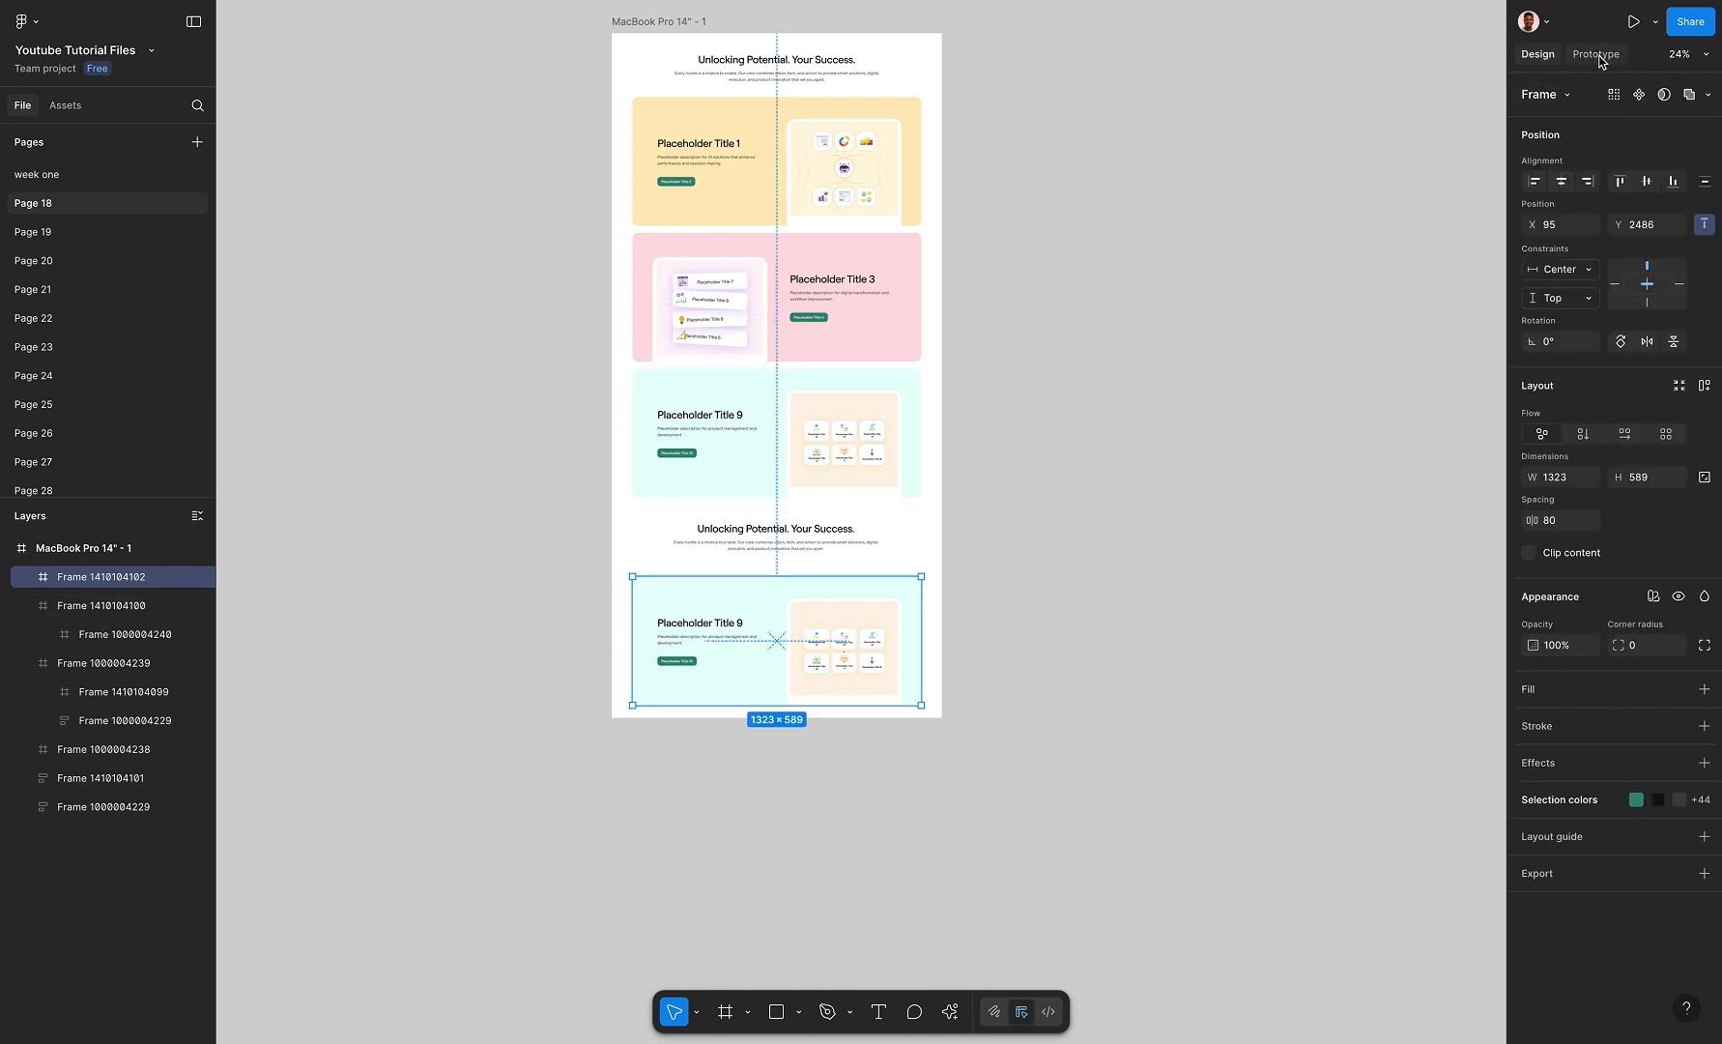
Set the duplicated mint card's prototype scroll position to Scroll with parent
{"action": "left_click", "coordinate": [1598, 55]}
{"action": "left_click", "coordinate": [1627, 212]}
{"action": "left_click", "coordinate": [1612, 172]}
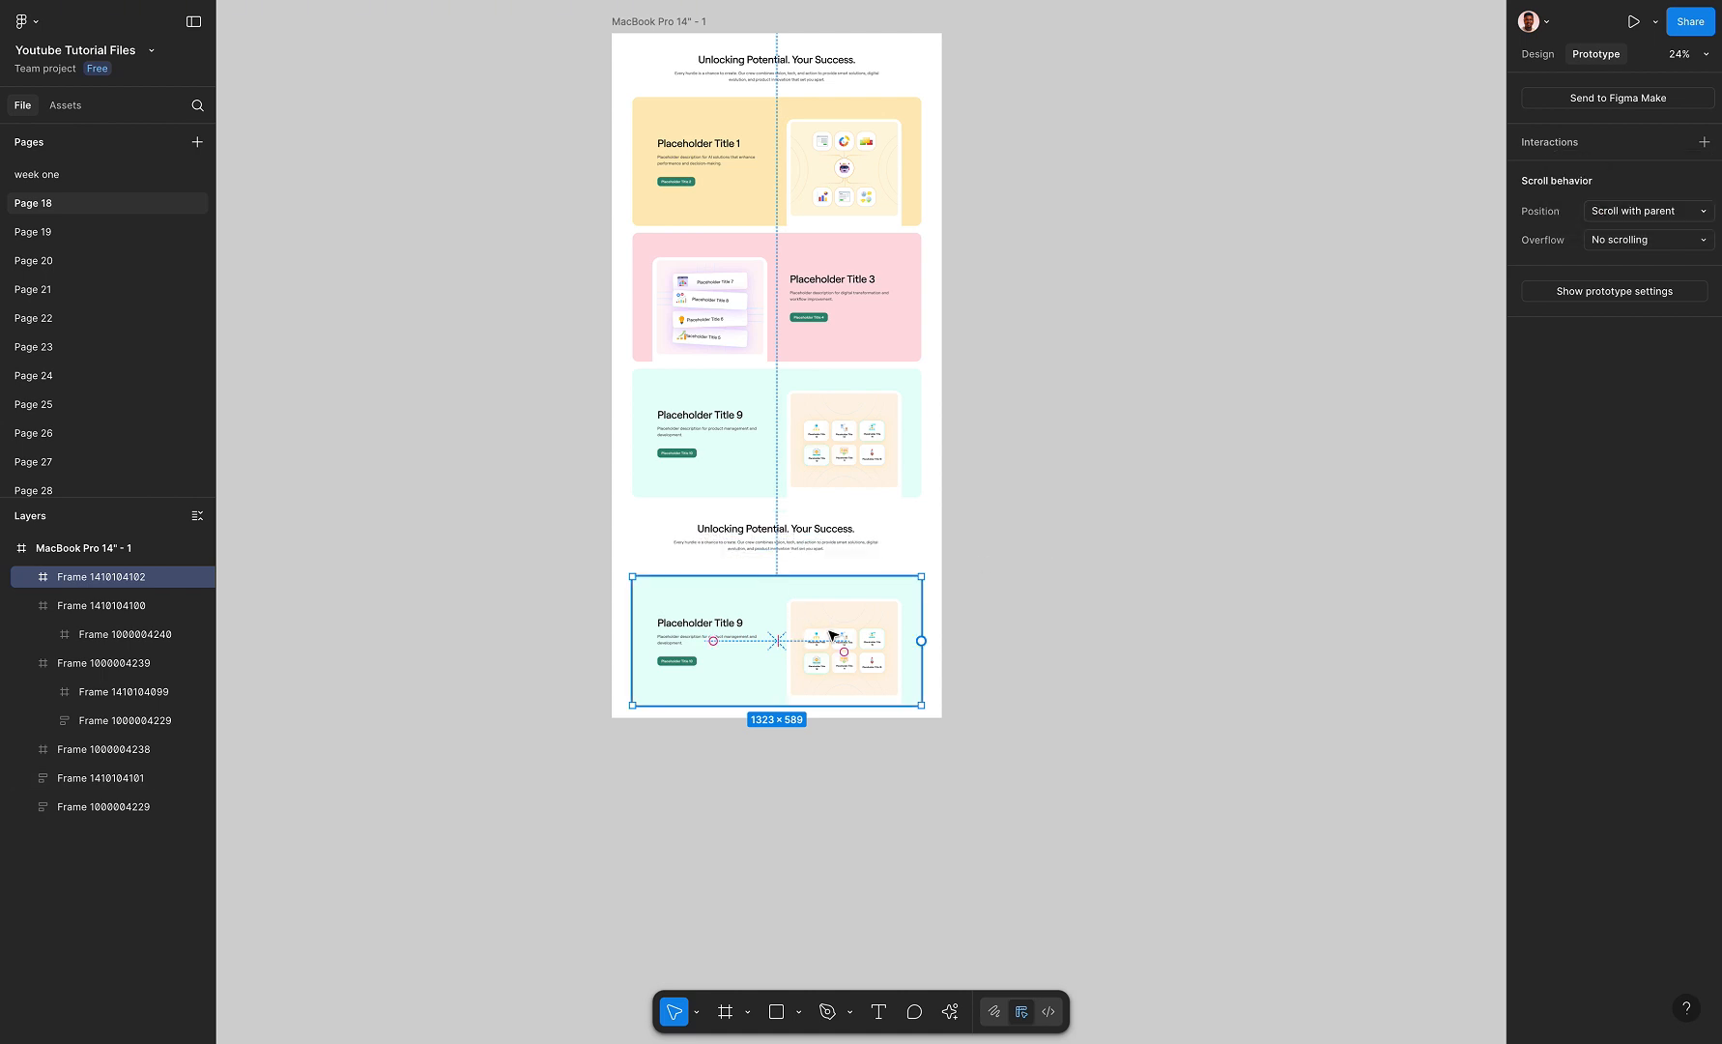
Delete the text block and the illustration inside the duplicated mint card
{"action": "double_click", "coordinate": [833, 635]}
{"action": "left_click", "coordinate": [721, 632]}
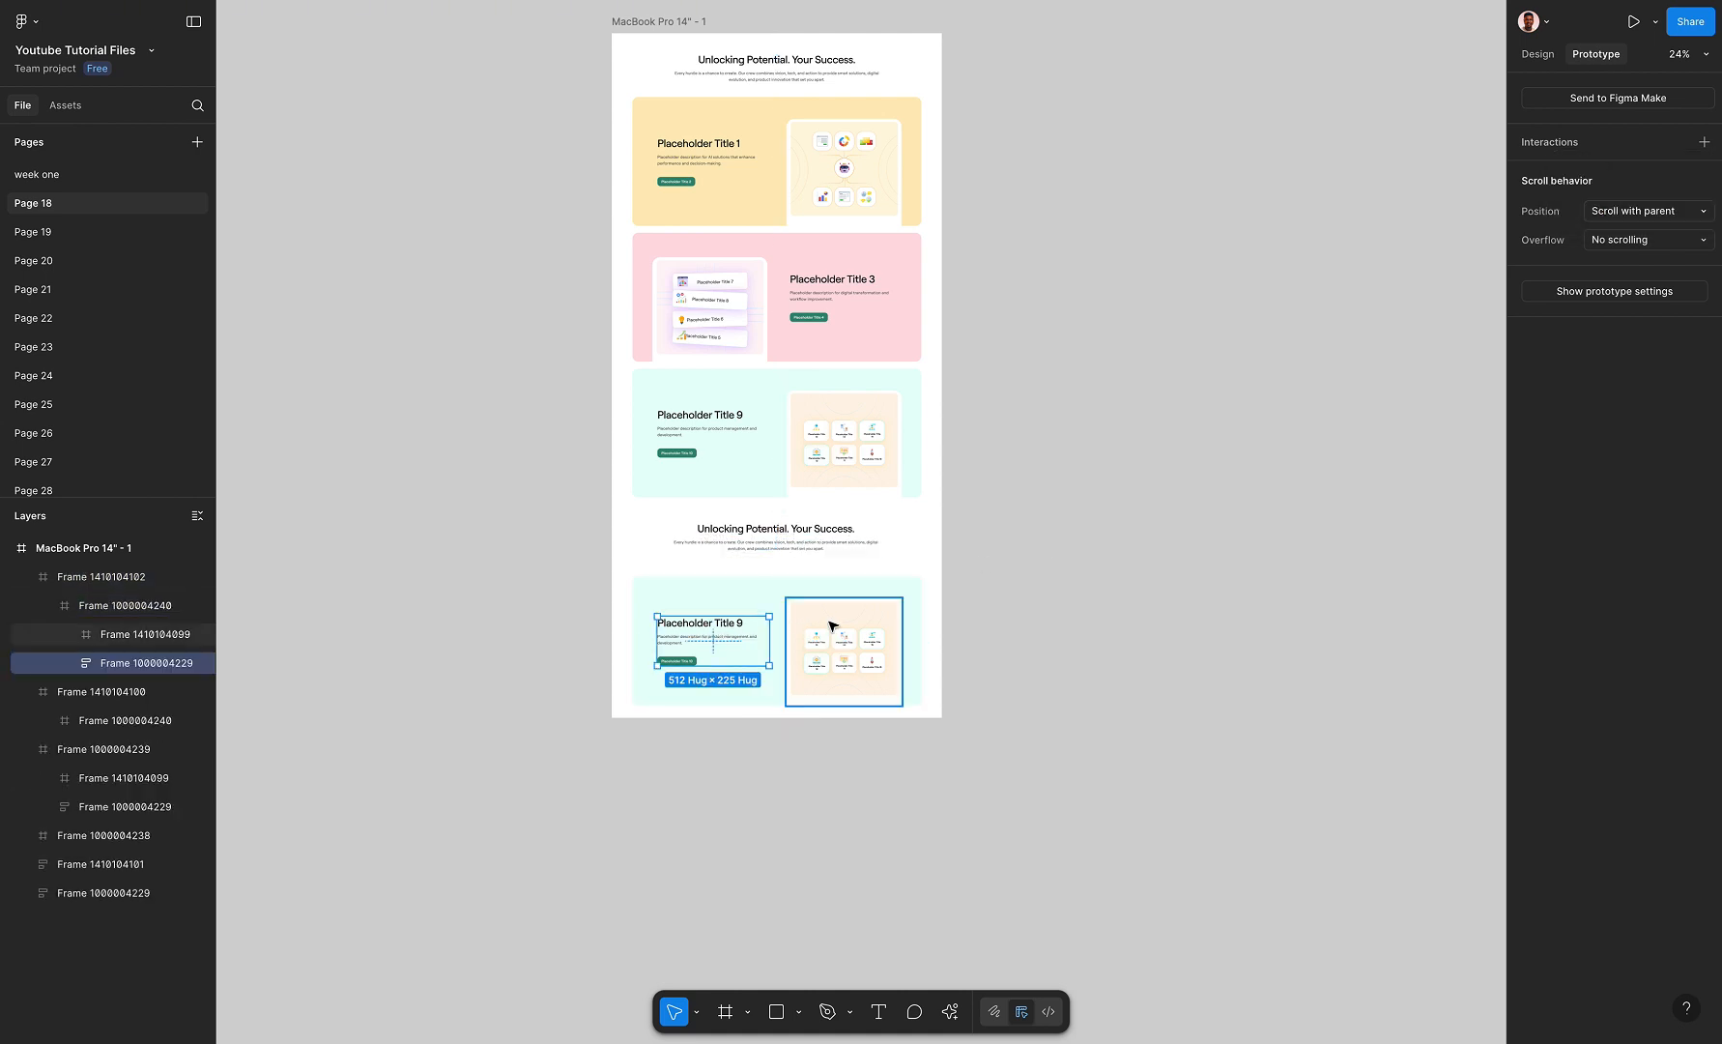
{"action": "left_click", "coordinate": [833, 626], "text": "shift"}
{"action": "key", "text": "Delete"}
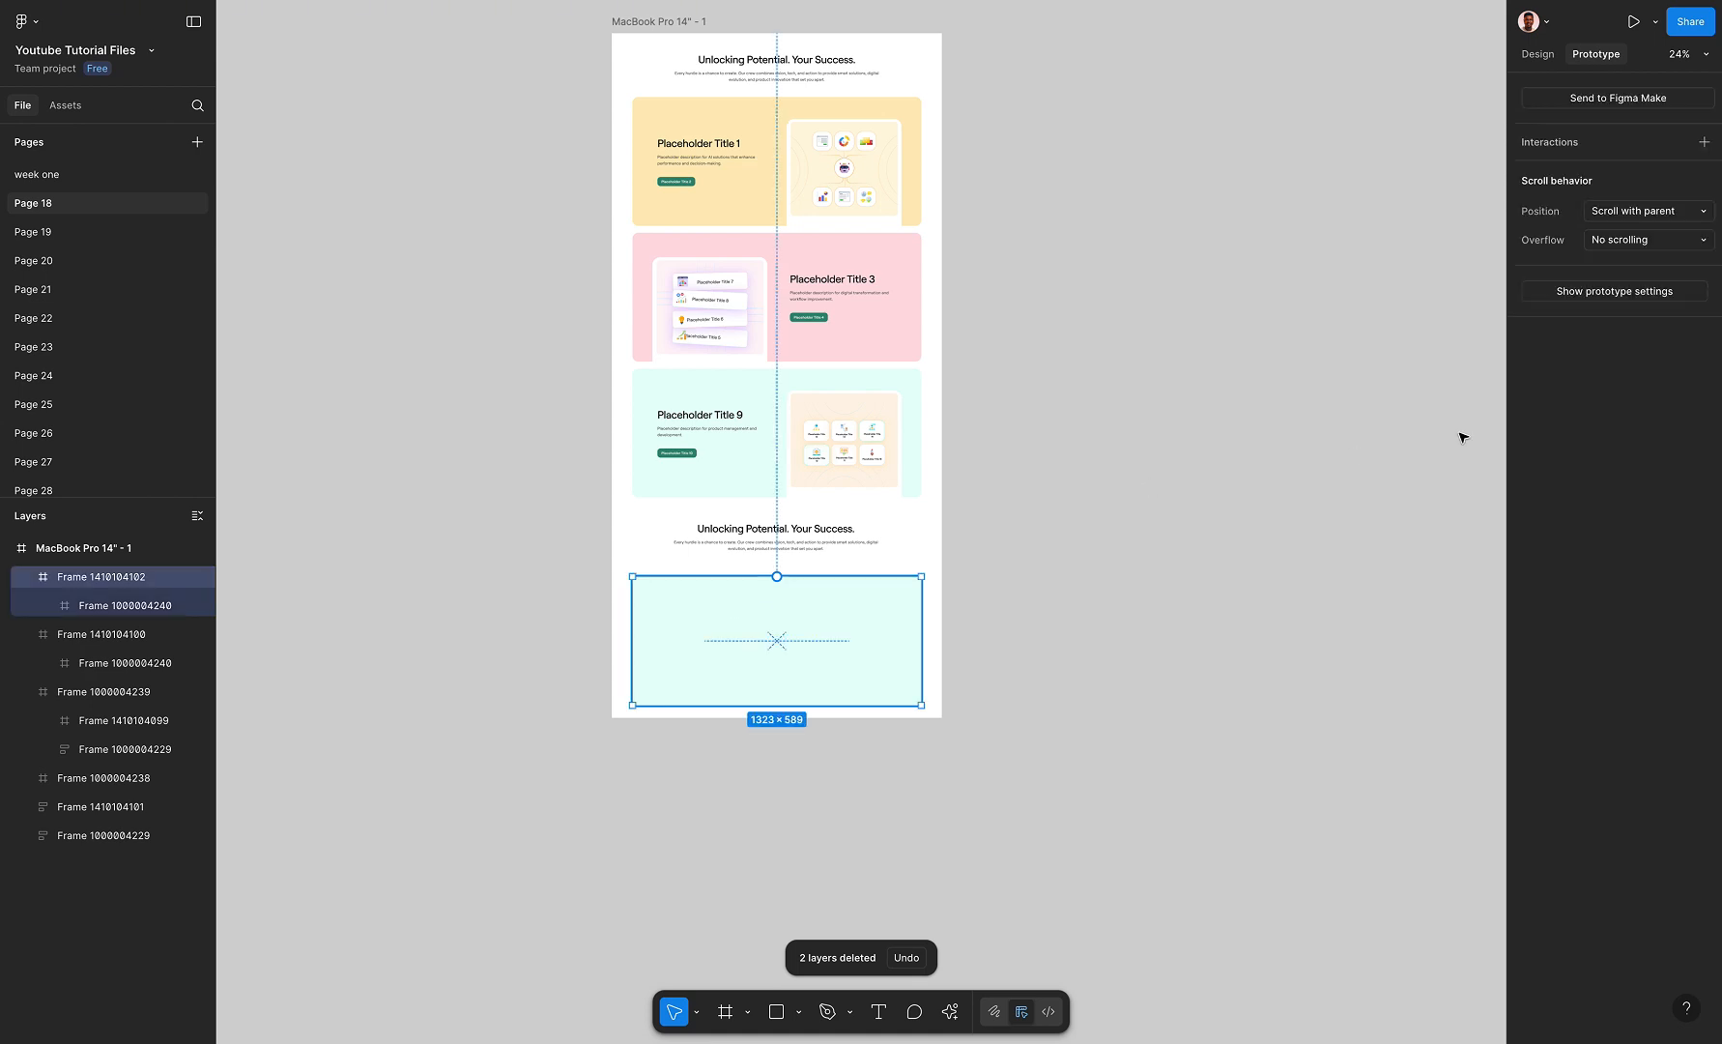
Change the emptied card's color to dark grey (727272)
{"action": "left_click", "coordinate": [1539, 54]}
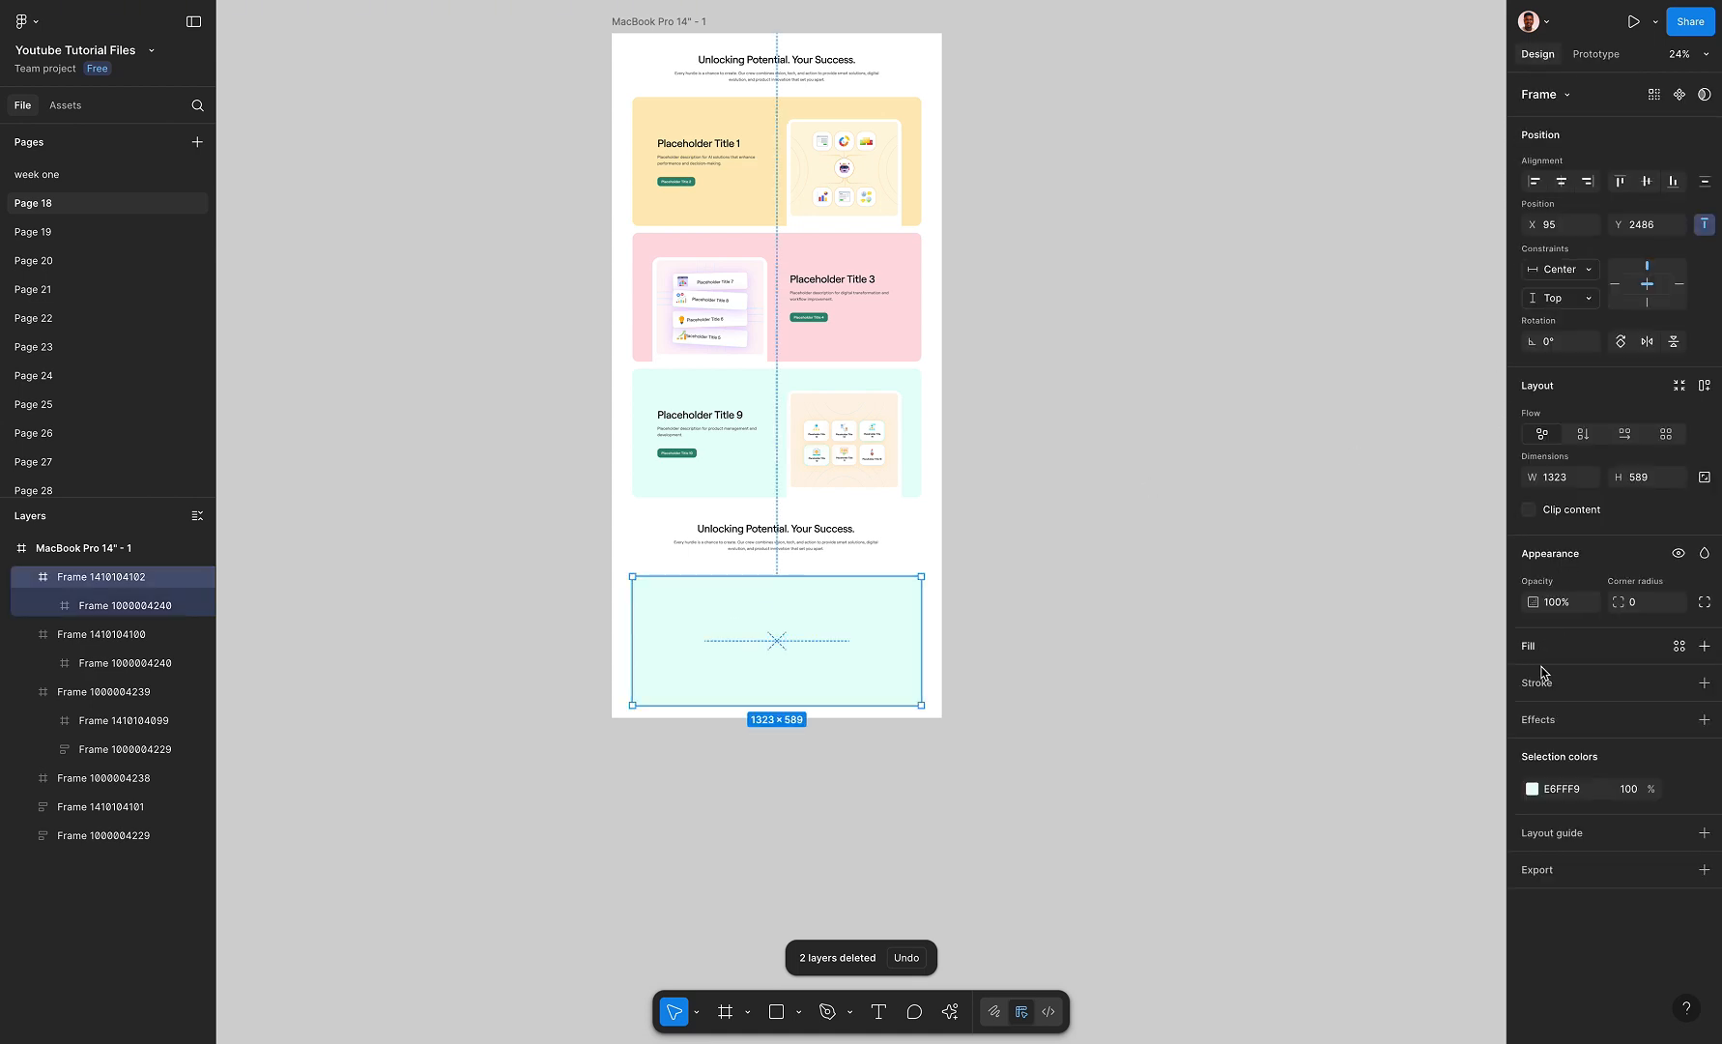
{"action": "left_click", "coordinate": [1532, 789]}
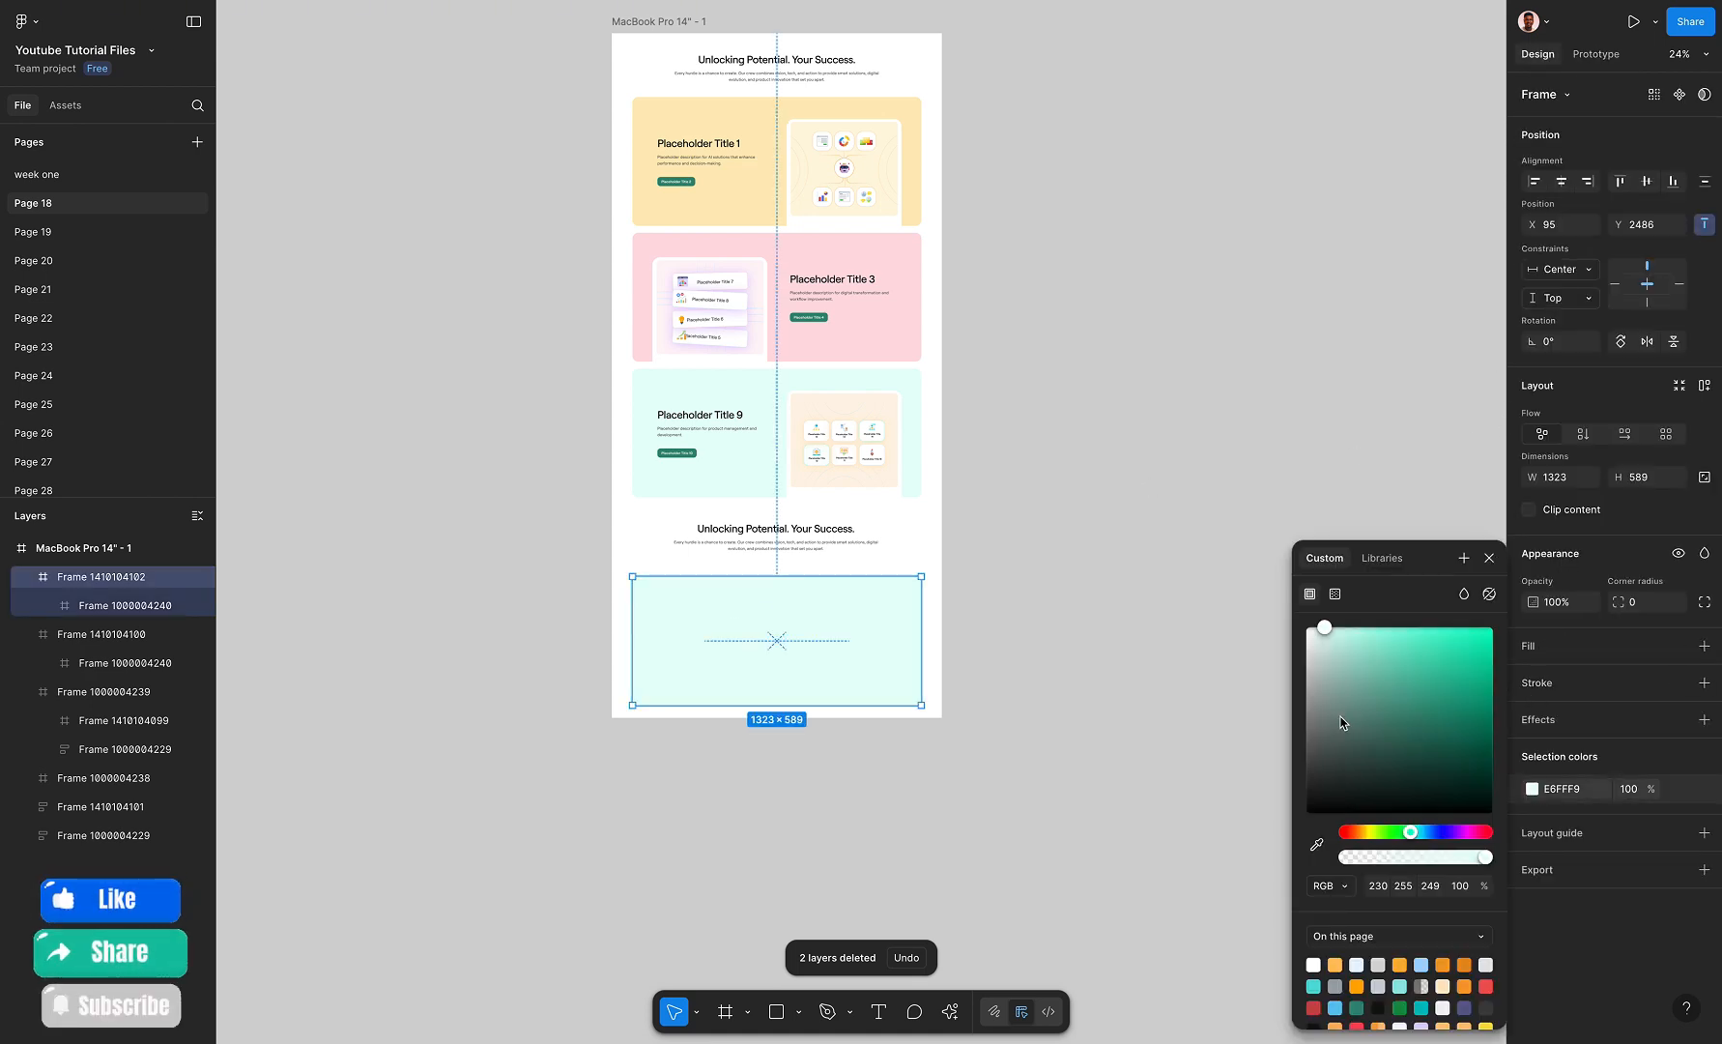
{"action": "left_click_drag", "start_coordinate": [1341, 723], "coordinate": [1300, 740]}
{"action": "left_click", "coordinate": [1023, 338]}
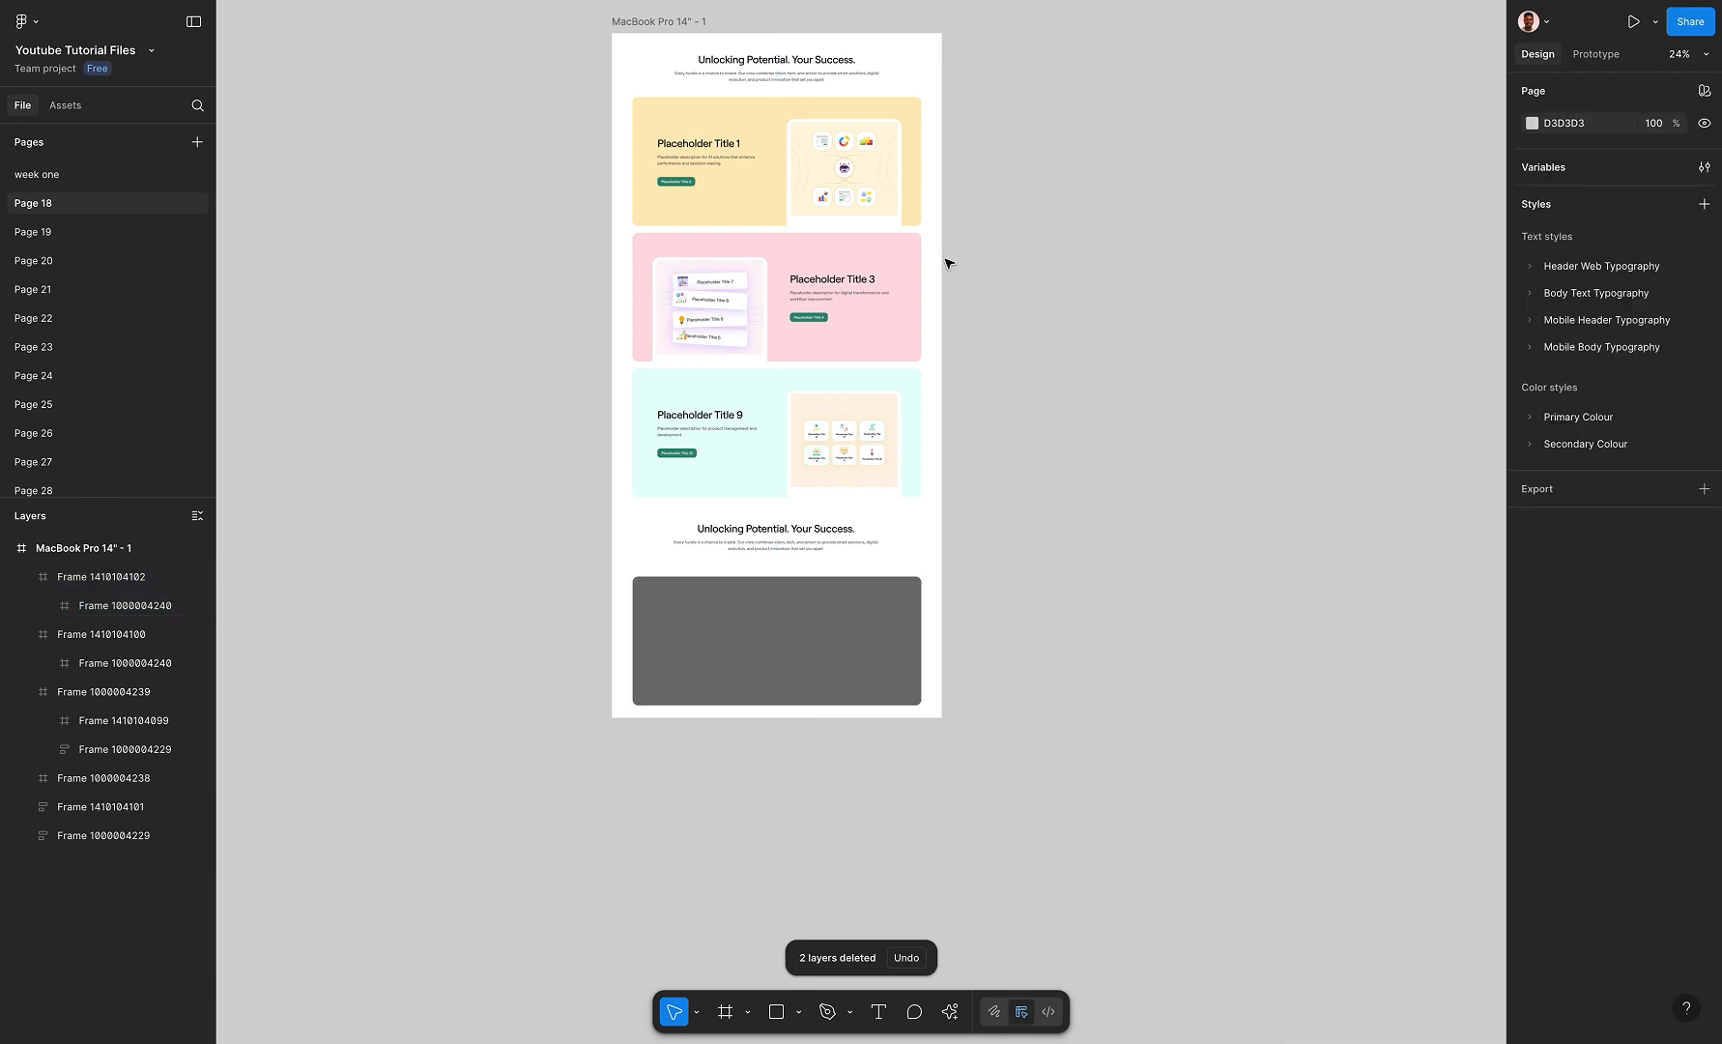
Present the MacBook Pro 14" frame and examine how the stacked cards behave as the second heading and grey card come into view
{"action": "scroll", "coordinate": [949, 264], "scroll_direction": "up", "scroll_amount": 1}
{"action": "left_click", "coordinate": [779, 86]}
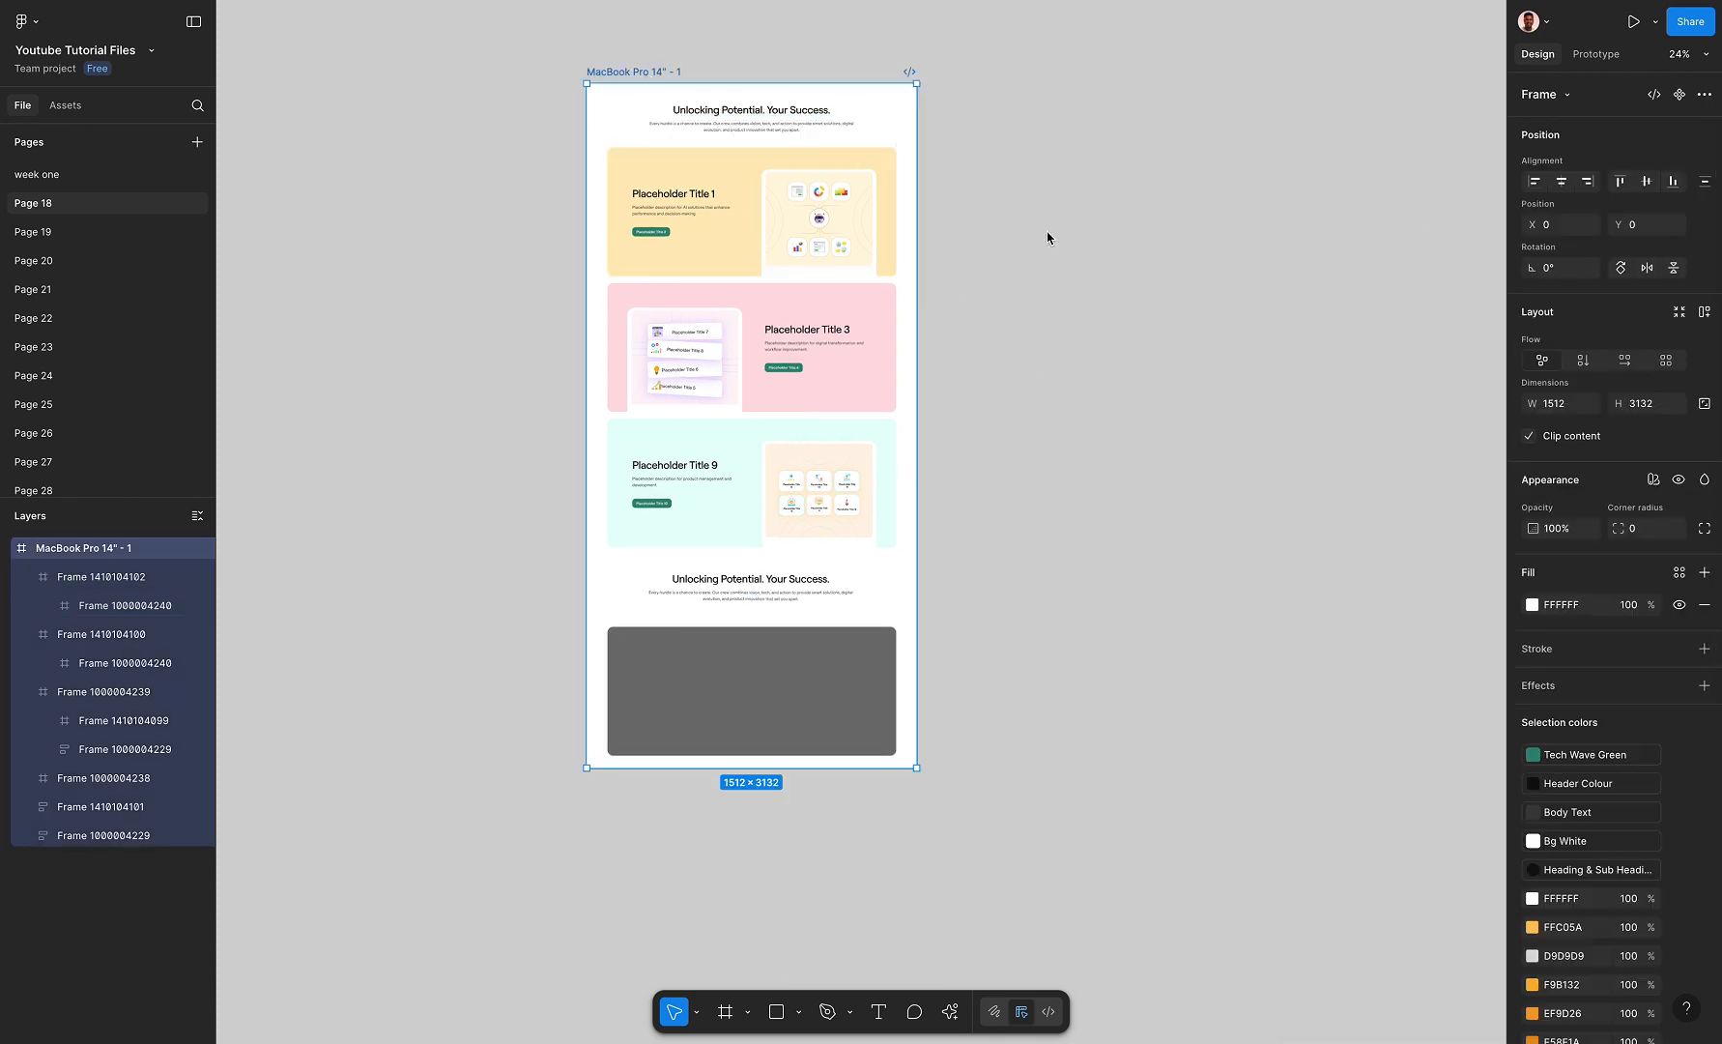
{"action": "key", "text": "ctrl+alt+Return"}
{"action": "scroll", "coordinate": [839, 527], "scroll_direction": "down", "scroll_amount": 8}
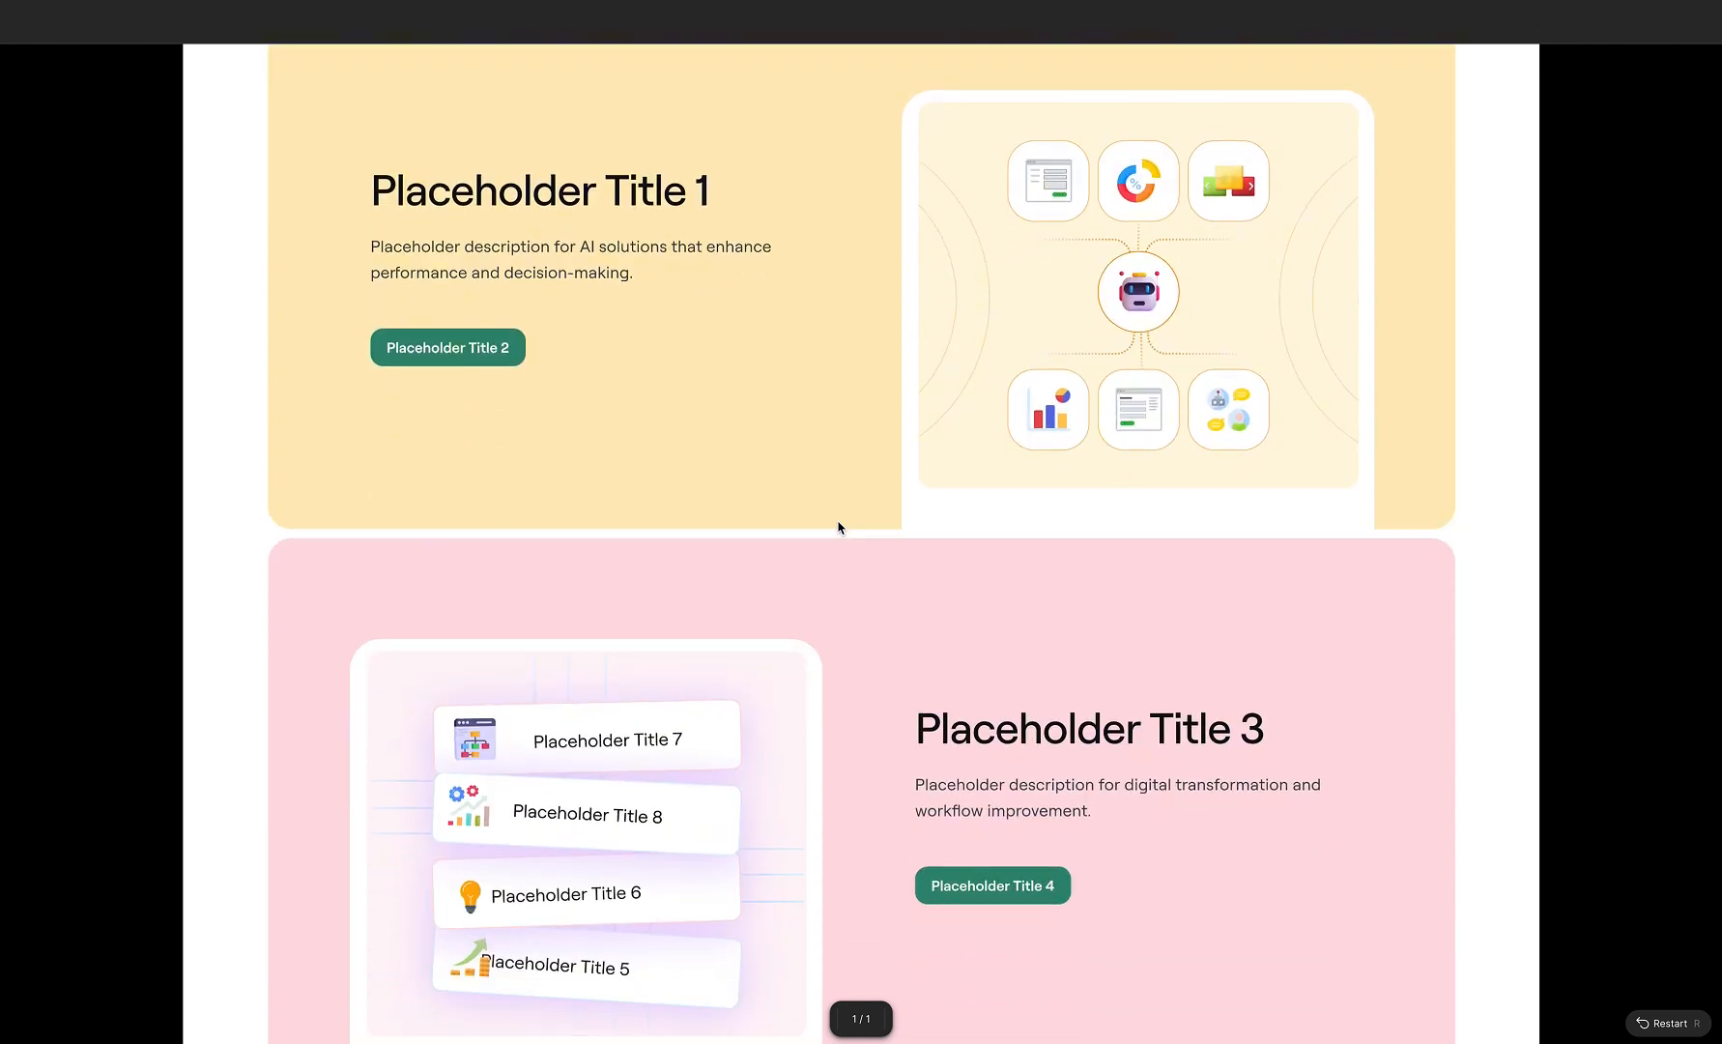
{"action": "scroll", "coordinate": [839, 527], "scroll_direction": "down", "scroll_amount": 6}
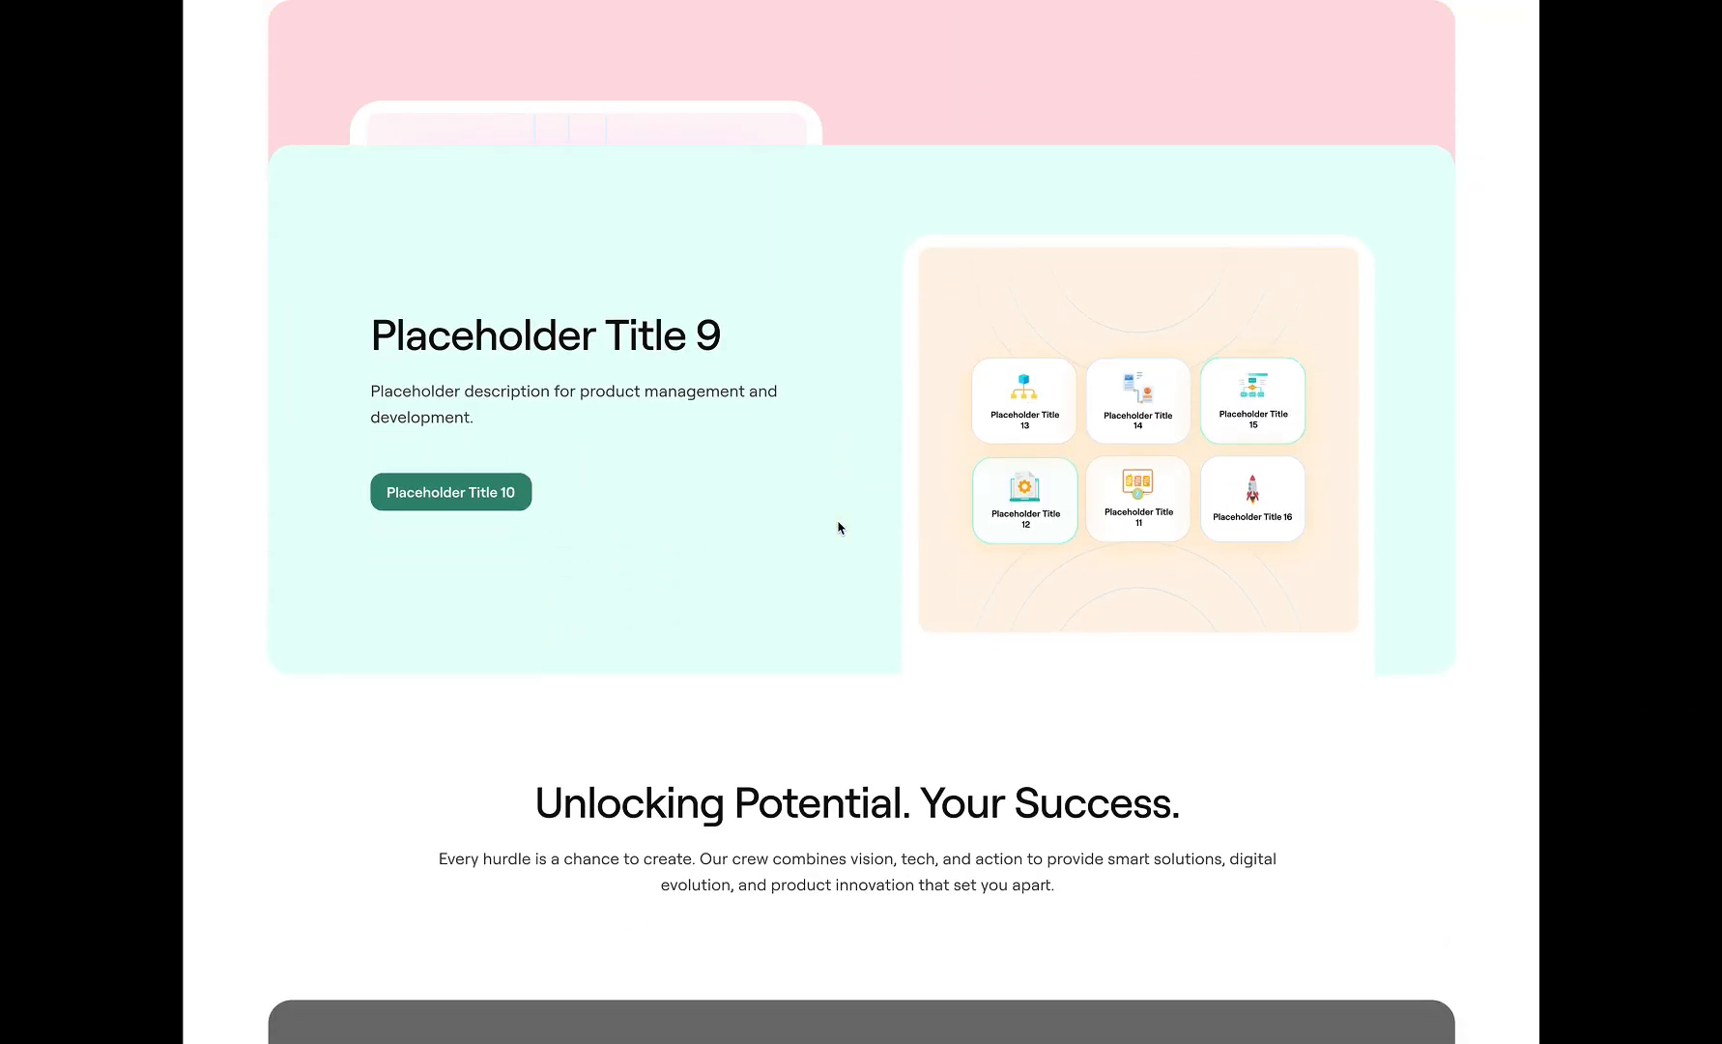
{"action": "scroll", "coordinate": [839, 526], "scroll_direction": "down", "scroll_amount": 2}
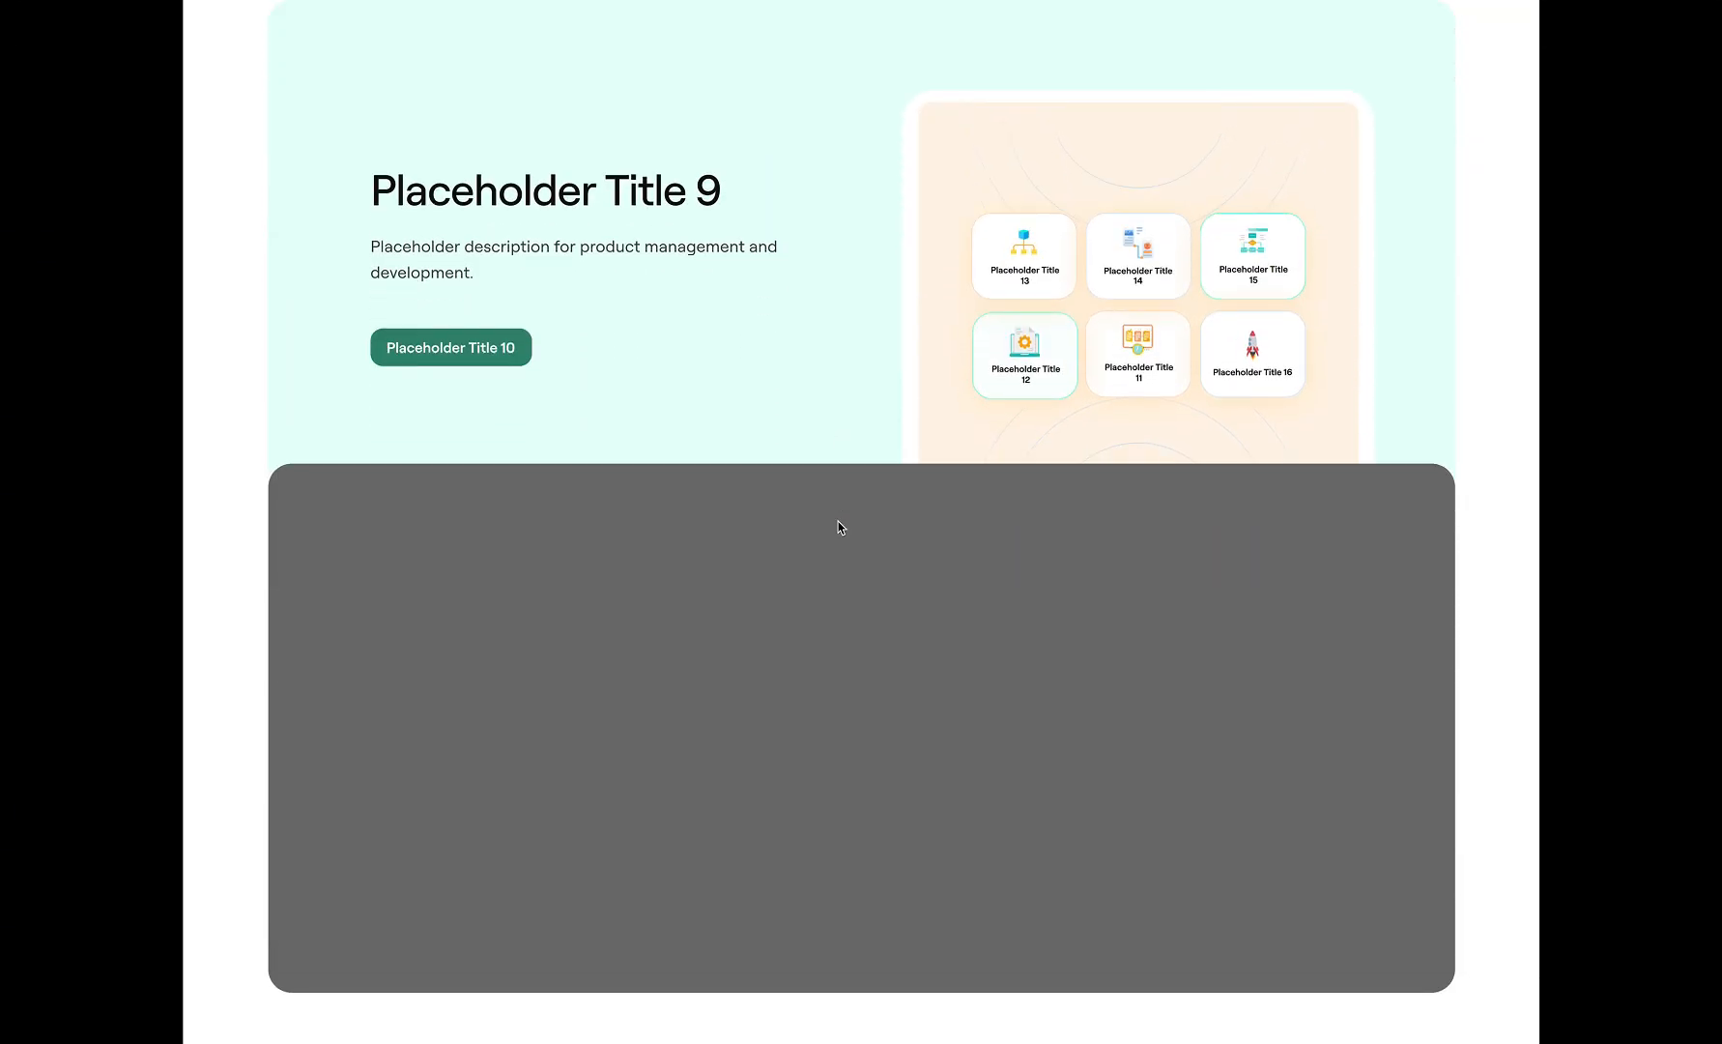
{"action": "scroll", "coordinate": [839, 526], "scroll_direction": "up", "scroll_amount": 4}
{"action": "scroll", "coordinate": [781, 428], "scroll_direction": "up", "scroll_amount": 1}
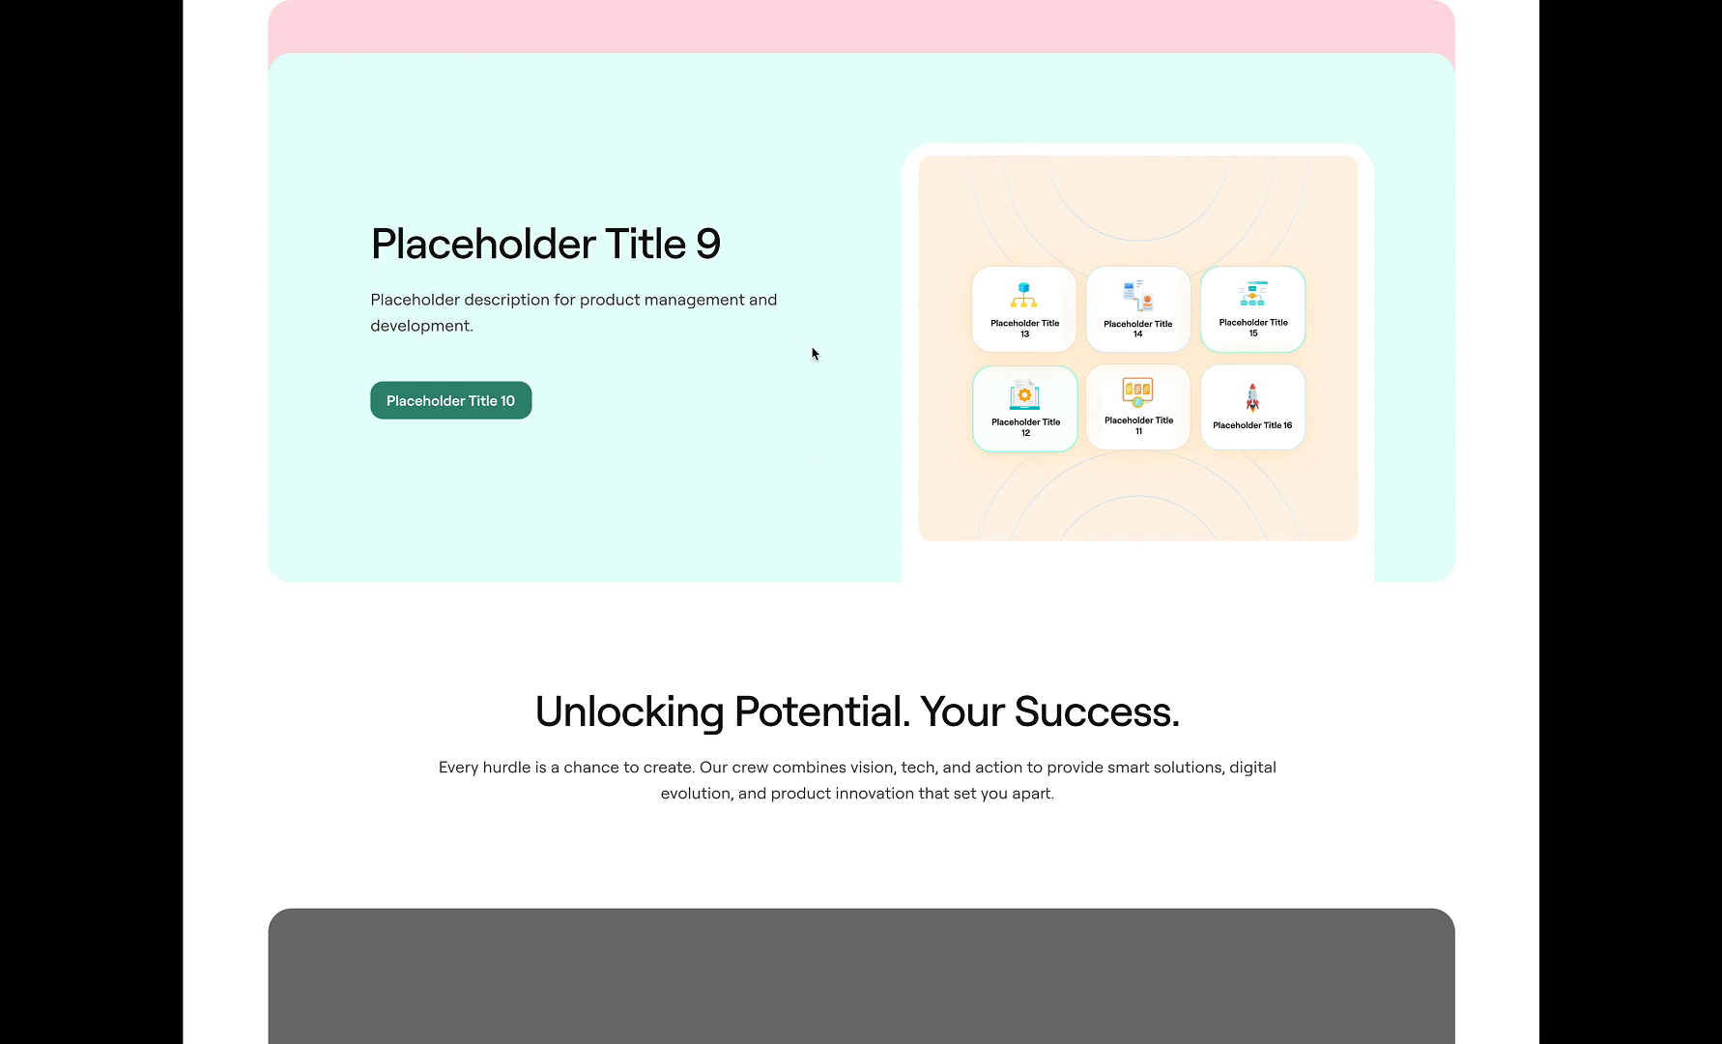
{"action": "scroll", "coordinate": [812, 354], "scroll_direction": "up", "scroll_amount": 1}
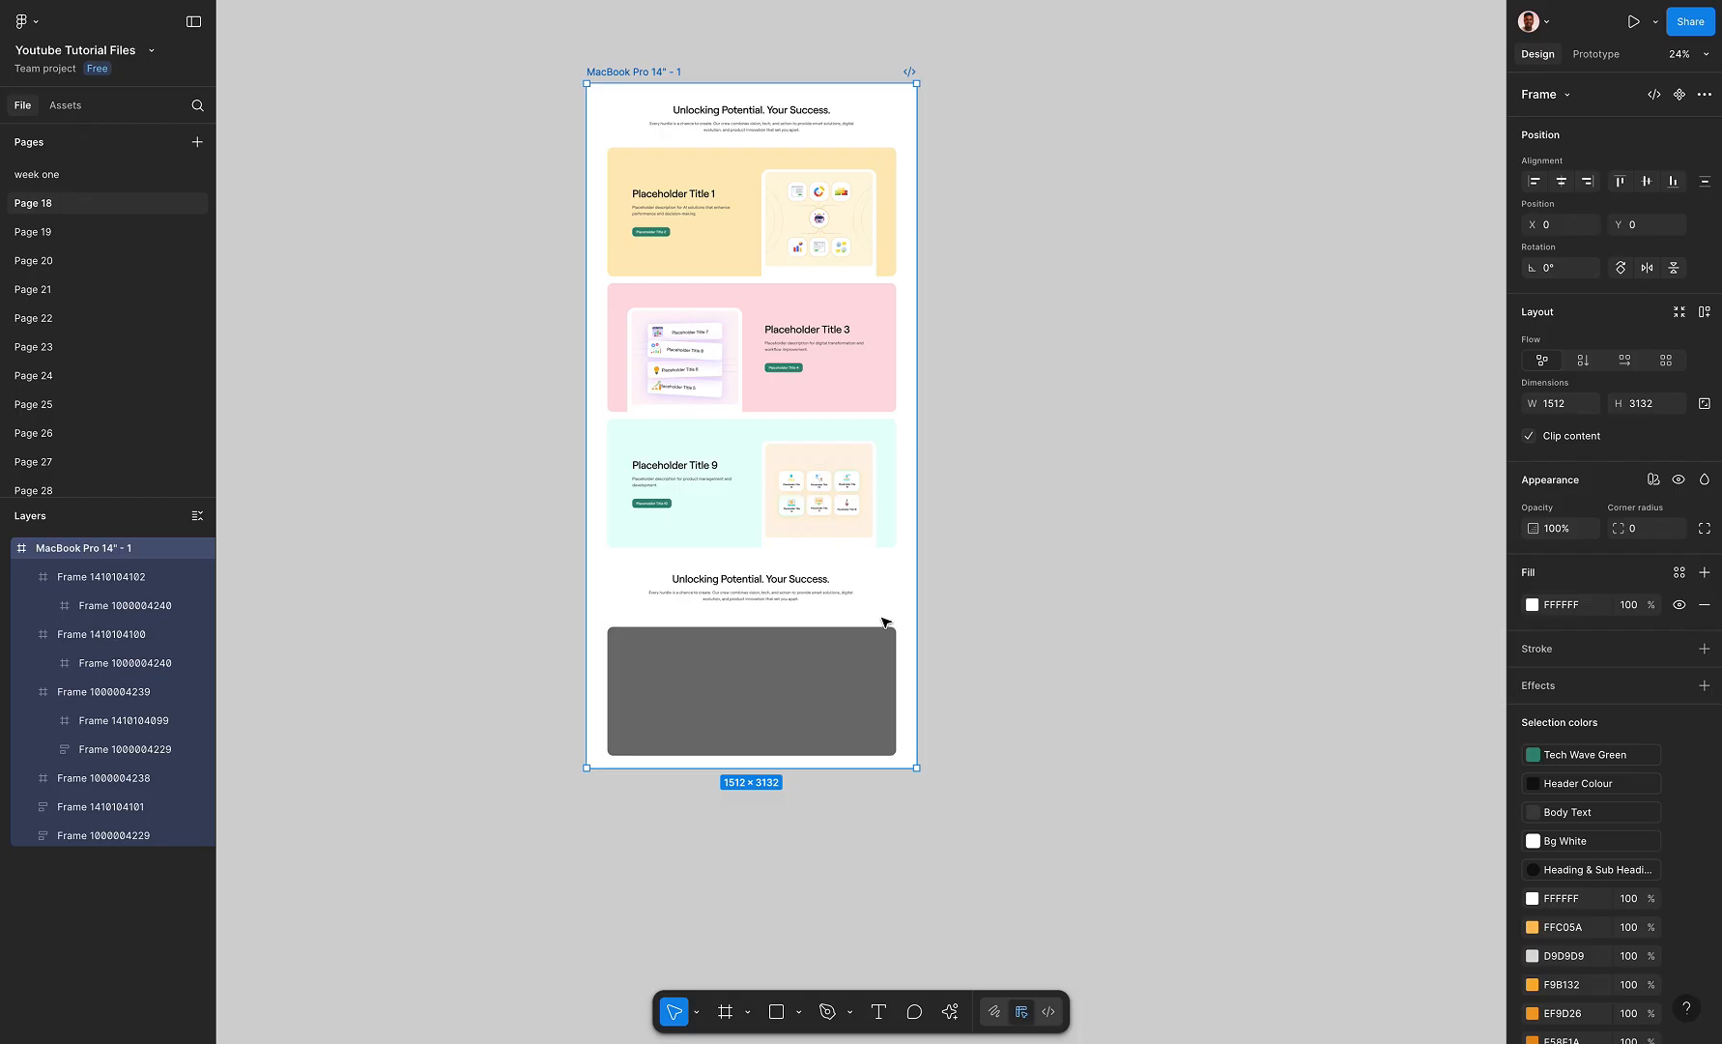
Wrap the second heading and the grey card together in a vertical auto layout frame
{"action": "scroll", "coordinate": [783, 503], "scroll_direction": "down", "scroll_amount": 3}
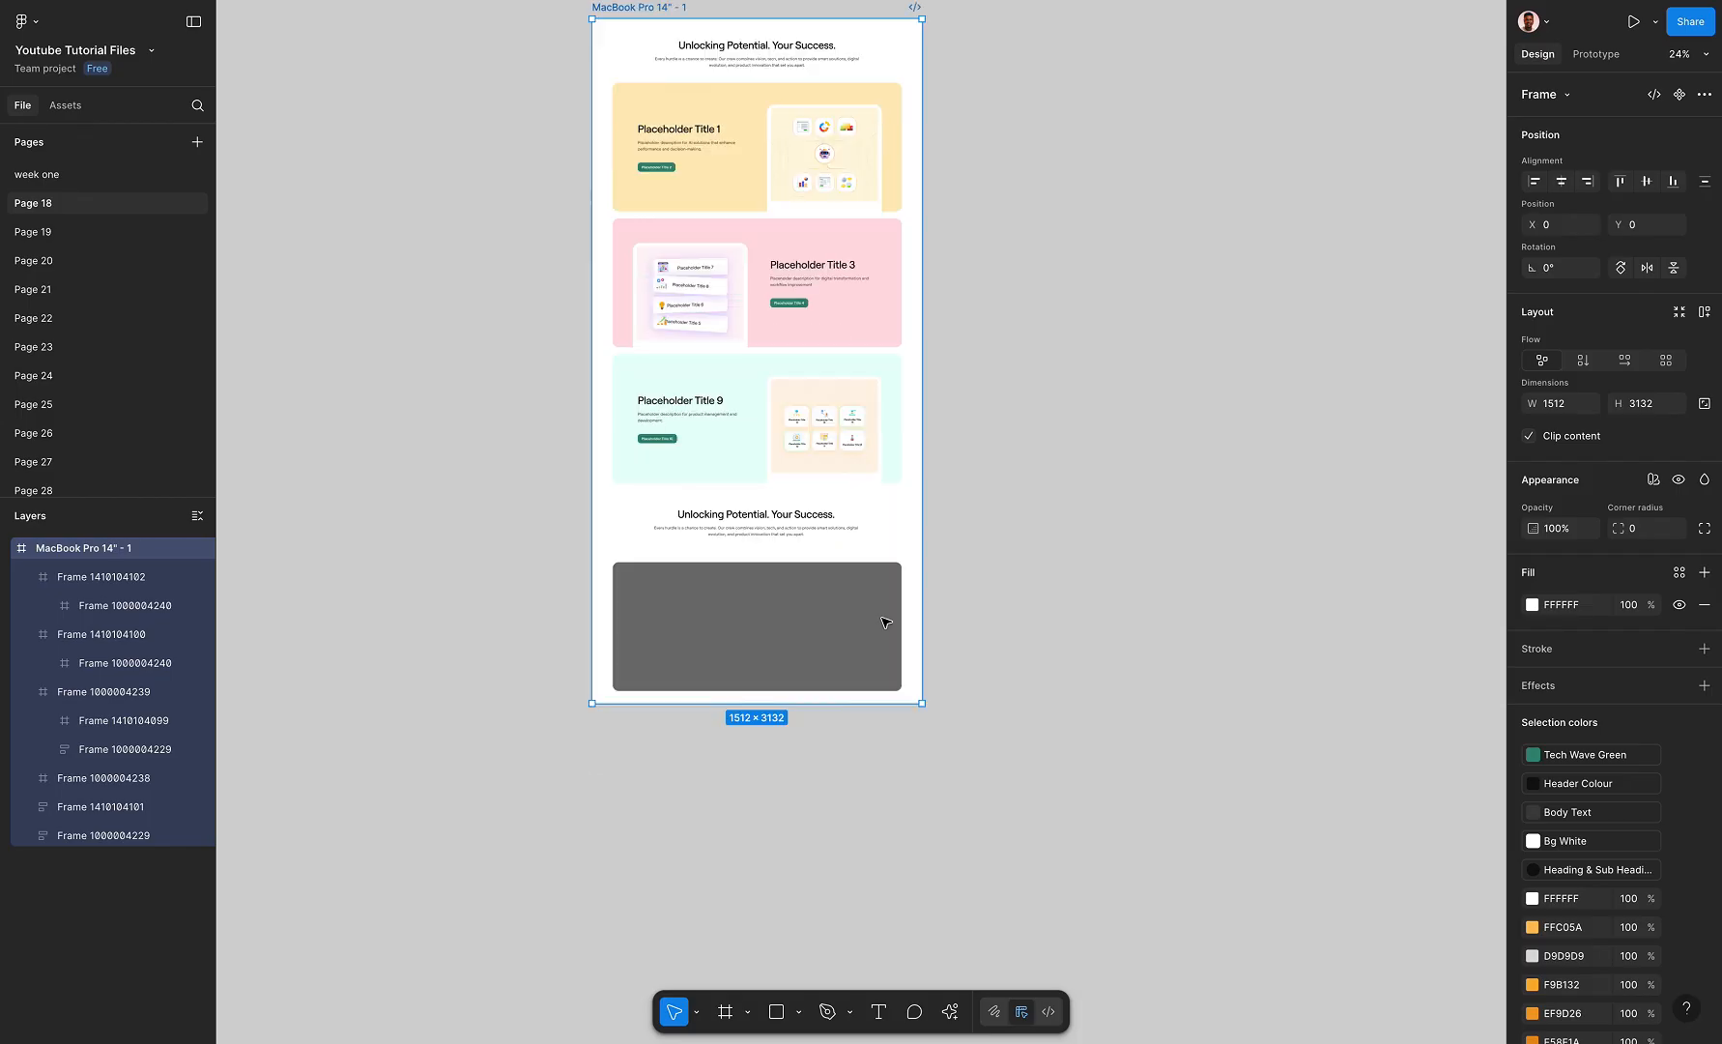
{"action": "left_click", "coordinate": [783, 495]}
{"action": "left_click", "coordinate": [801, 563], "text": "shift"}
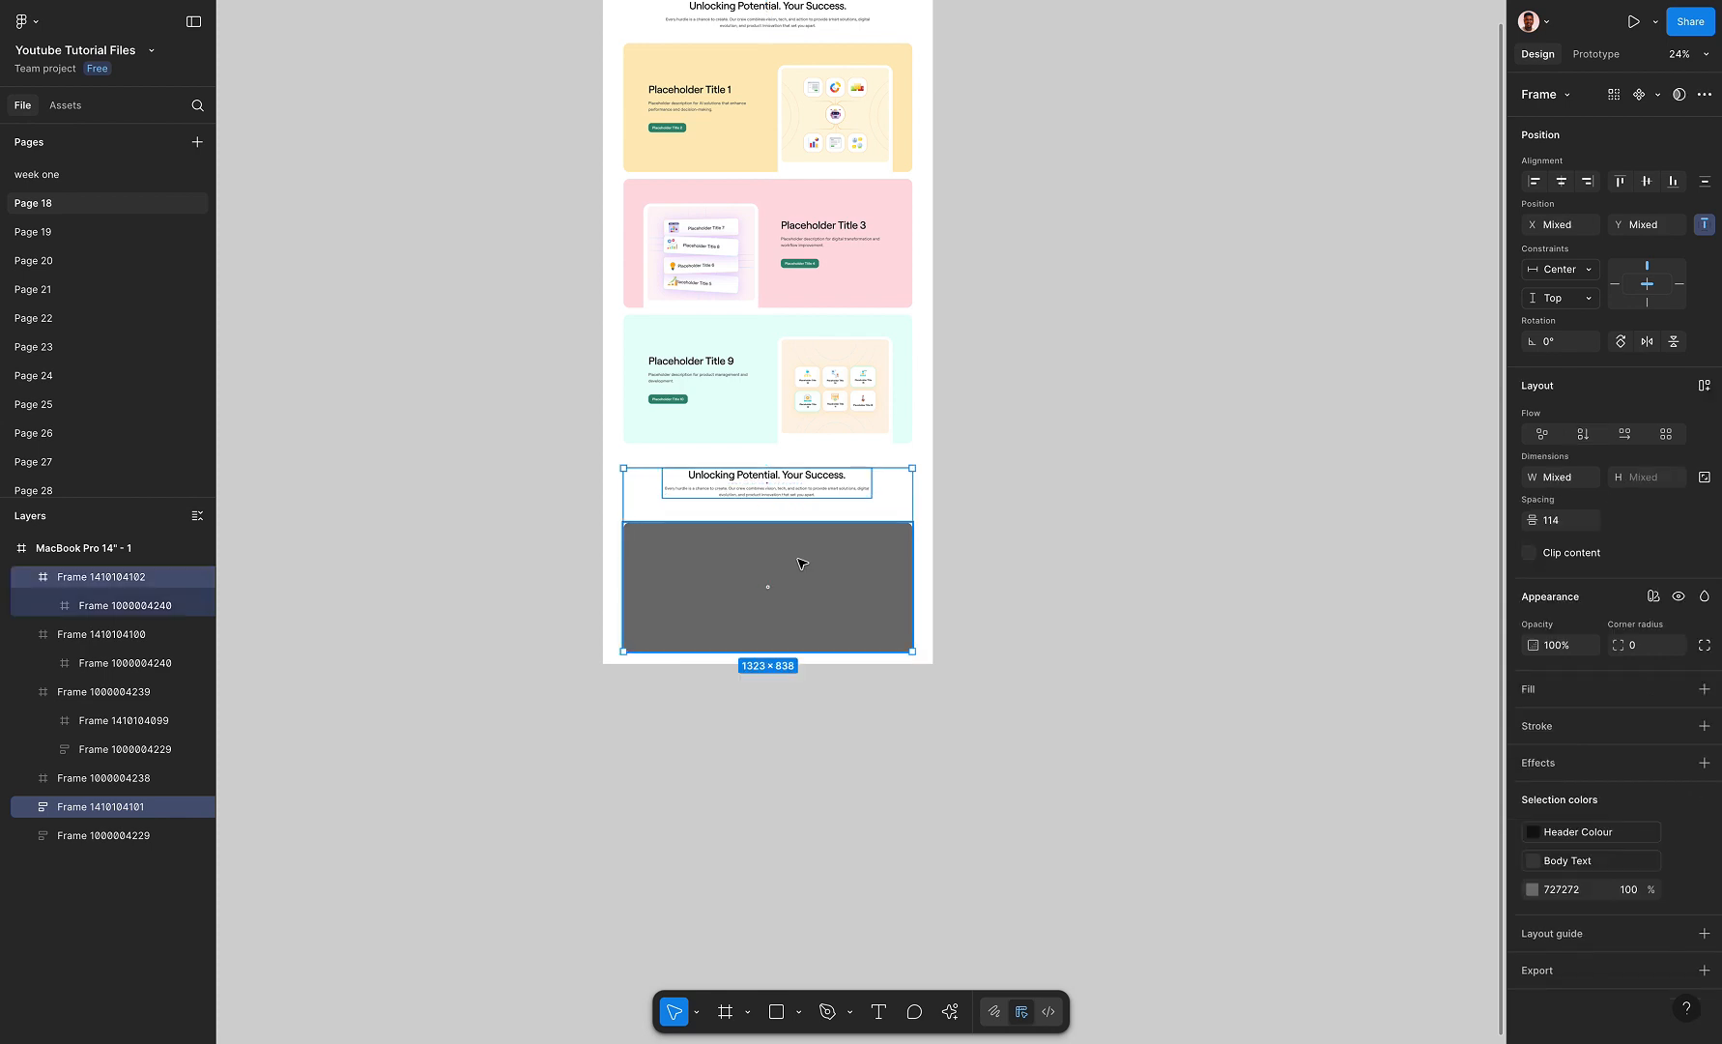
{"action": "key", "text": "shift+a"}
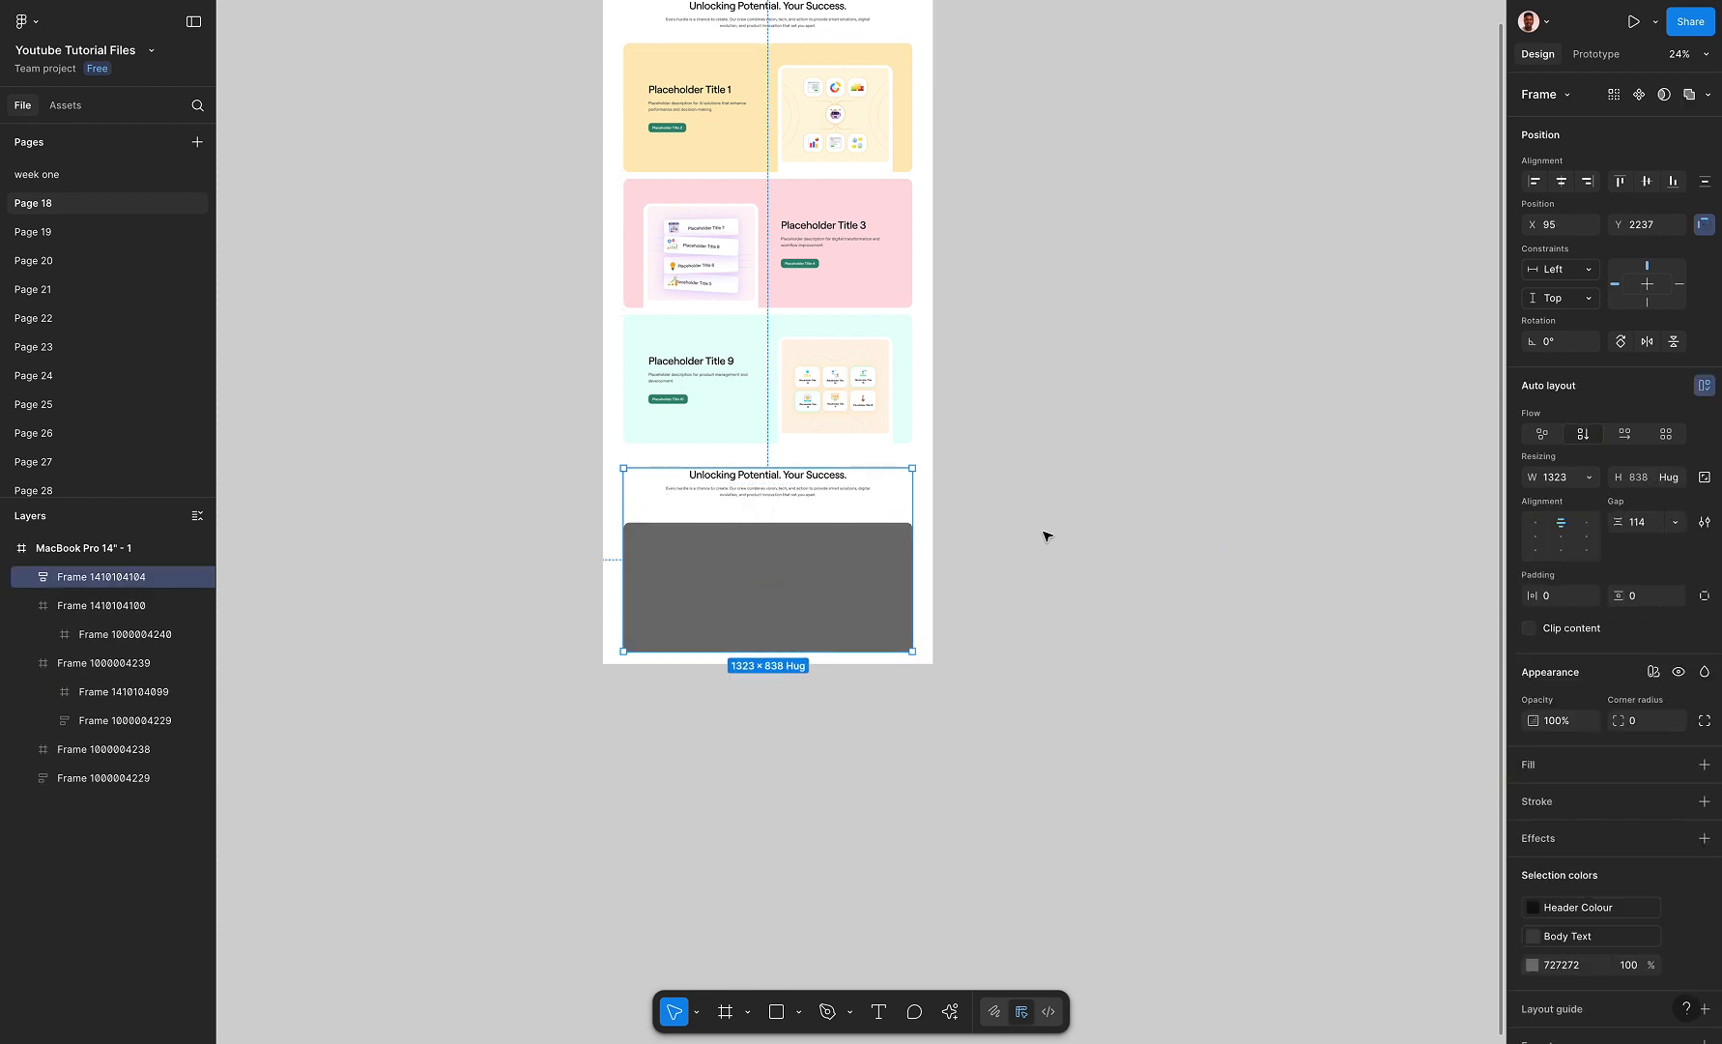
{"action": "left_click", "coordinate": [1050, 485]}
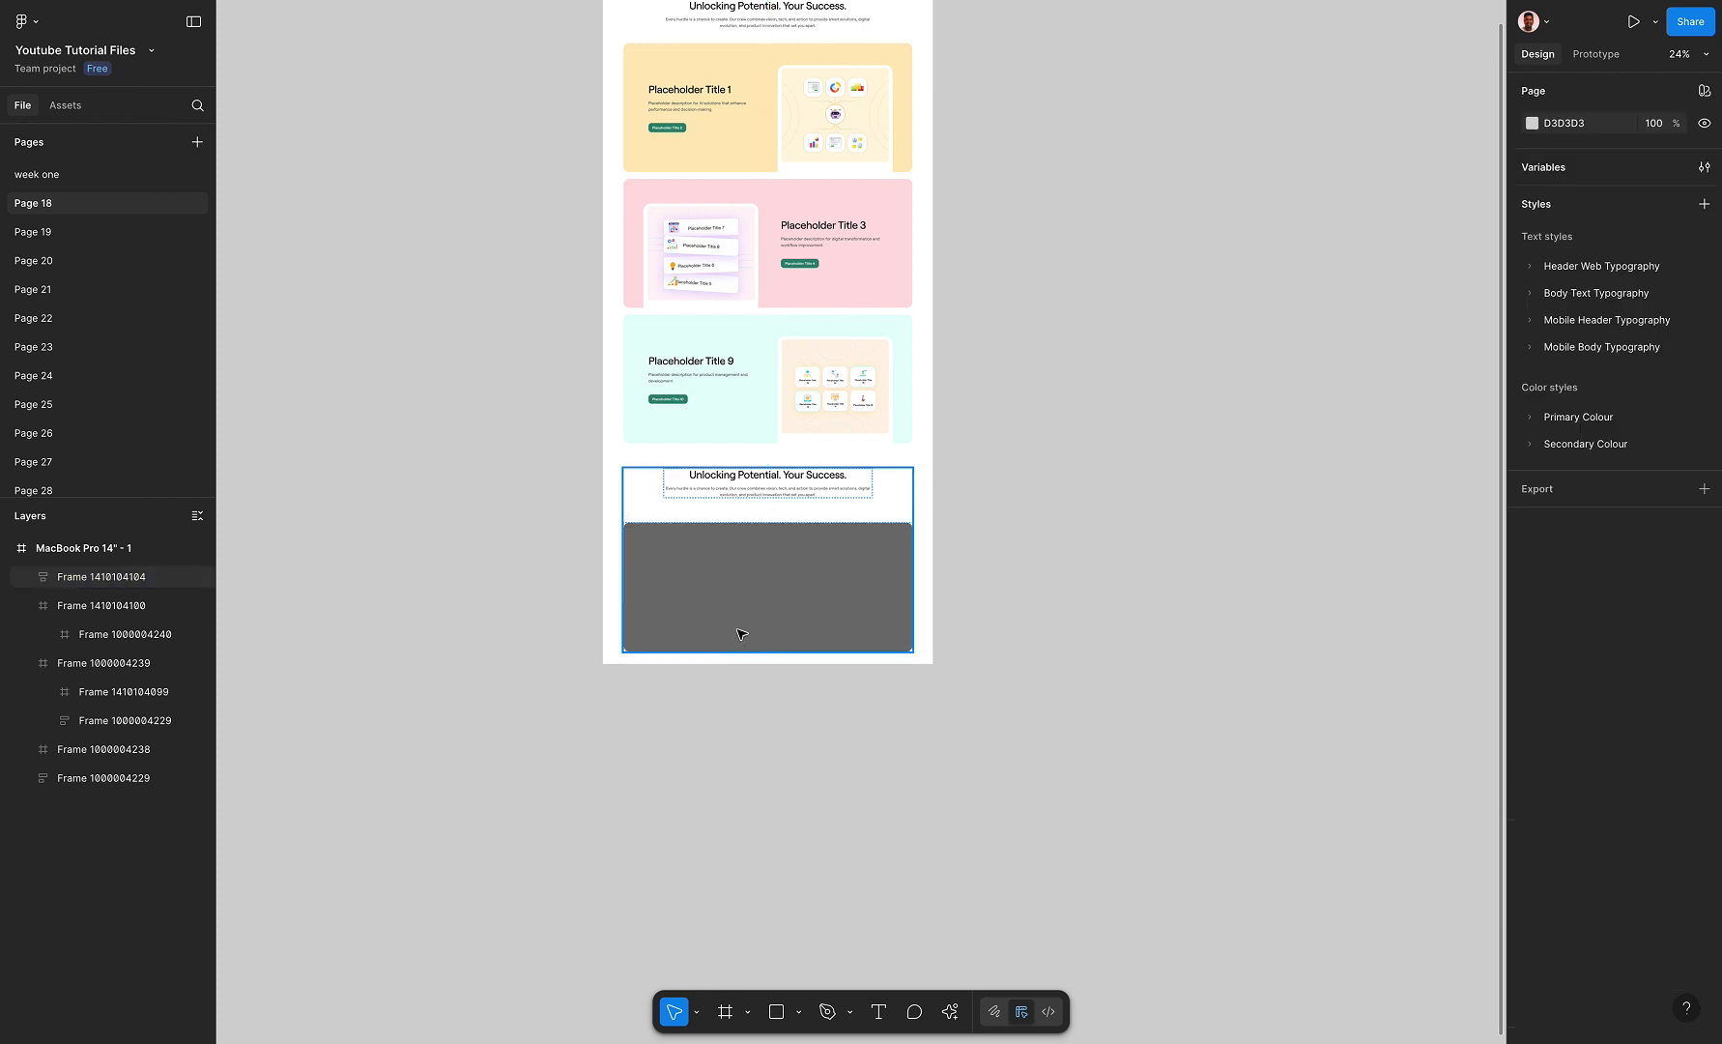
Move the heading and grey card group down to Y 2558 and draw a 1512 × 2199 frame enclosing the top heading and three cards
{"action": "scroll", "coordinate": [691, 728], "scroll_direction": "up", "scroll_amount": 3}
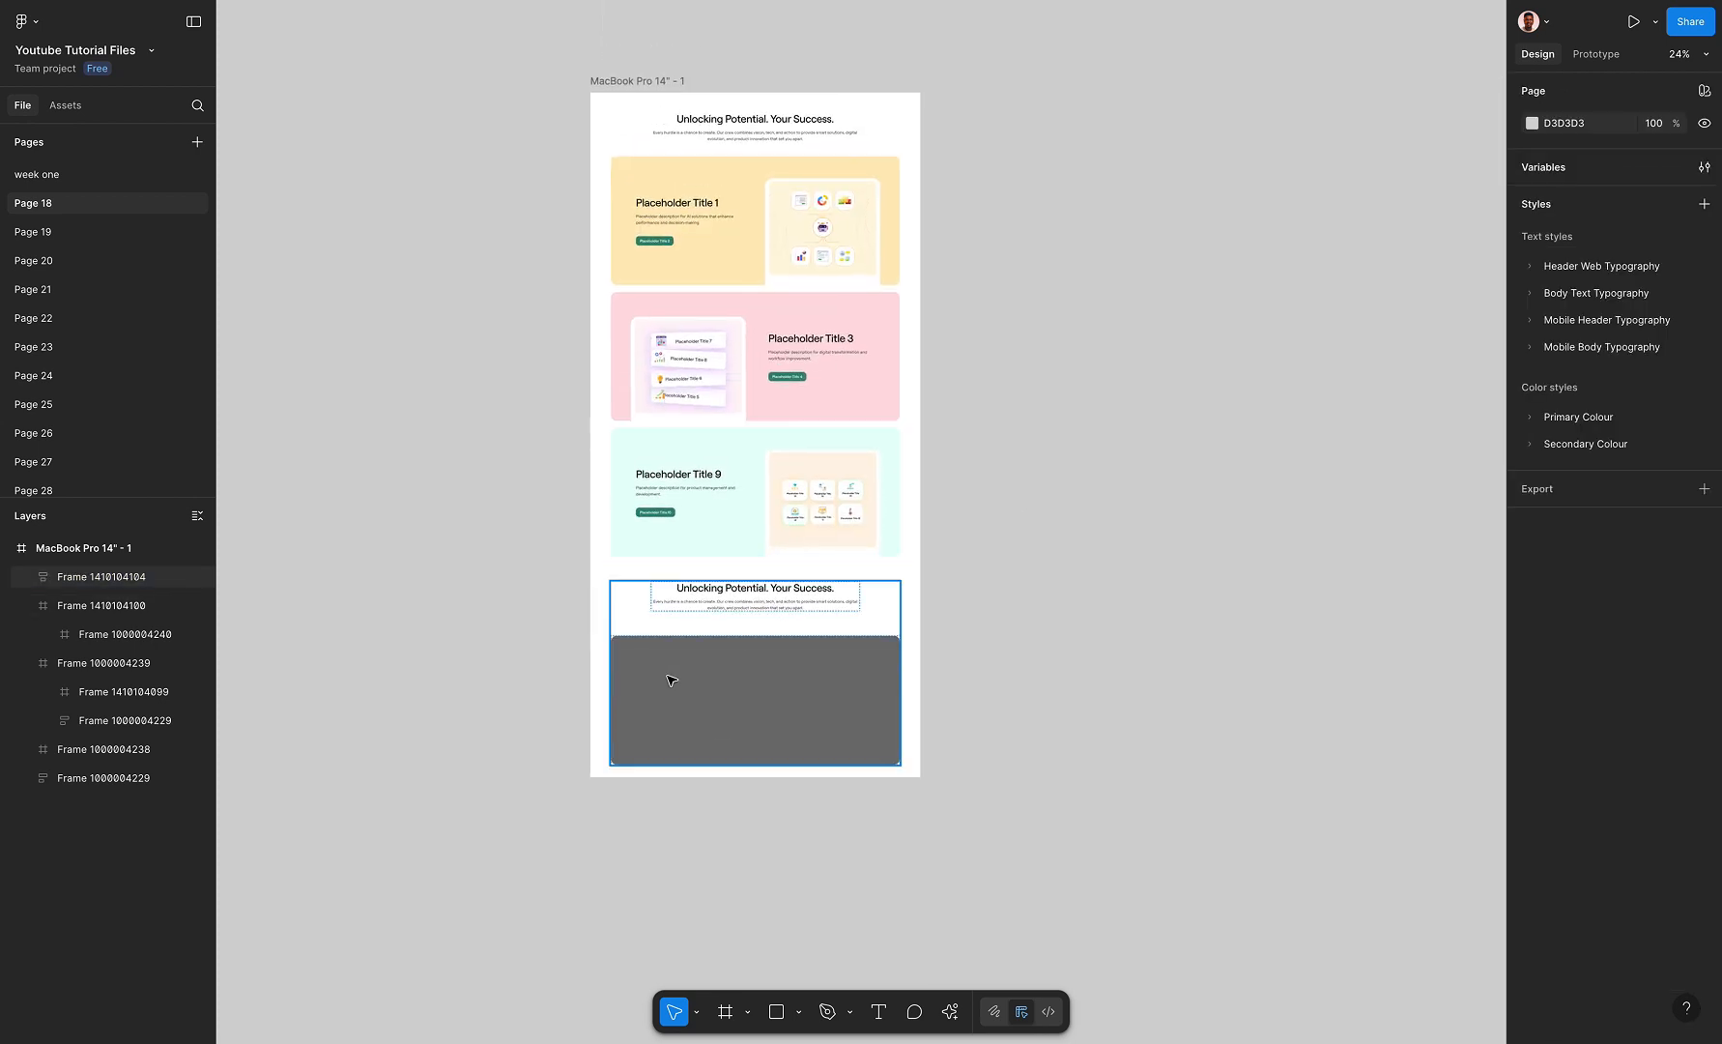
{"action": "left_click_drag", "start_coordinate": [706, 688], "coordinate": [710, 580]}
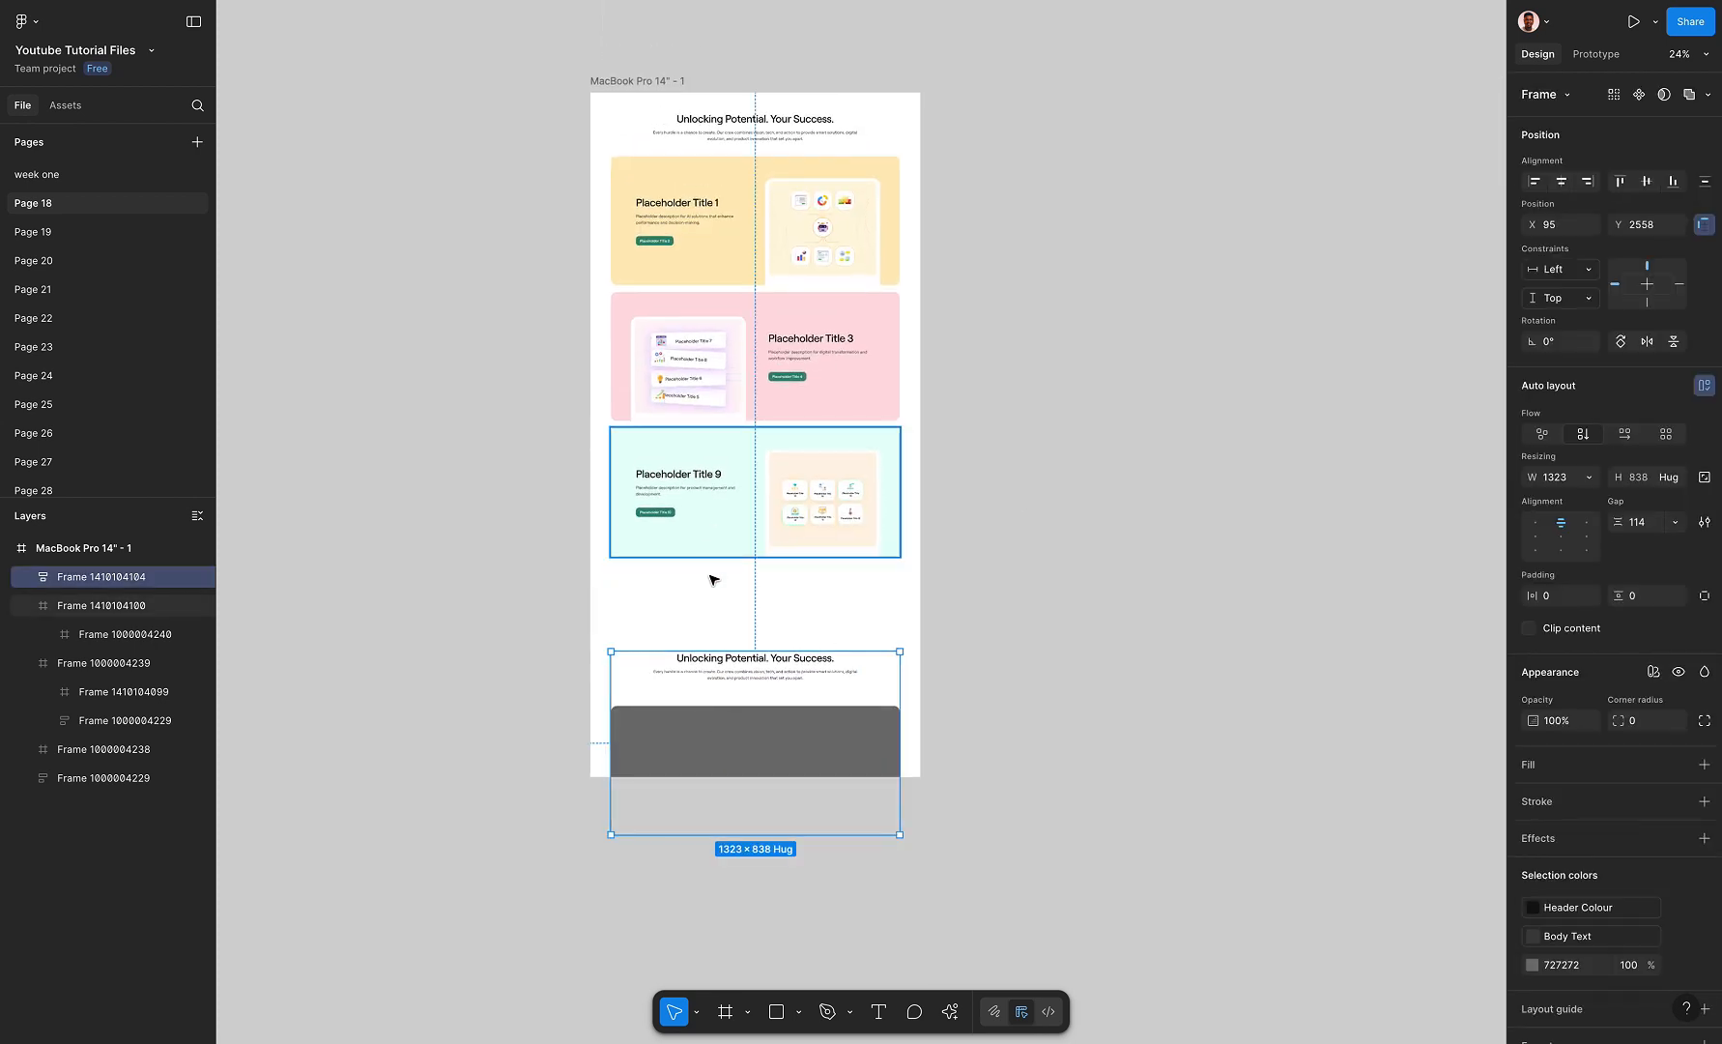
{"action": "left_click", "coordinate": [726, 1011]}
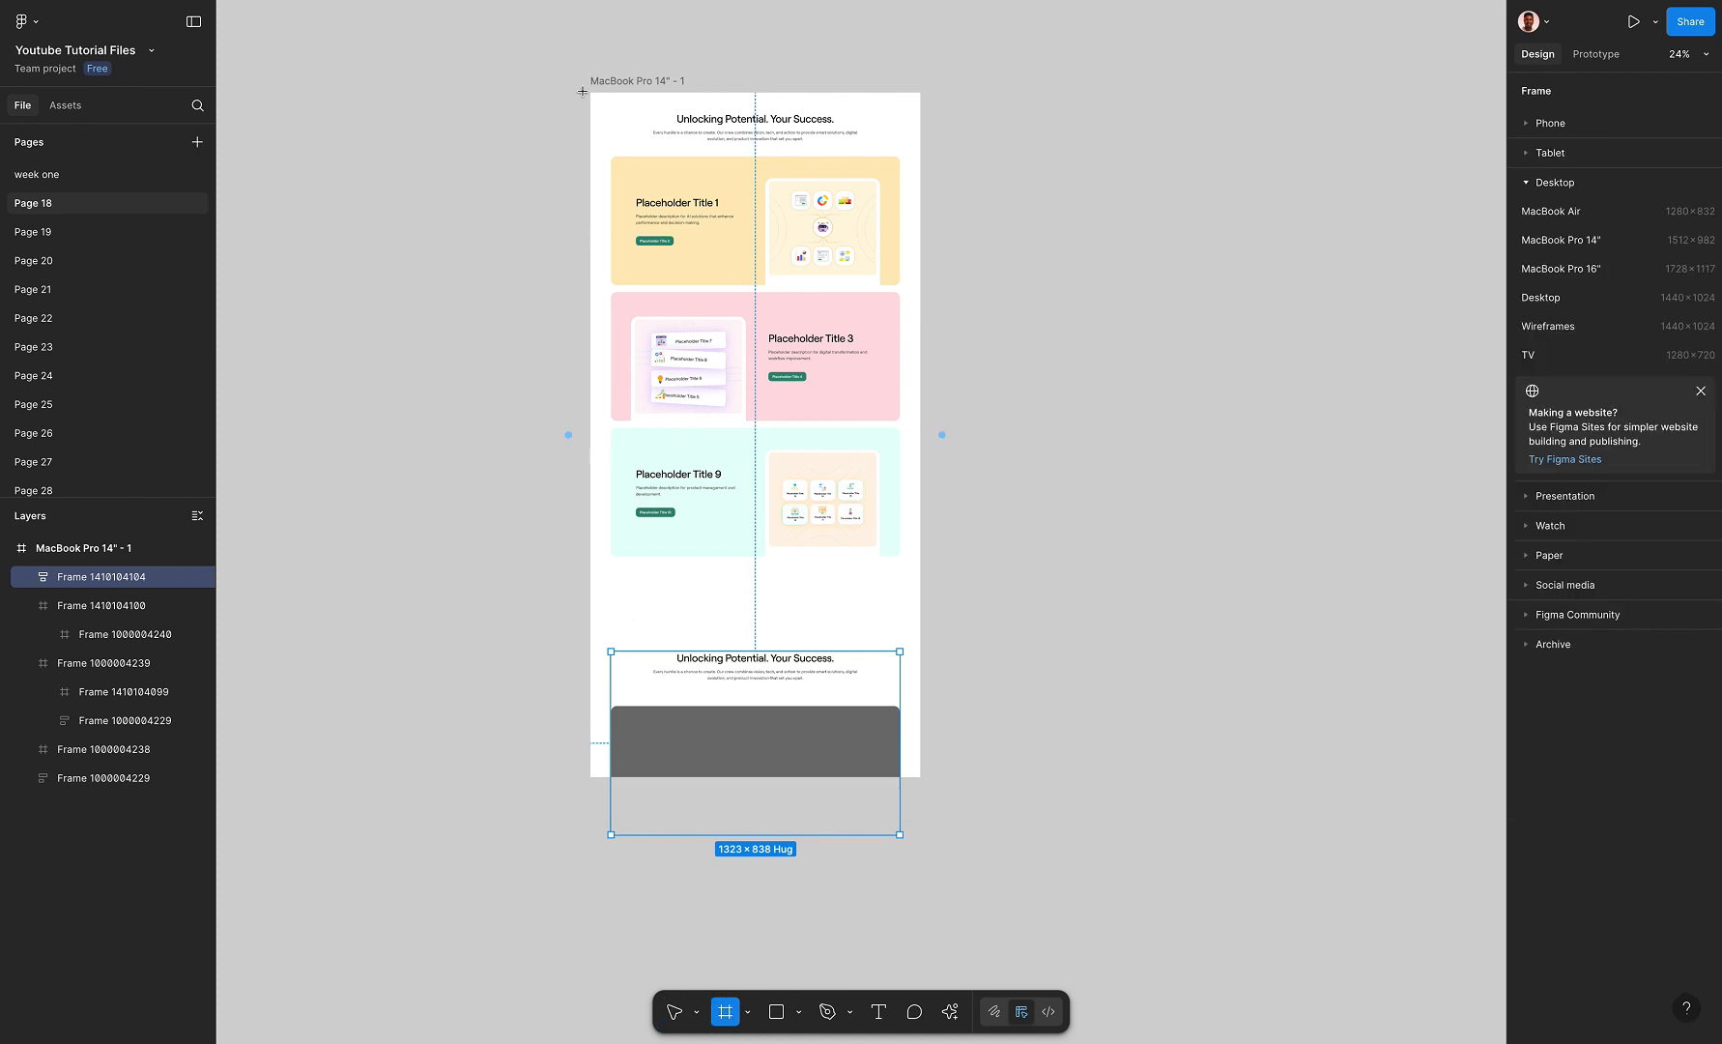
{"action": "mouse_move", "coordinate": [590, 93]}
{"action": "left_mouse_down"}
{"action": "mouse_move", "coordinate": [865, 180]}
{"action": "mouse_move", "coordinate": [922, 477]}
{"action": "mouse_move", "coordinate": [926, 558]}
{"action": "mouse_move", "coordinate": [907, 581]}
{"action": "left_mouse_up"}
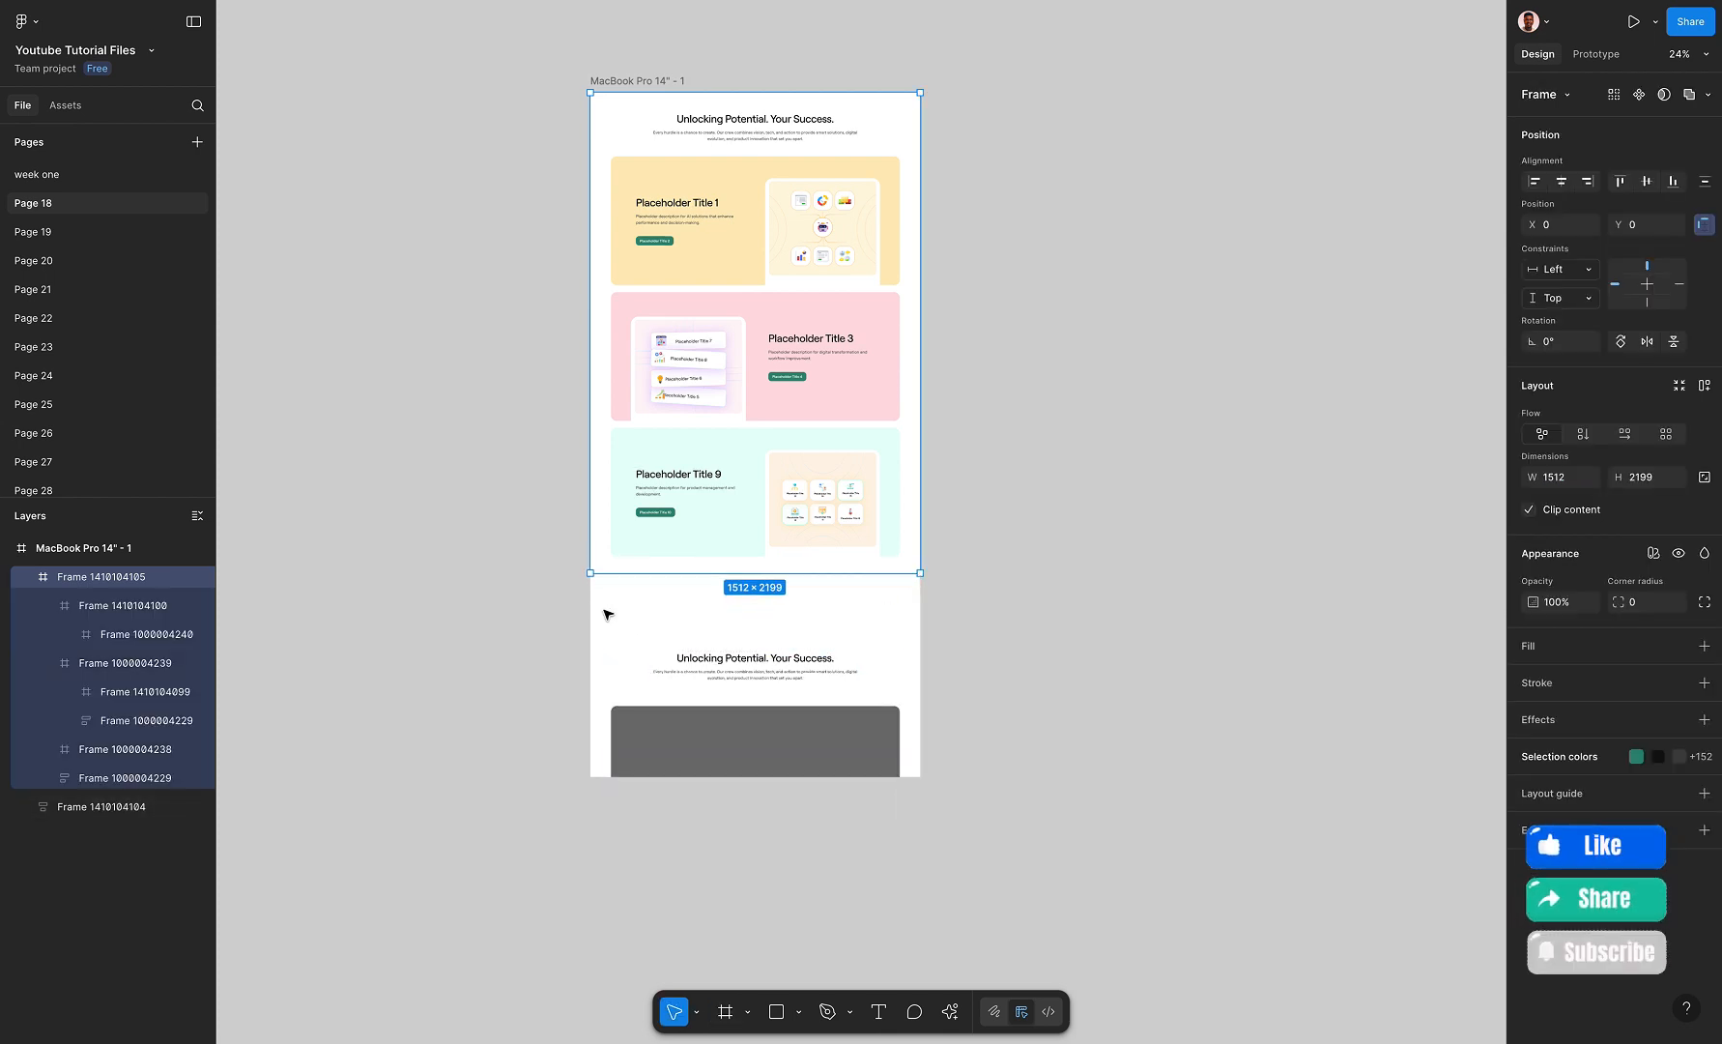
{"action": "left_click", "coordinate": [674, 616]}
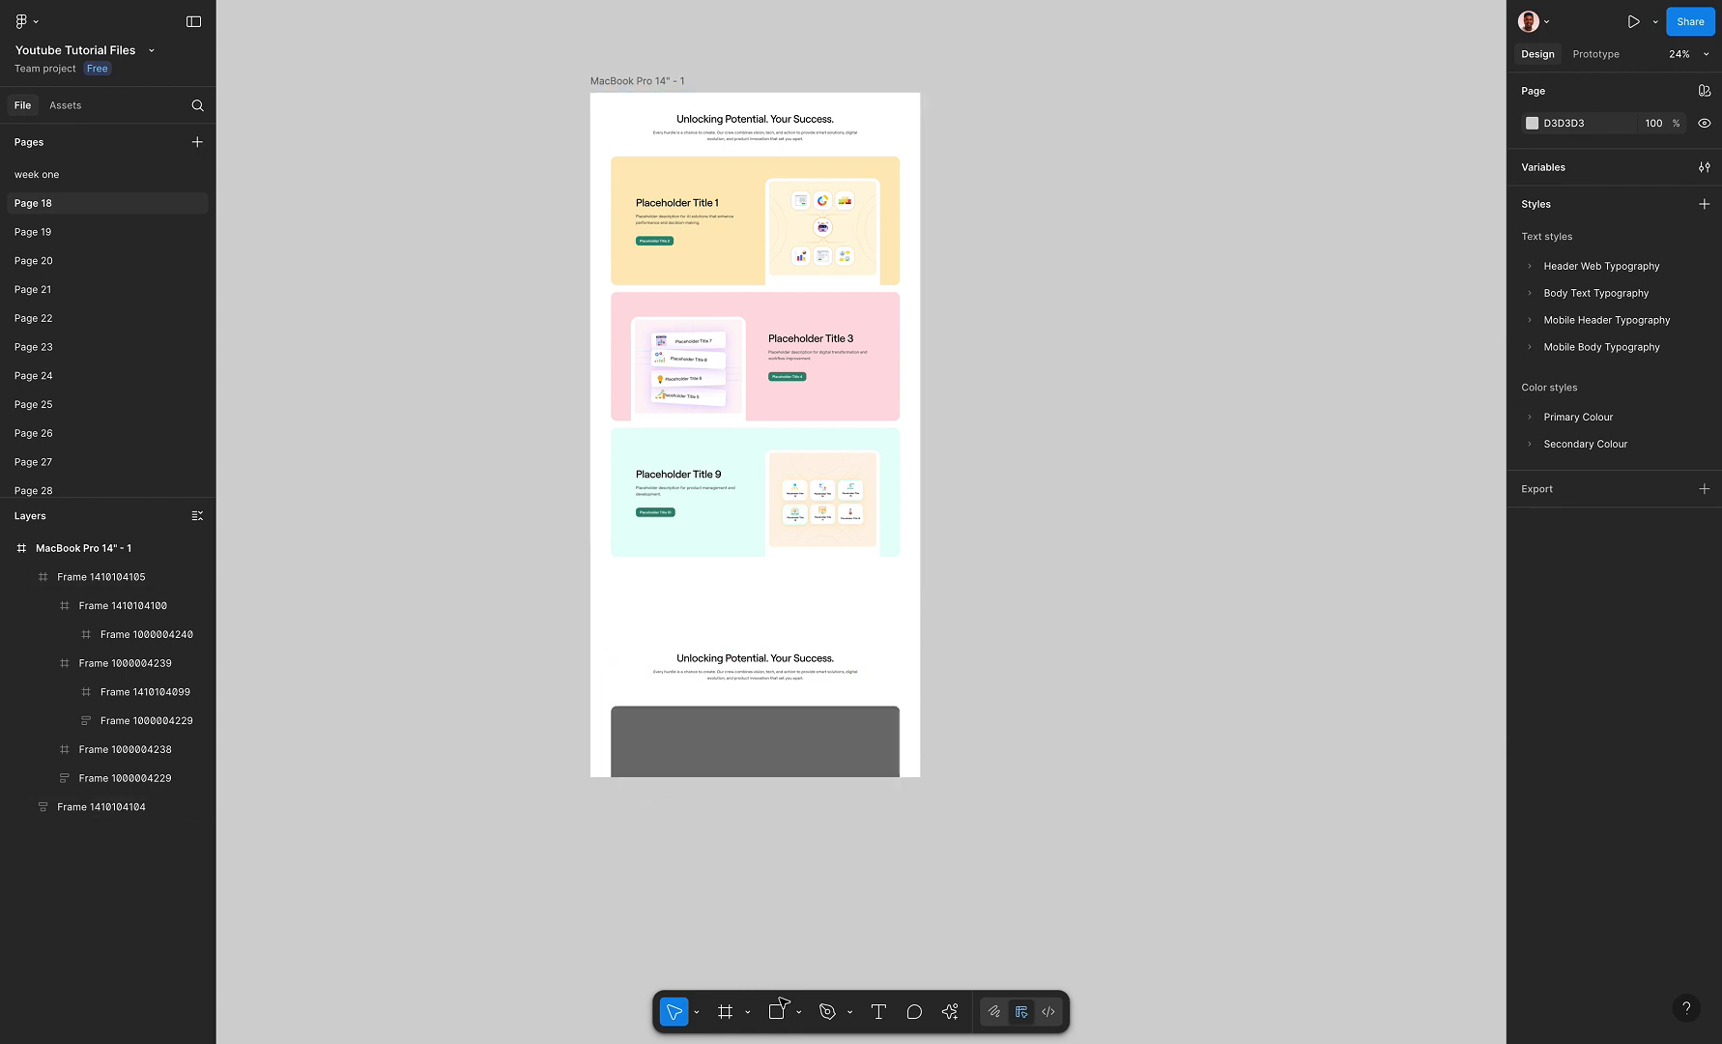
Draw a 1512 × 707 frame across the lower section at Y 2250 and send it to the back
{"action": "left_click", "coordinate": [726, 1011]}
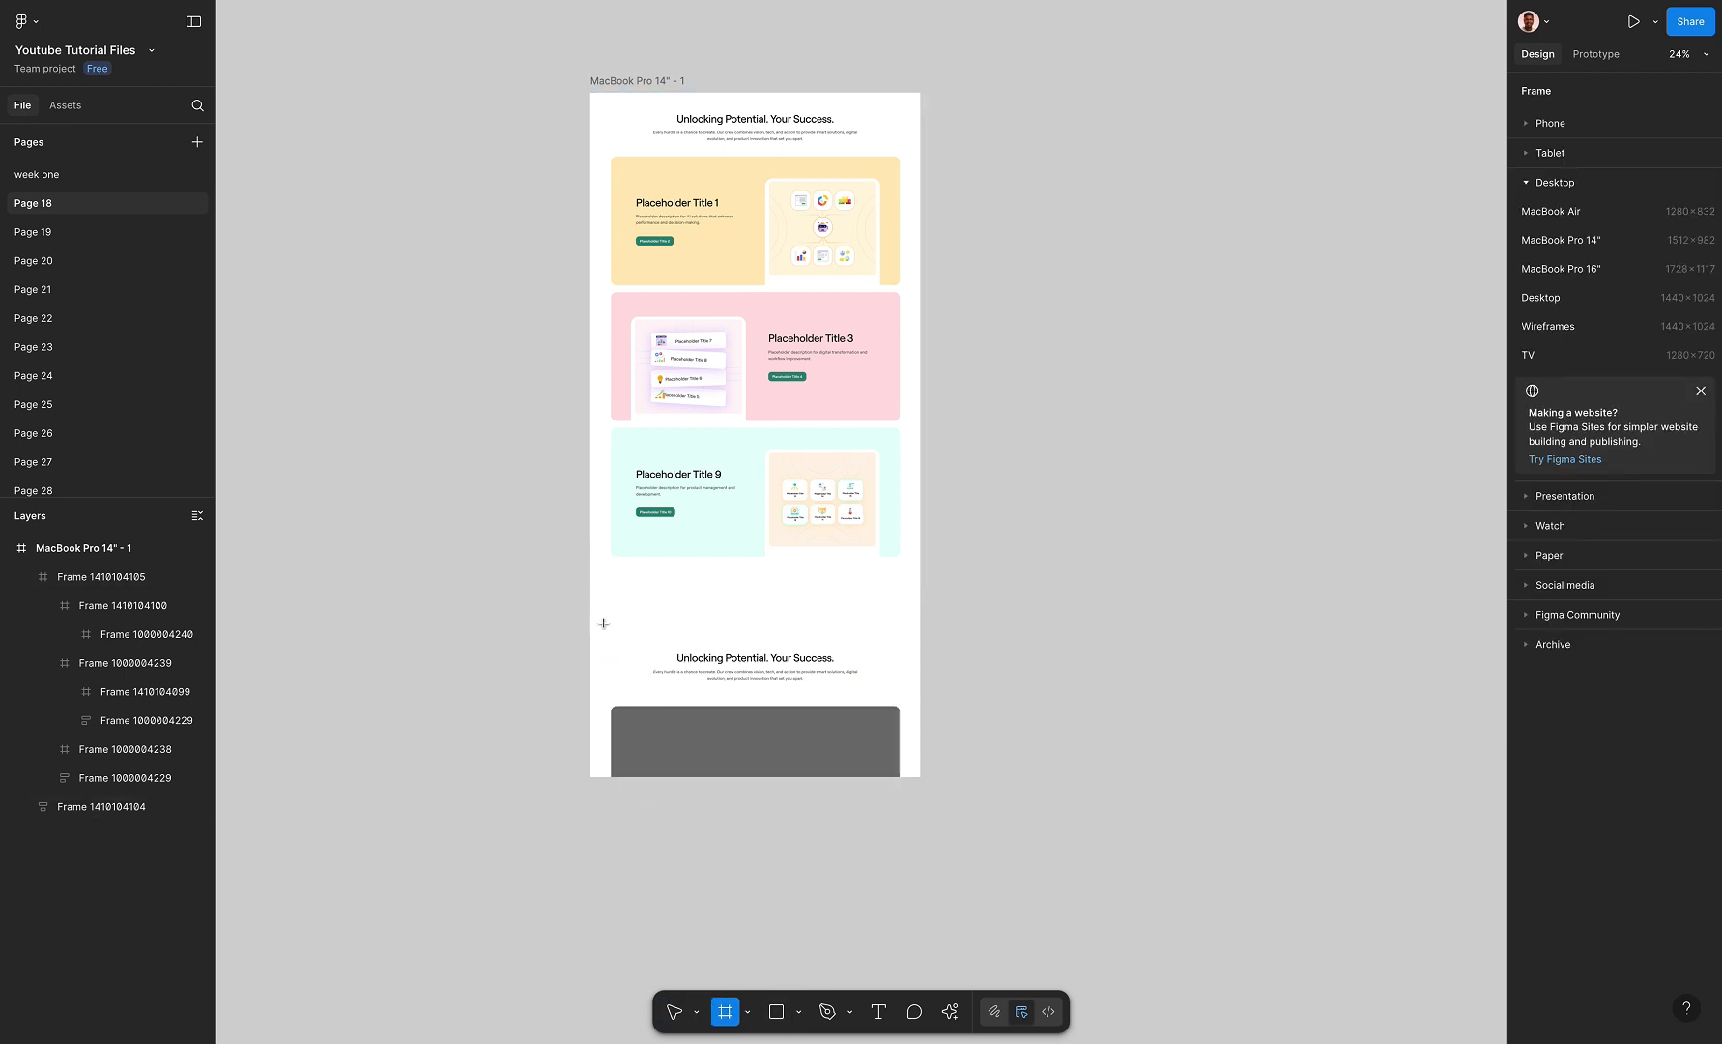
{"action": "left_click_drag", "start_coordinate": [603, 622], "coordinate": [919, 777]}
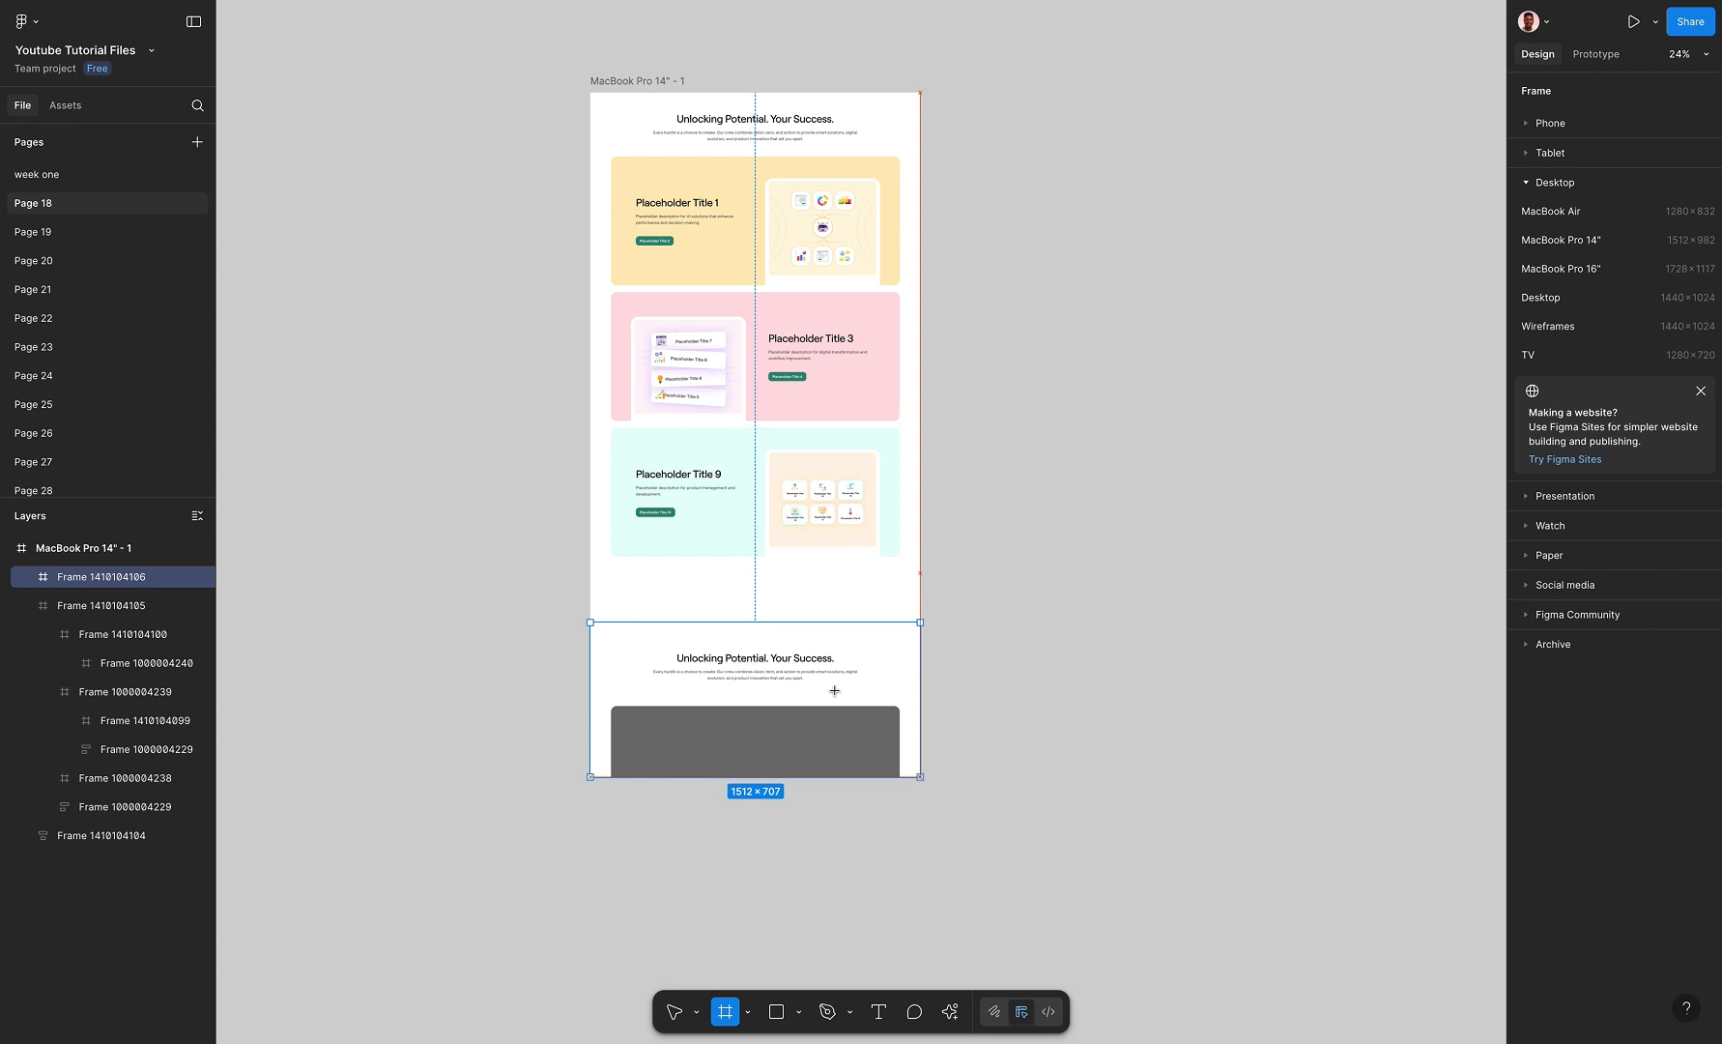
{"action": "left_click_drag", "start_coordinate": [855, 623], "coordinate": [854, 609]}
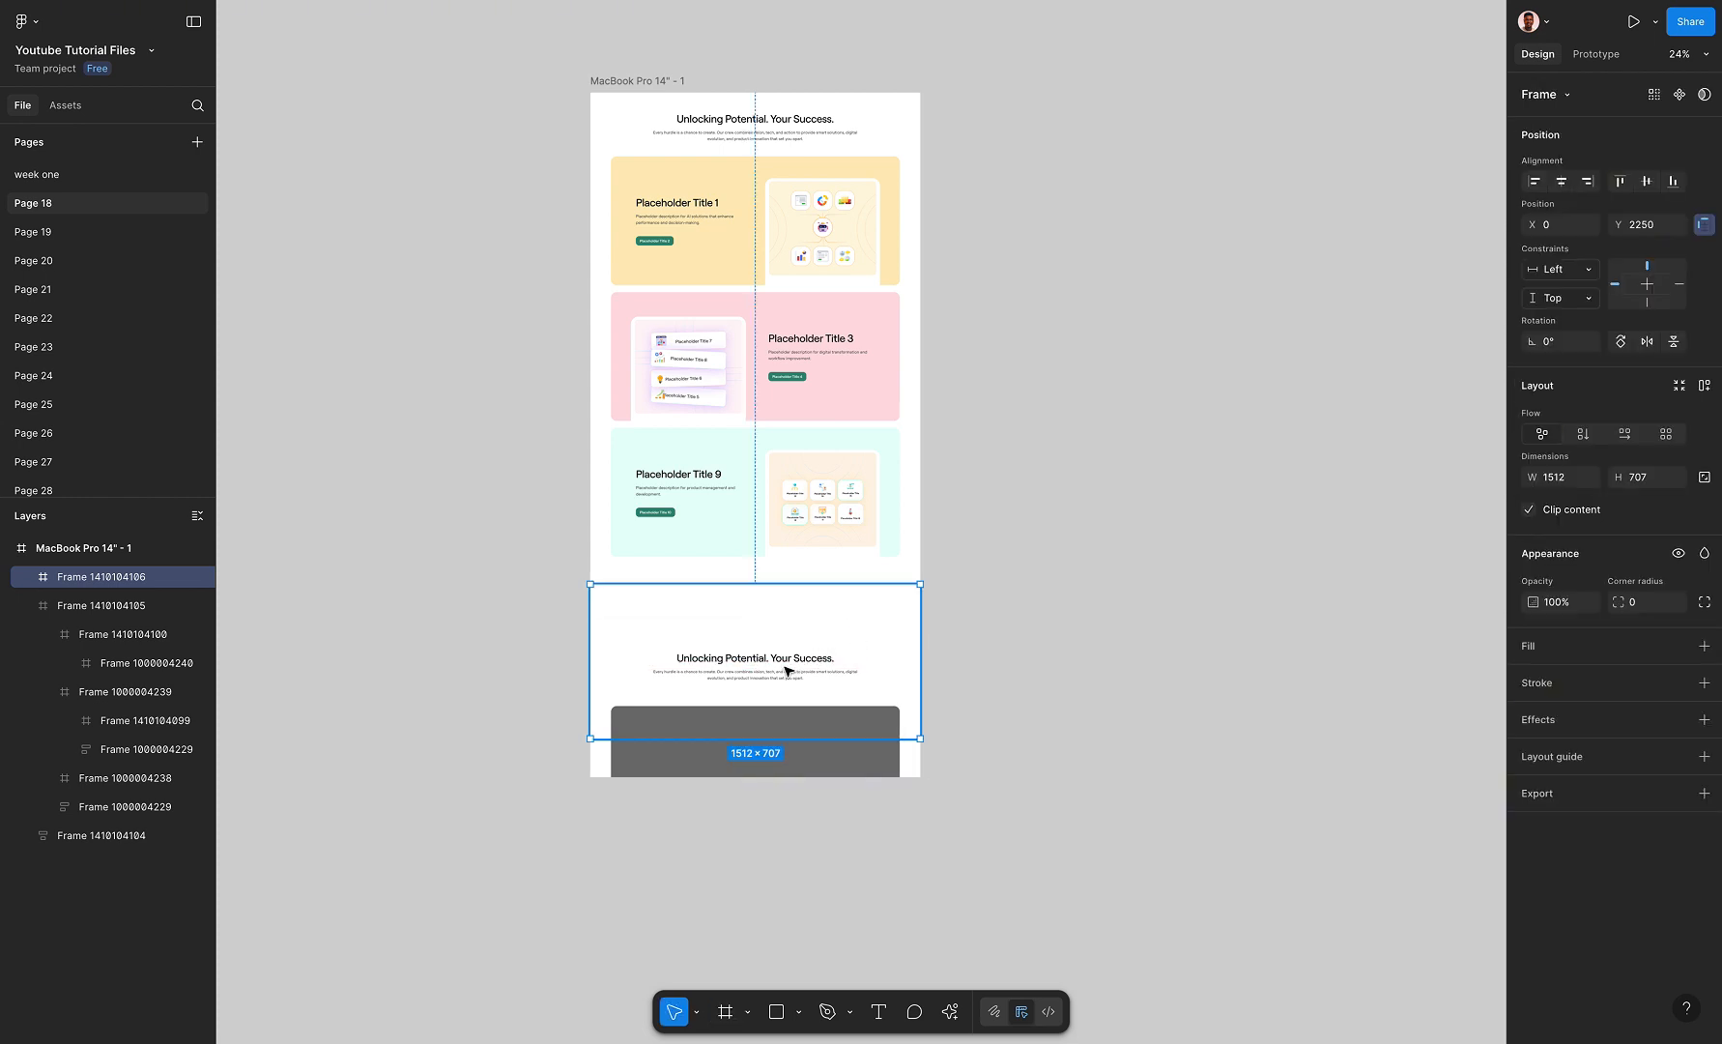
{"action": "right_click", "coordinate": [830, 616]}
{"action": "left_click", "coordinate": [875, 605]}
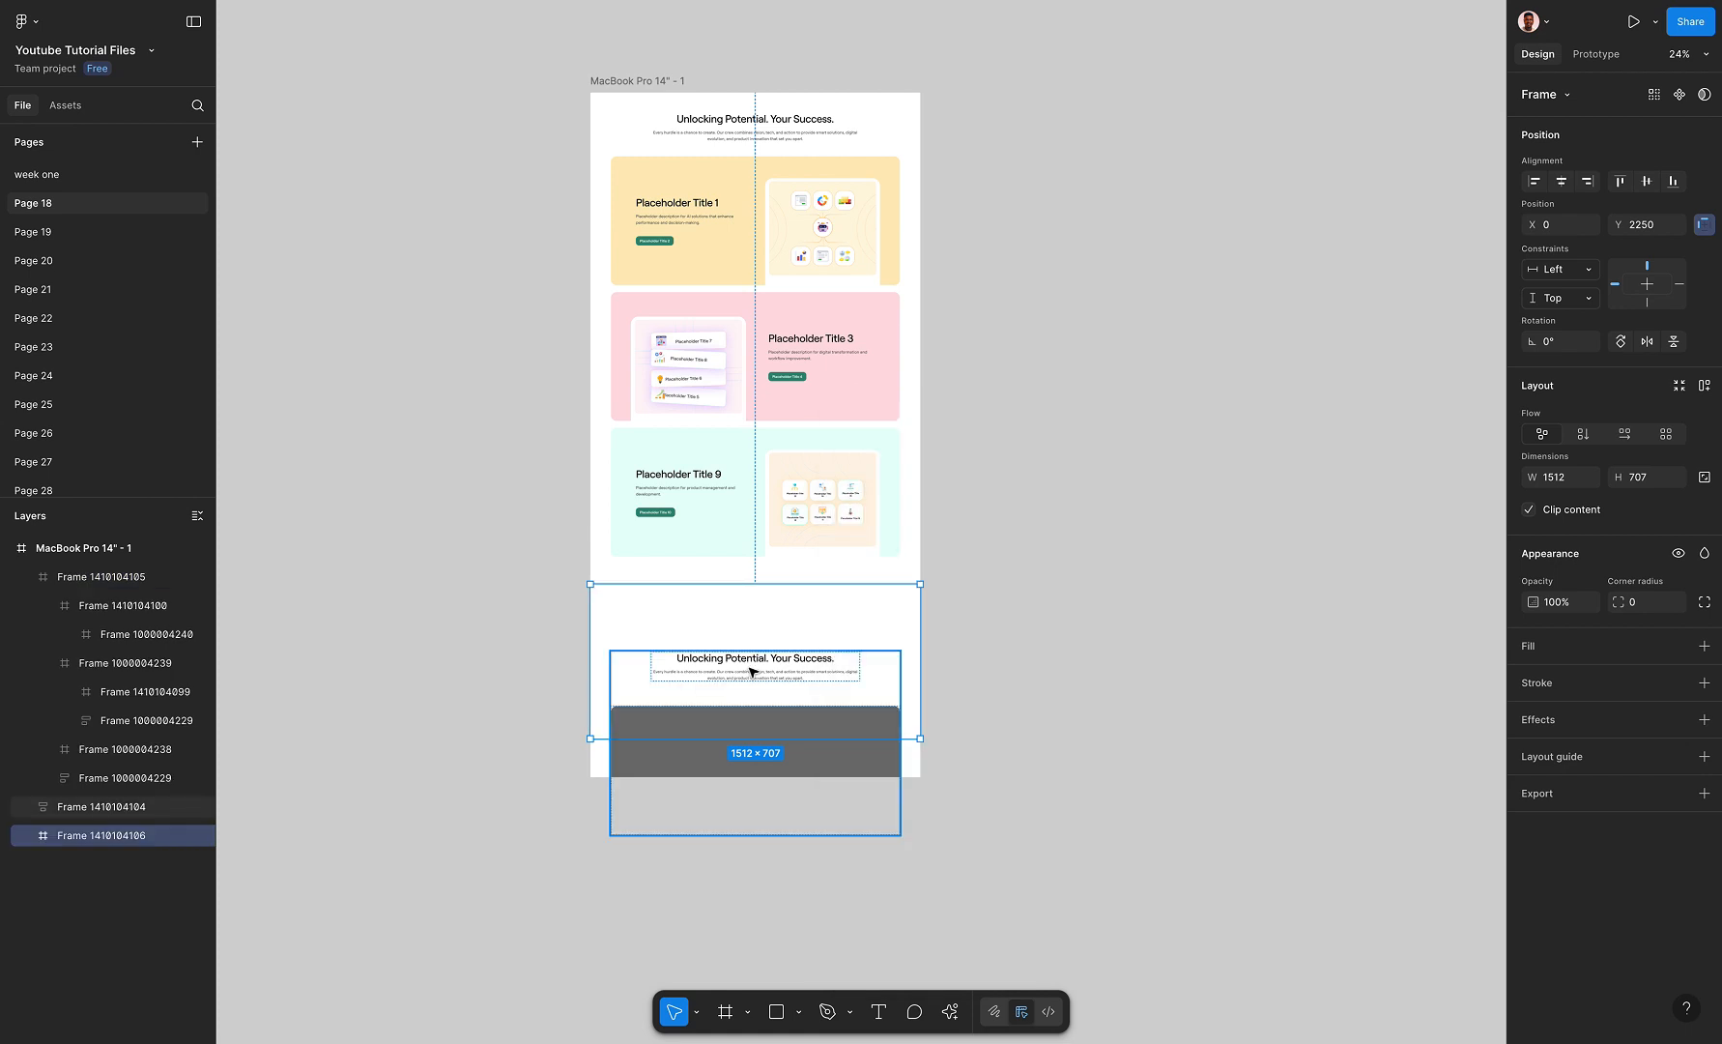
Cut the heading and grey card group and paste it into the new 1512 × 707 frame
{"action": "left_click", "coordinate": [774, 686]}
{"action": "key", "text": "Delete"}
{"action": "left_click", "coordinate": [808, 622]}
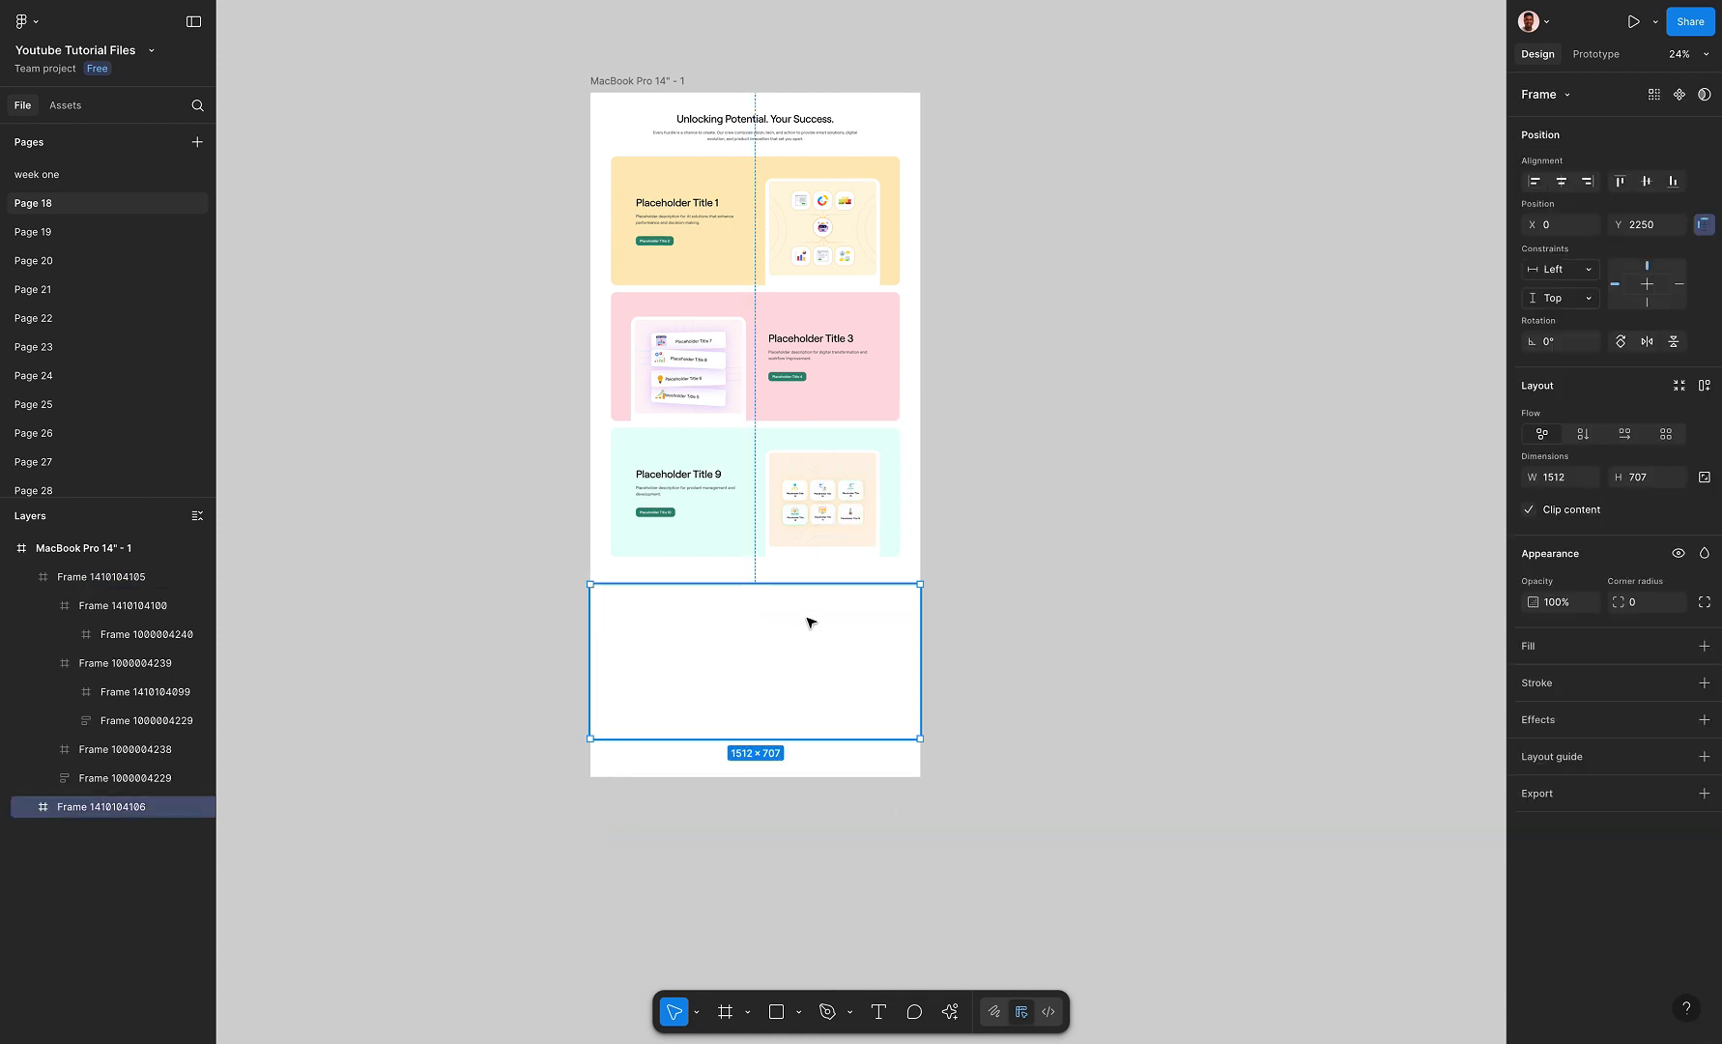
{"action": "key", "text": "ctrl+z"}
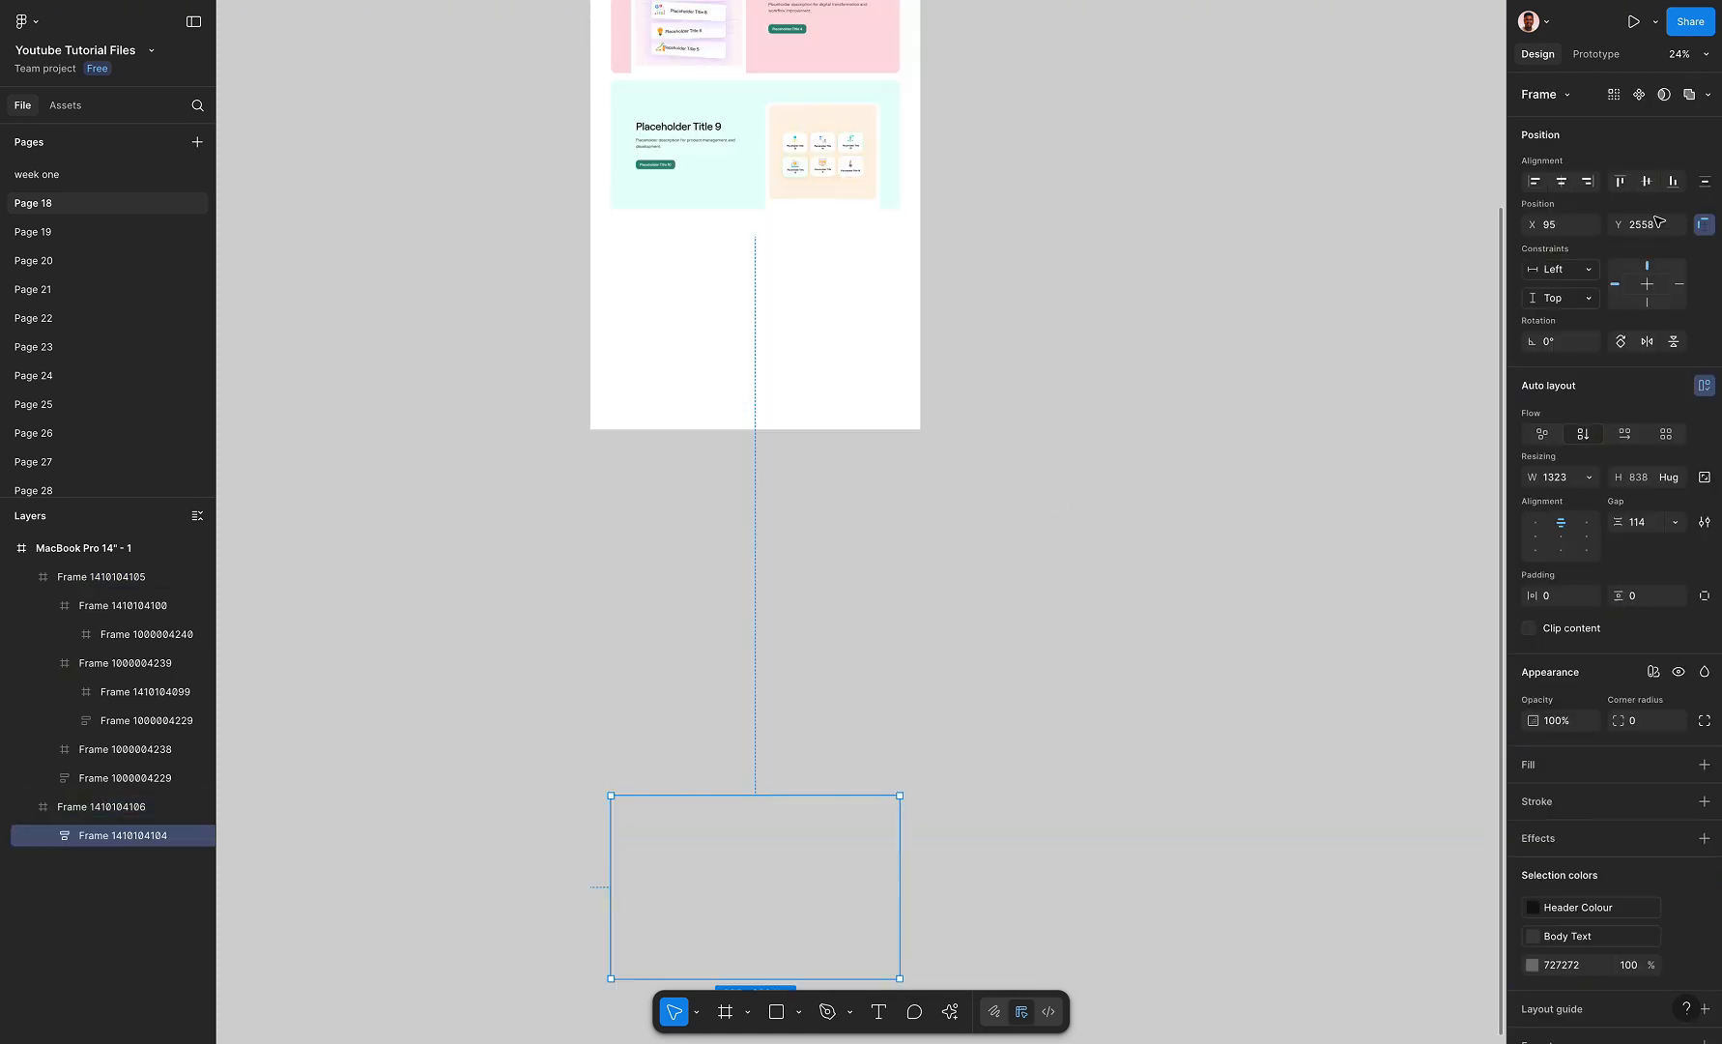
Vertically centre the heading and grey card group in the lower frame, and extend the frame's top edge to a height of 815
{"action": "left_click", "coordinate": [1647, 181]}
{"action": "scroll", "coordinate": [765, 254], "scroll_direction": "up", "scroll_amount": 3}
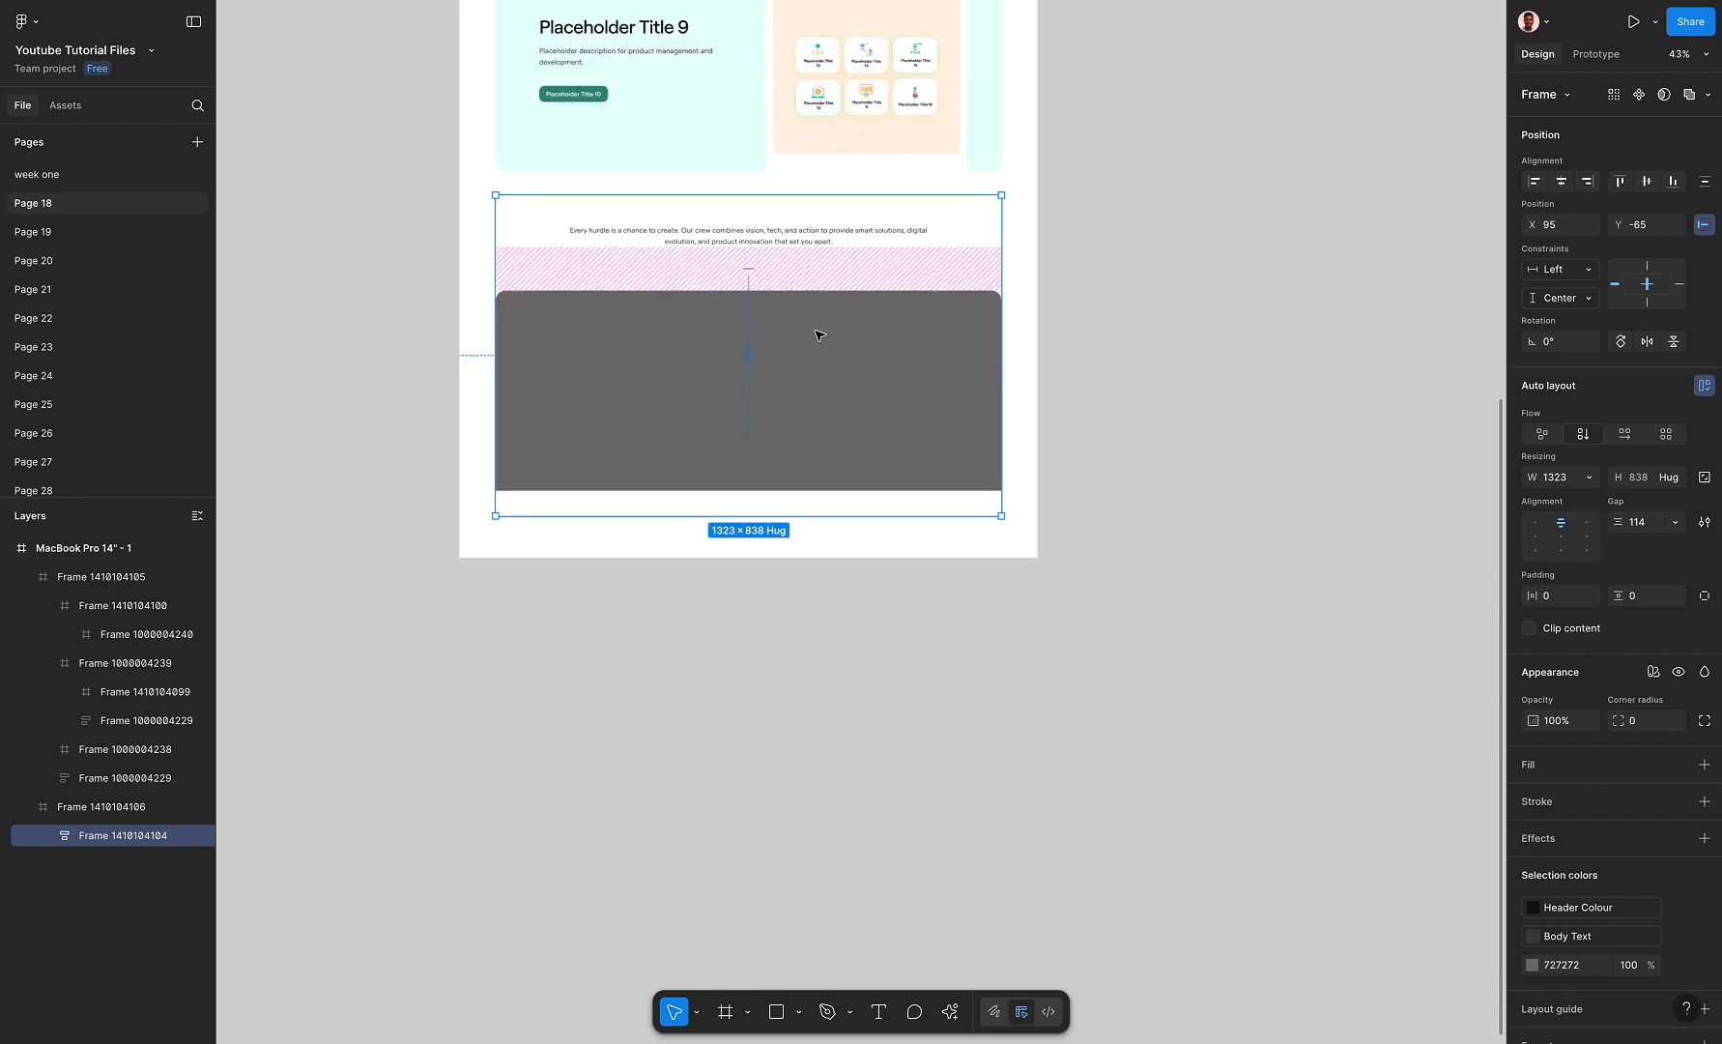
{"action": "key", "text": "Escape"}
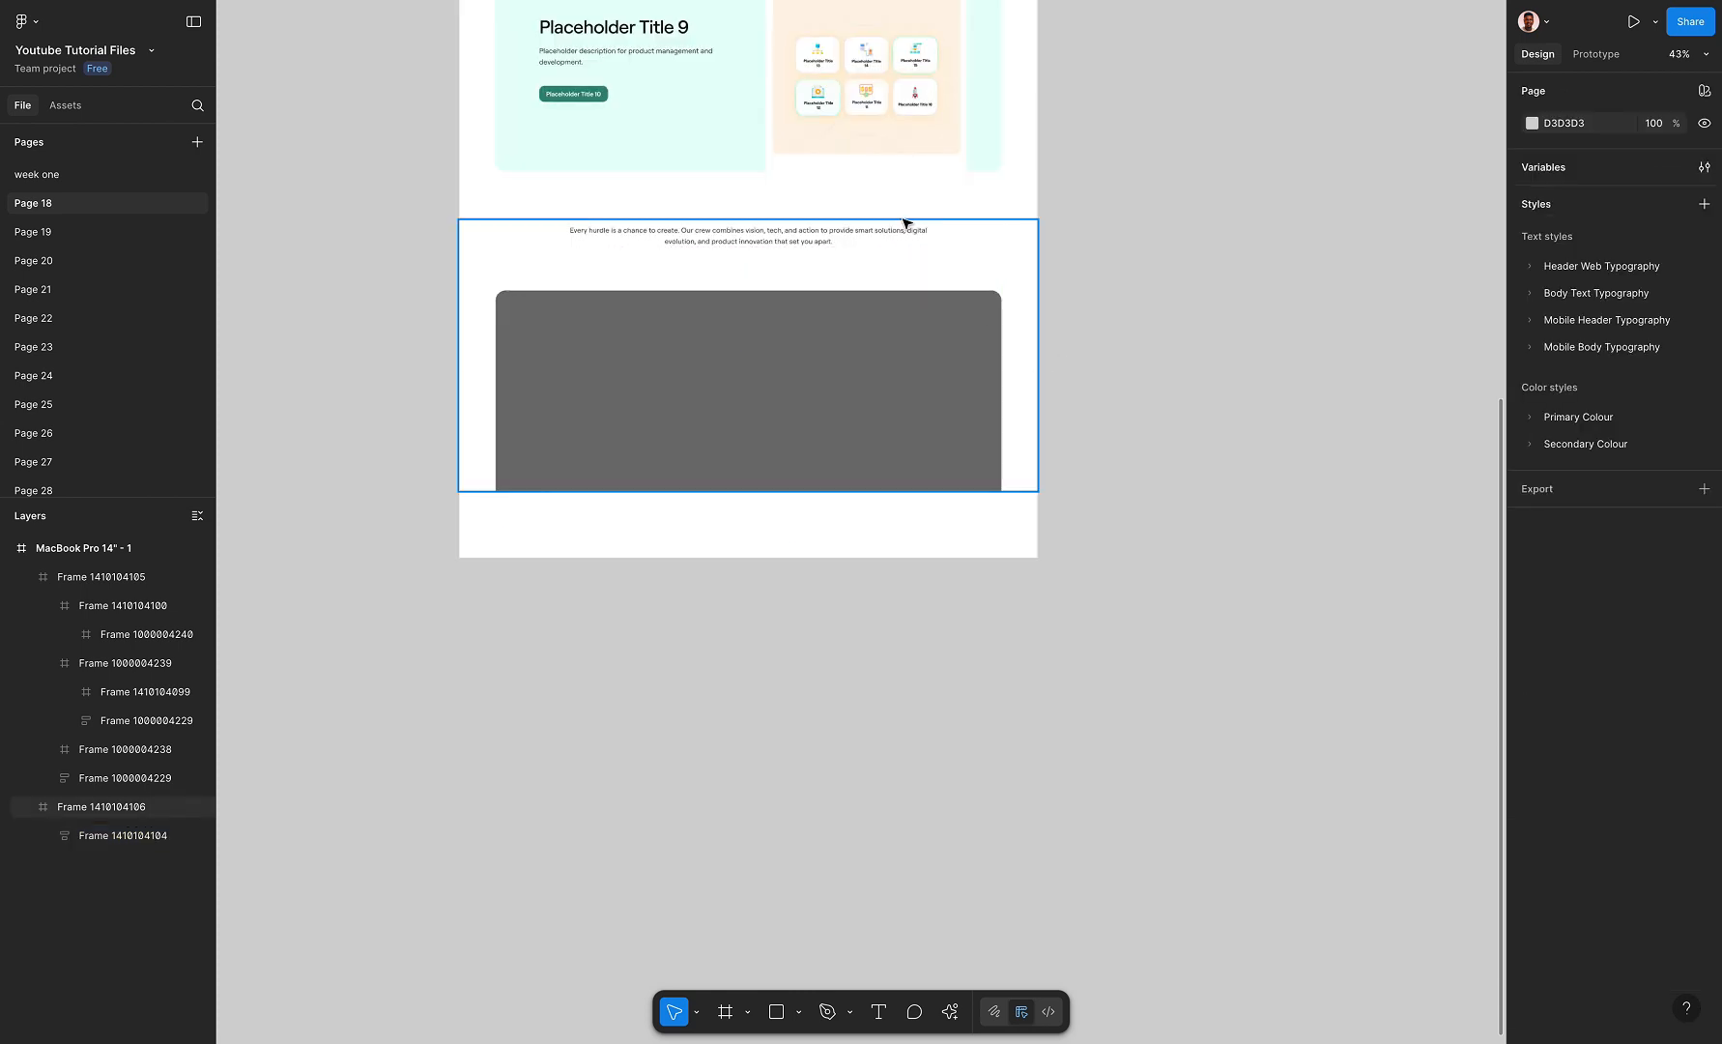
{"action": "left_click", "coordinate": [903, 223]}
{"action": "left_click_drag", "start_coordinate": [903, 219], "coordinate": [971, 227]}
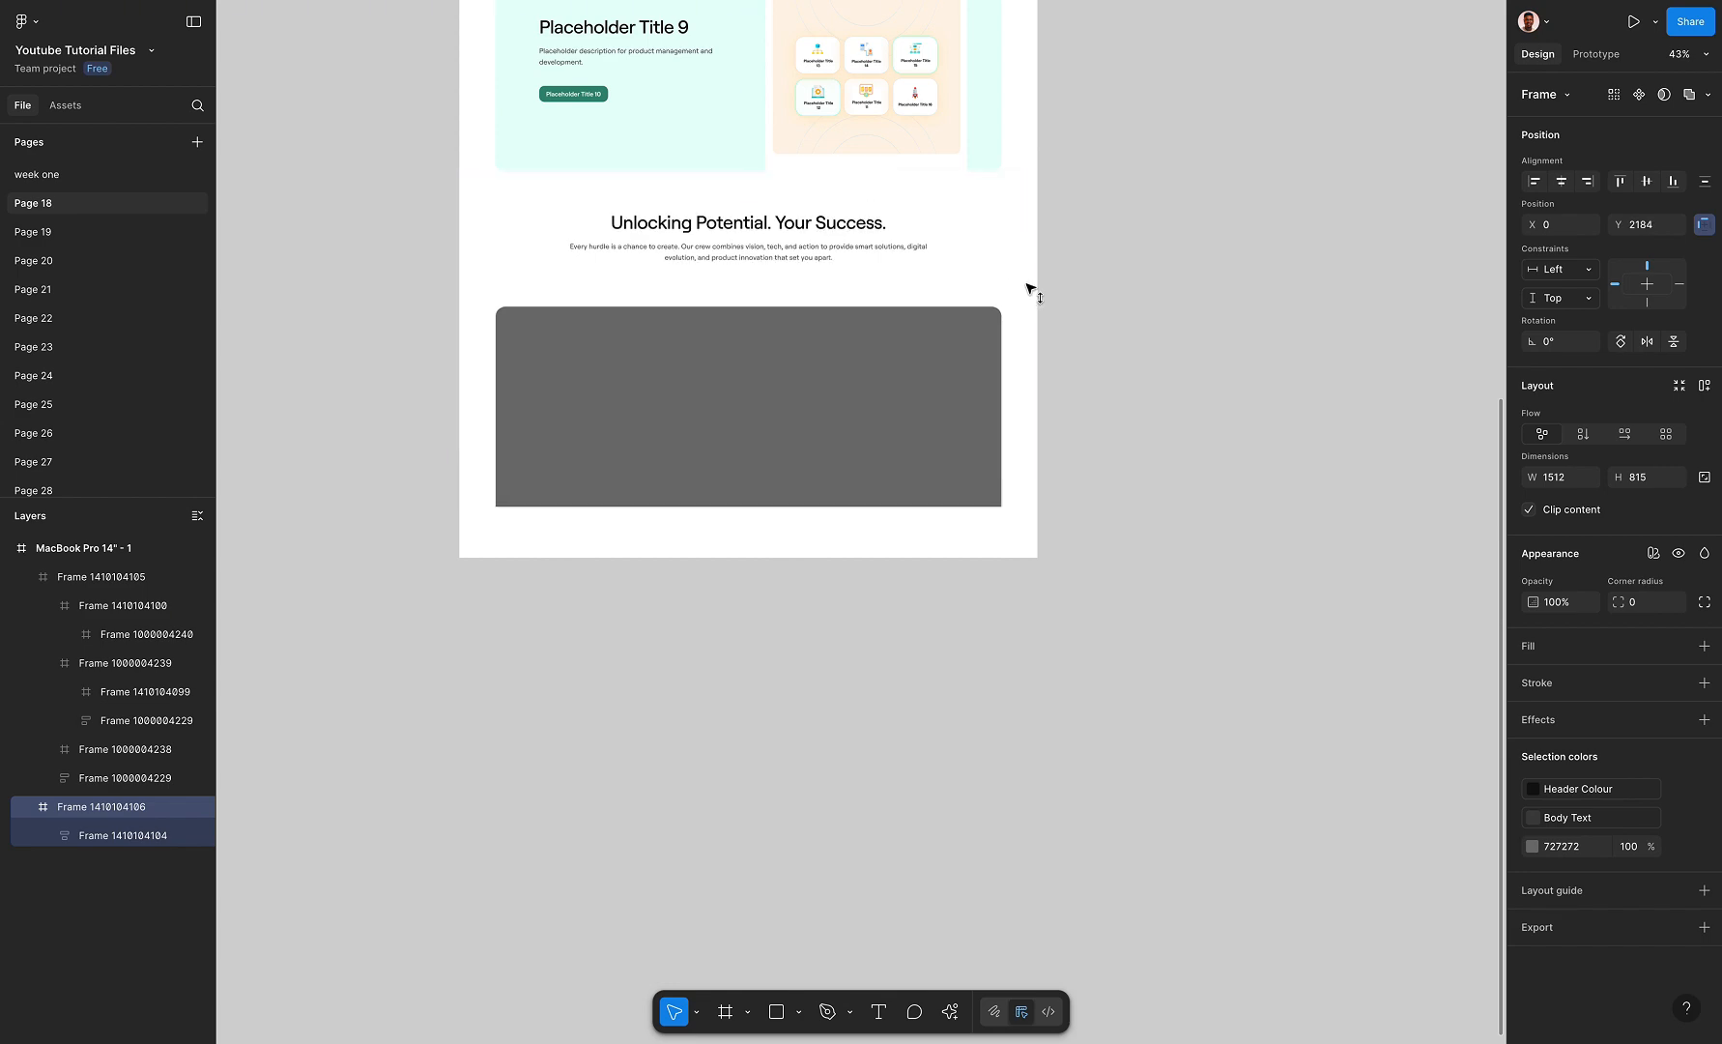
Check the scroll position setting of the yellow Placeholder Title 1 card in its prototype properties
{"action": "scroll", "coordinate": [1030, 290], "scroll_direction": "up", "scroll_amount": 10}
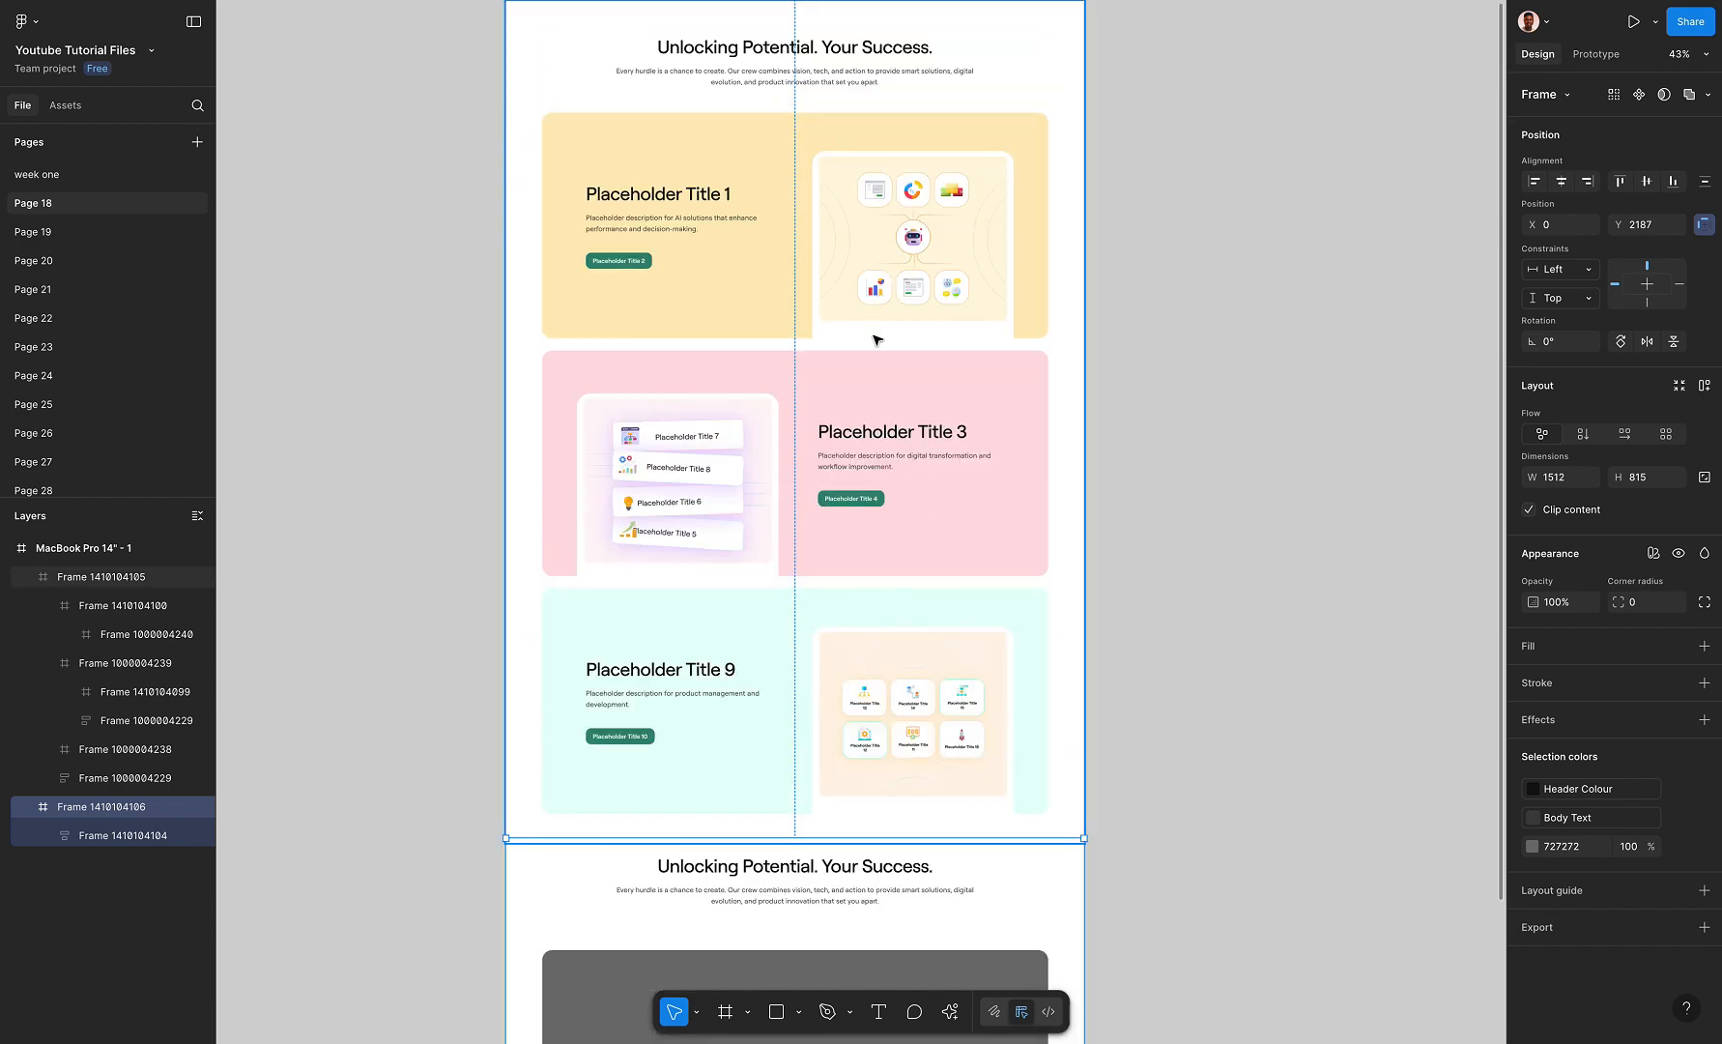
{"action": "left_click", "coordinate": [879, 343]}
{"action": "left_click", "coordinate": [867, 269]}
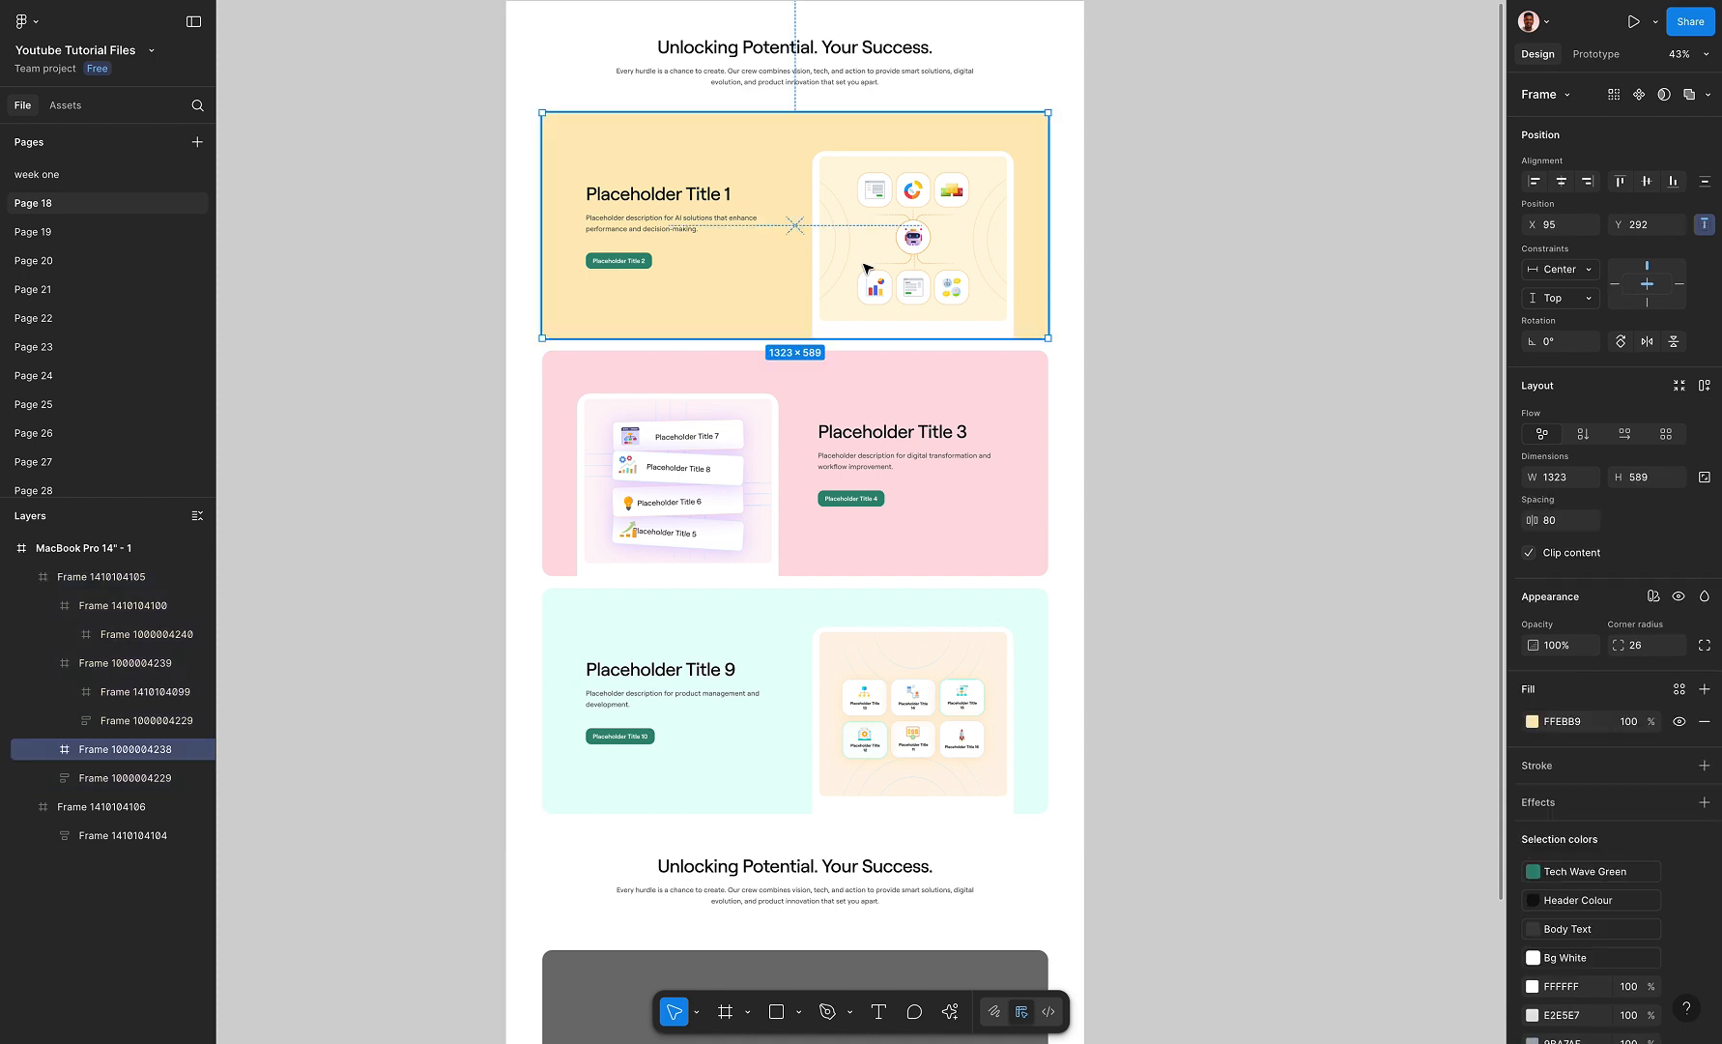
{"action": "left_click", "coordinate": [1600, 54]}
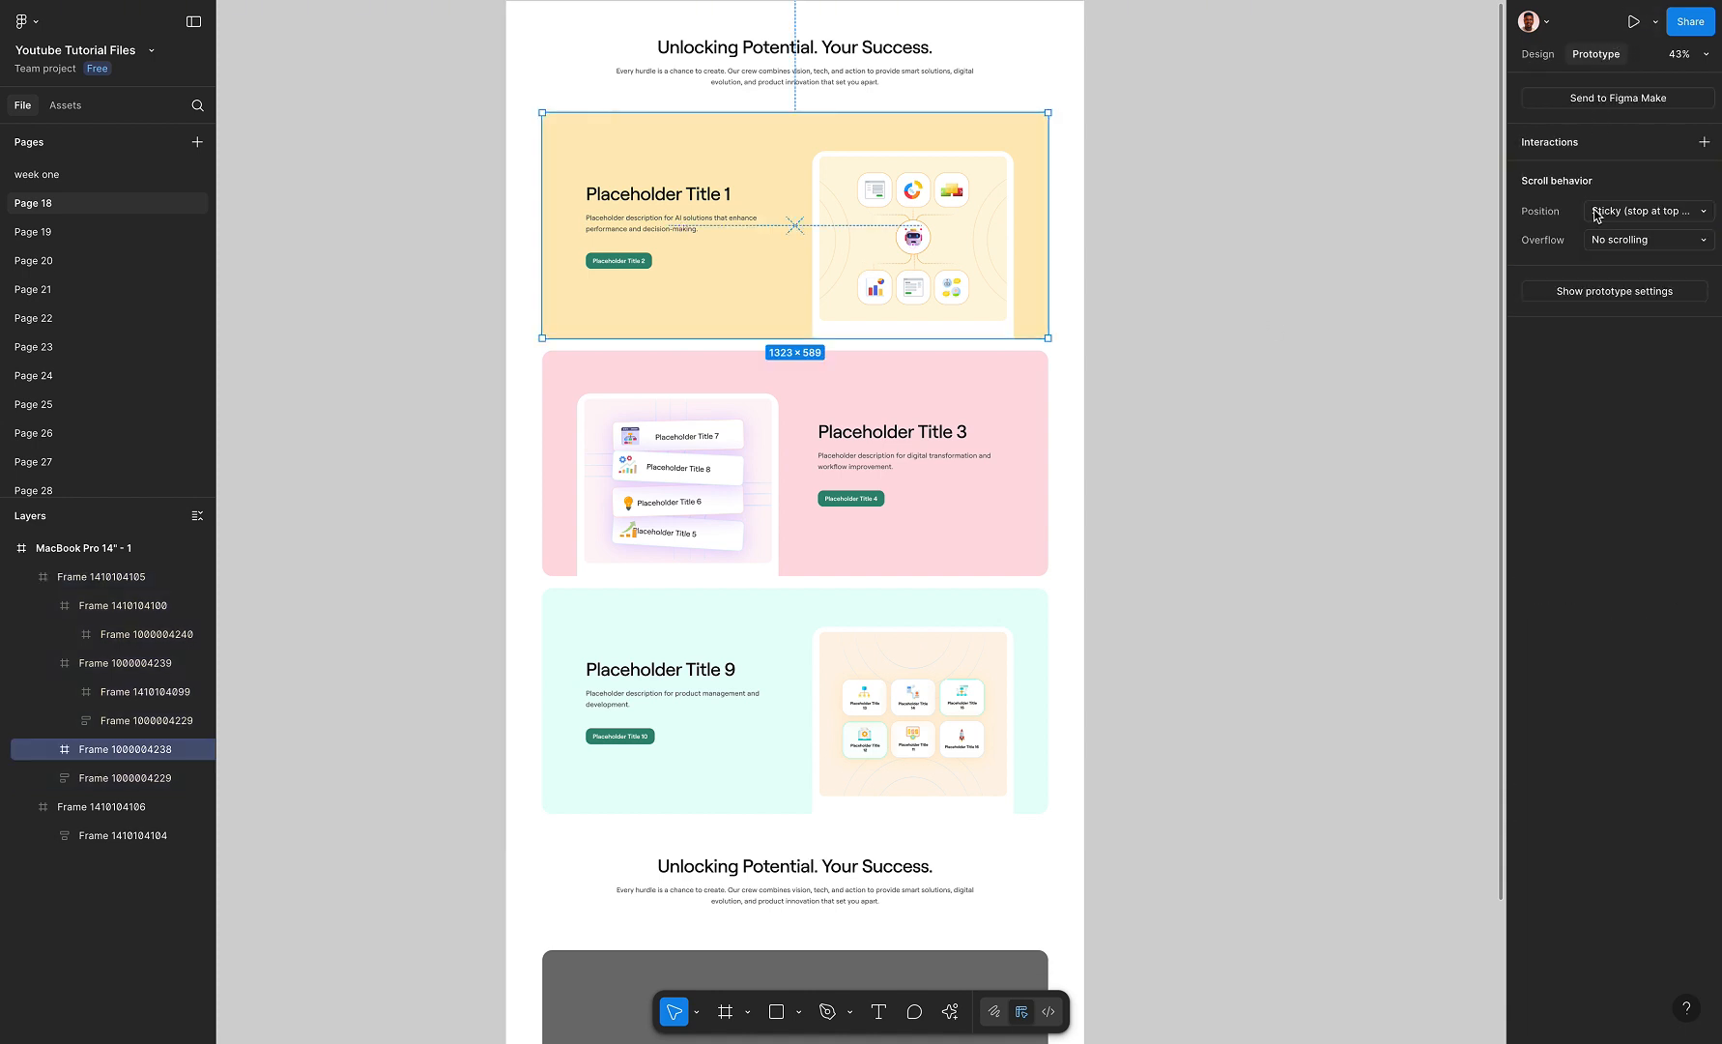
{"action": "left_click", "coordinate": [1197, 281]}
Preview the prototype and scroll through it to check how the cards stack and the following section scrolls
{"action": "scroll", "coordinate": [1353, 193], "scroll_direction": "up", "scroll_amount": 2}
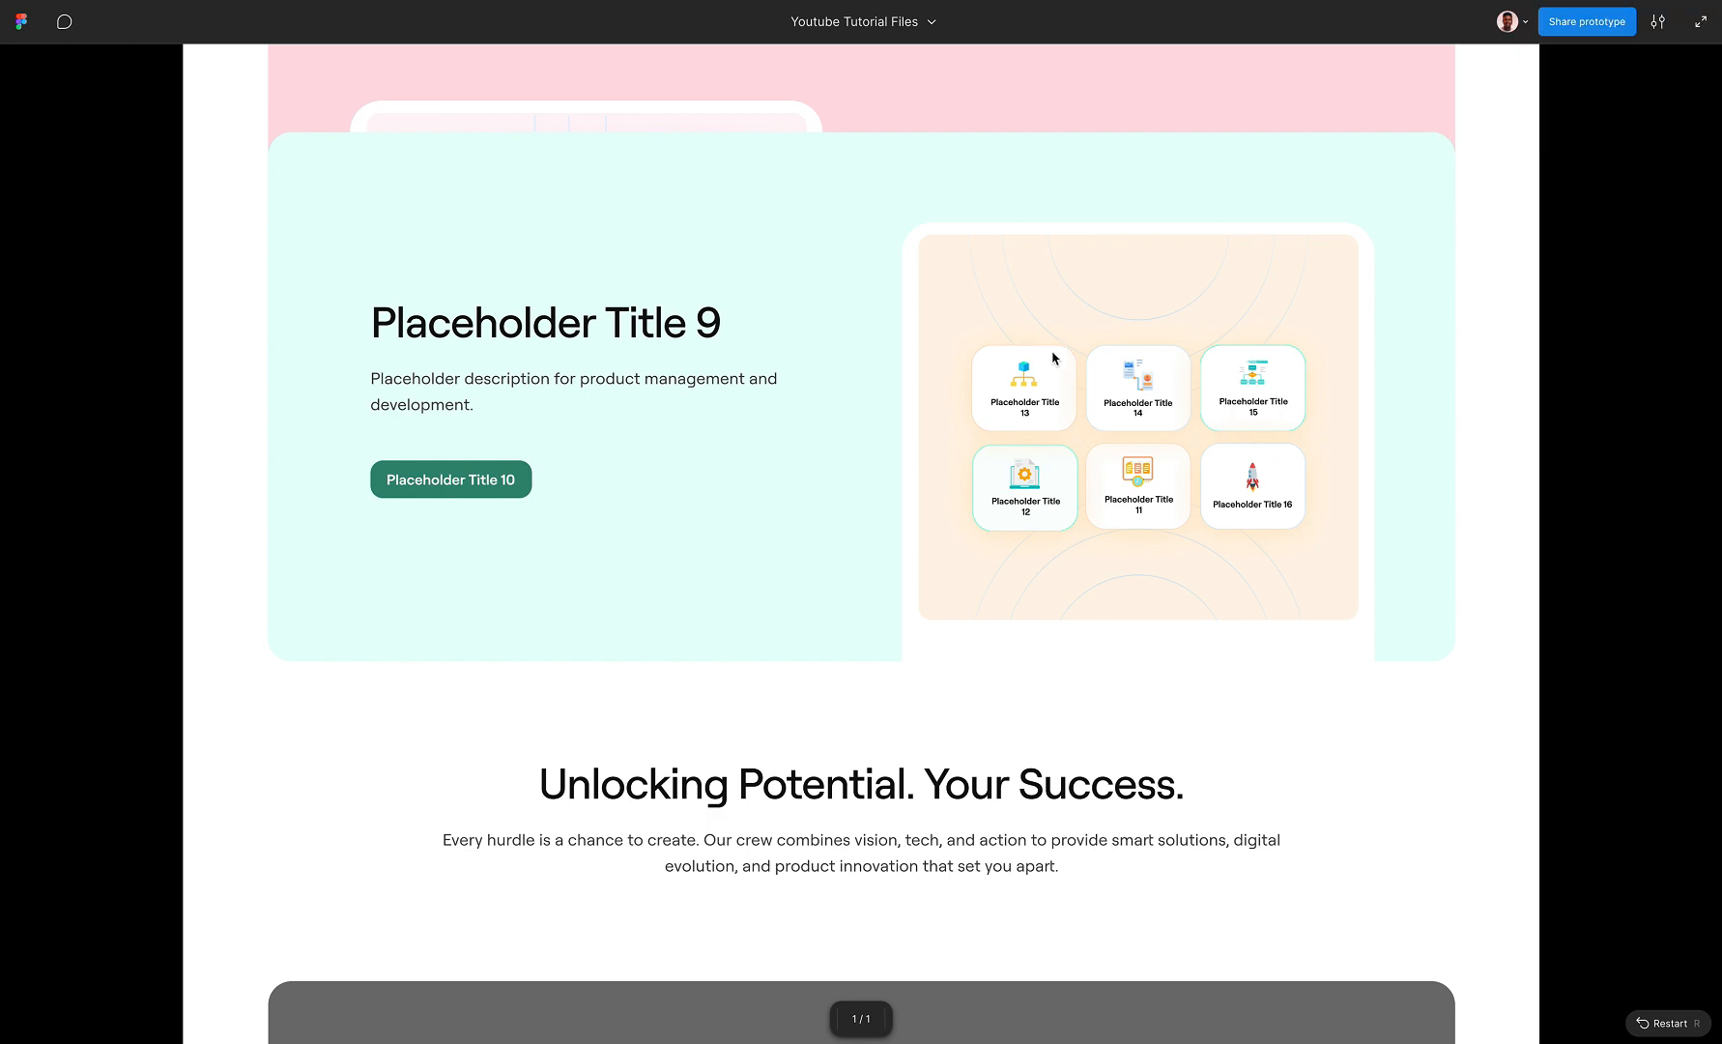
{"action": "scroll", "coordinate": [943, 501], "scroll_direction": "up", "scroll_amount": 13}
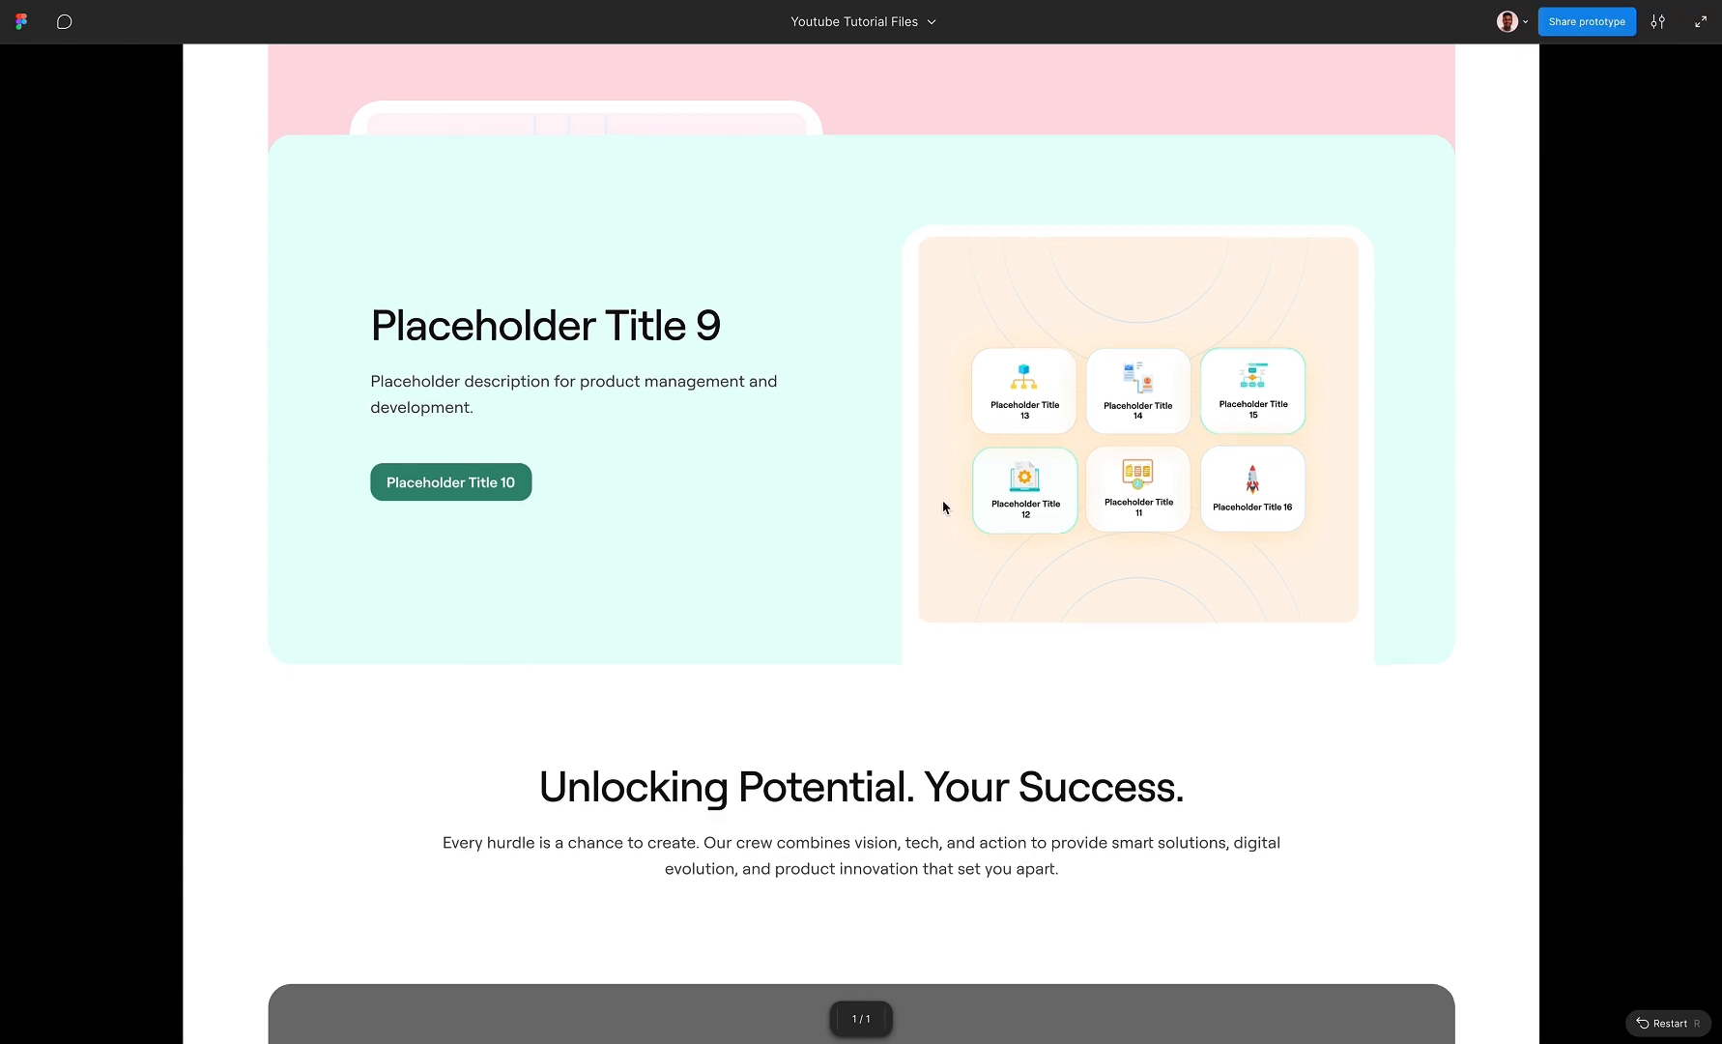
{"action": "scroll", "coordinate": [943, 506], "scroll_direction": "down", "scroll_amount": 12}
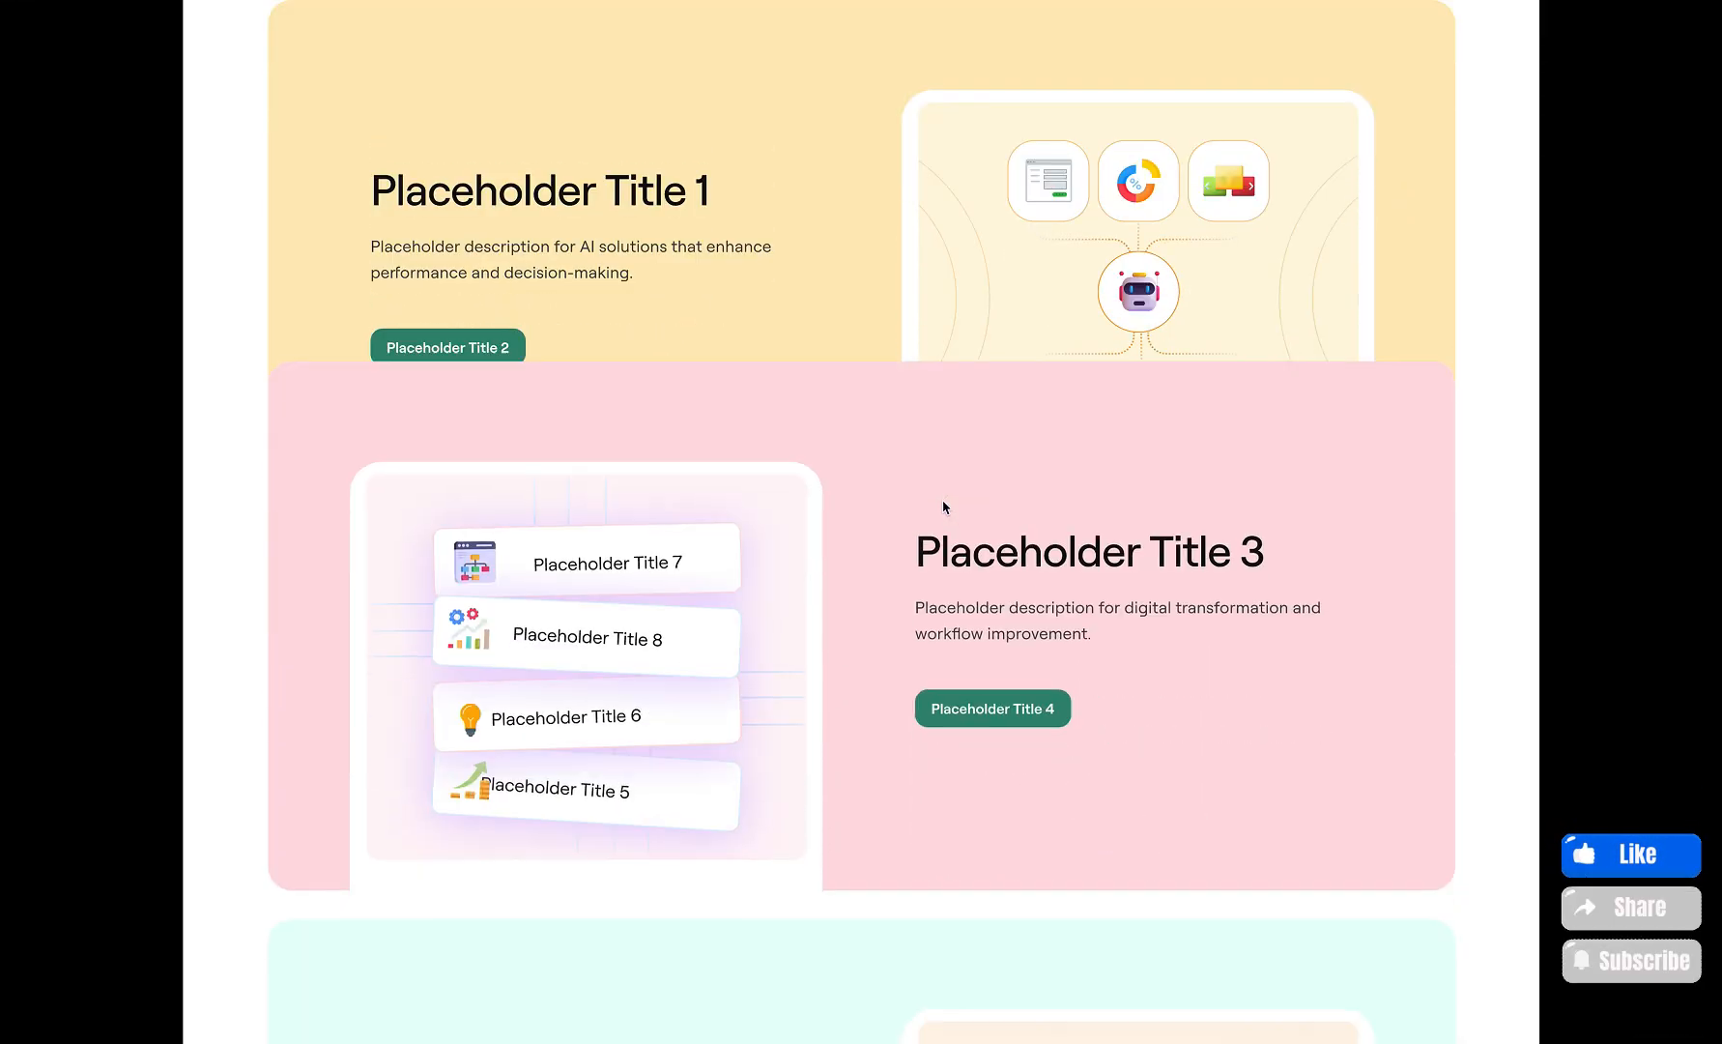
{"action": "scroll", "coordinate": [943, 506], "scroll_direction": "down", "scroll_amount": 5}
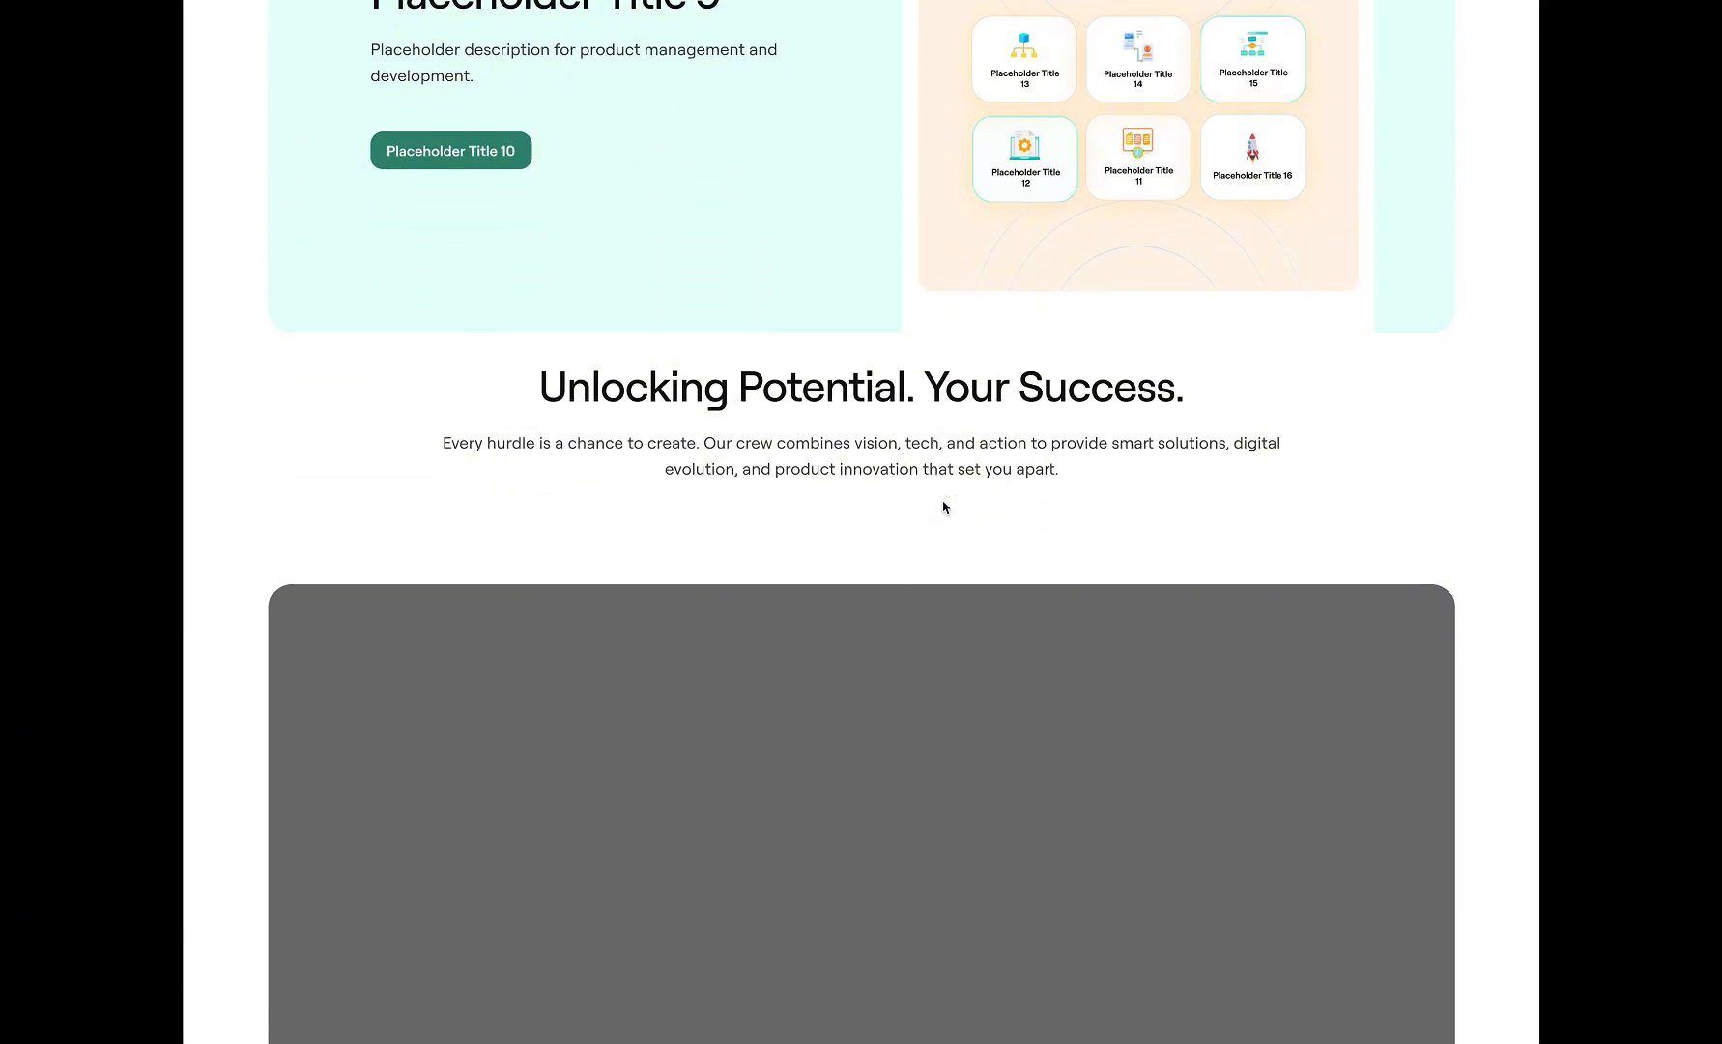
{"action": "scroll", "coordinate": [944, 506], "scroll_direction": "up", "scroll_amount": 15}
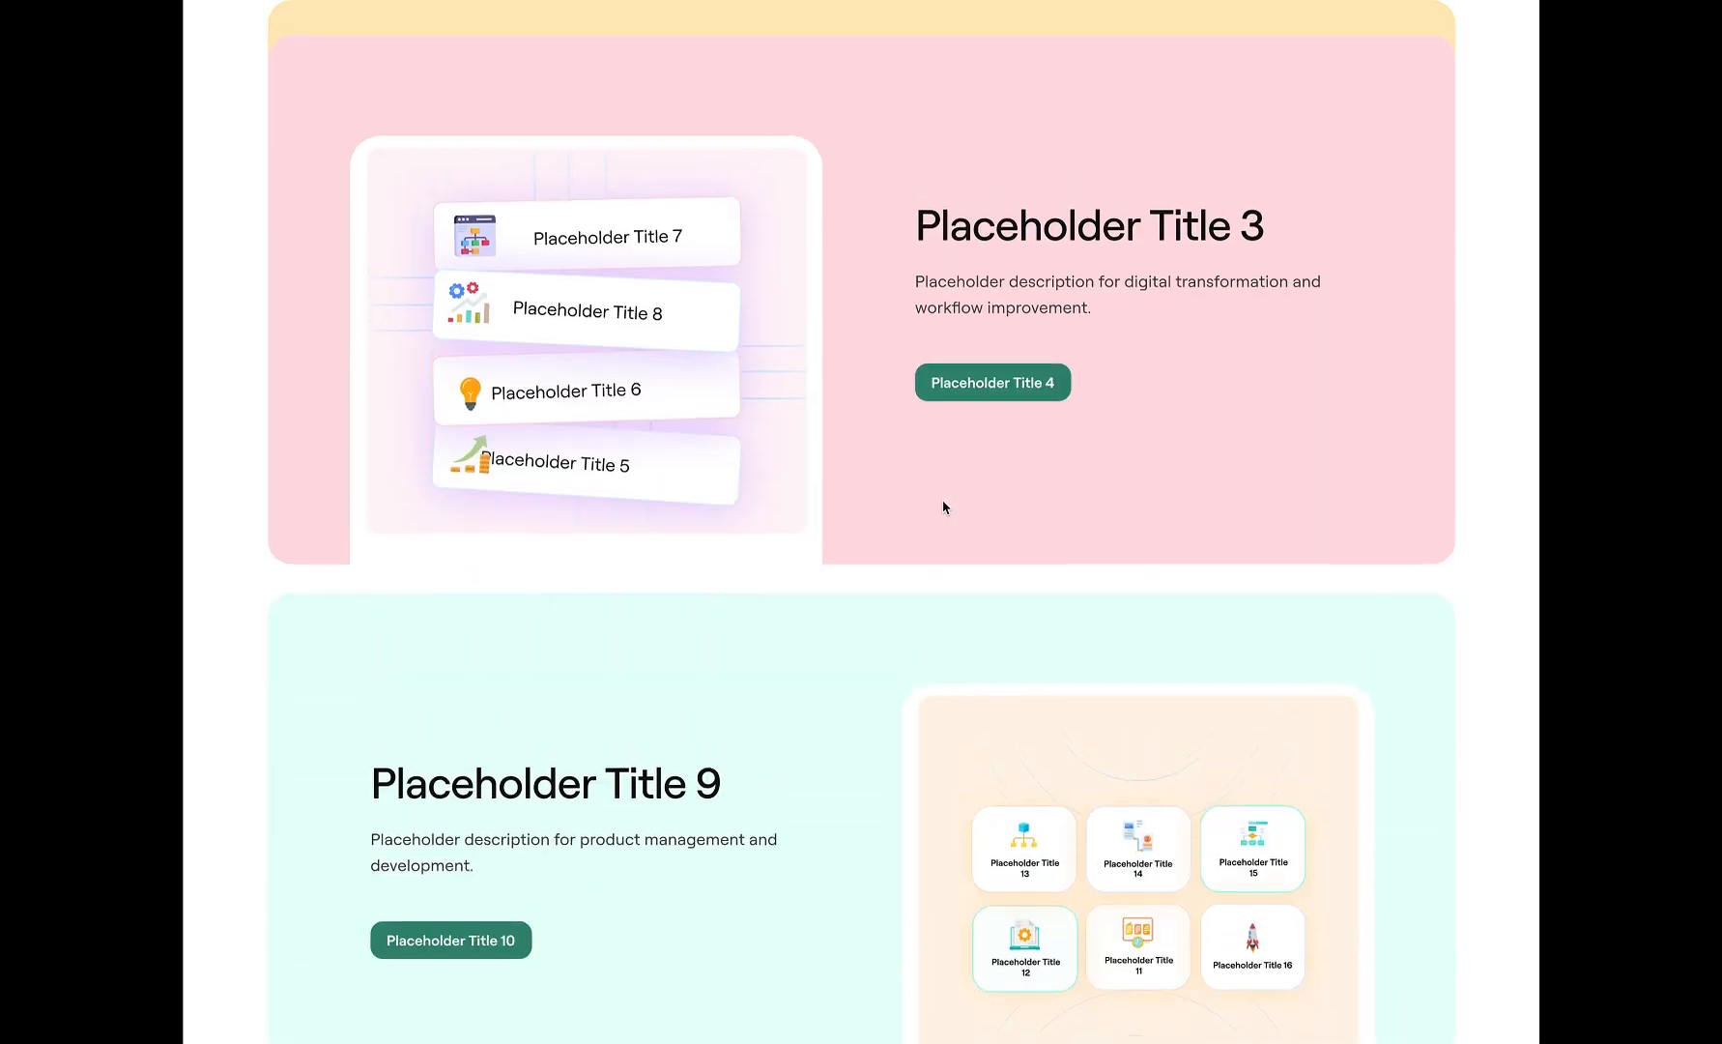
{"action": "scroll", "coordinate": [943, 505], "scroll_direction": "up", "scroll_amount": 3}
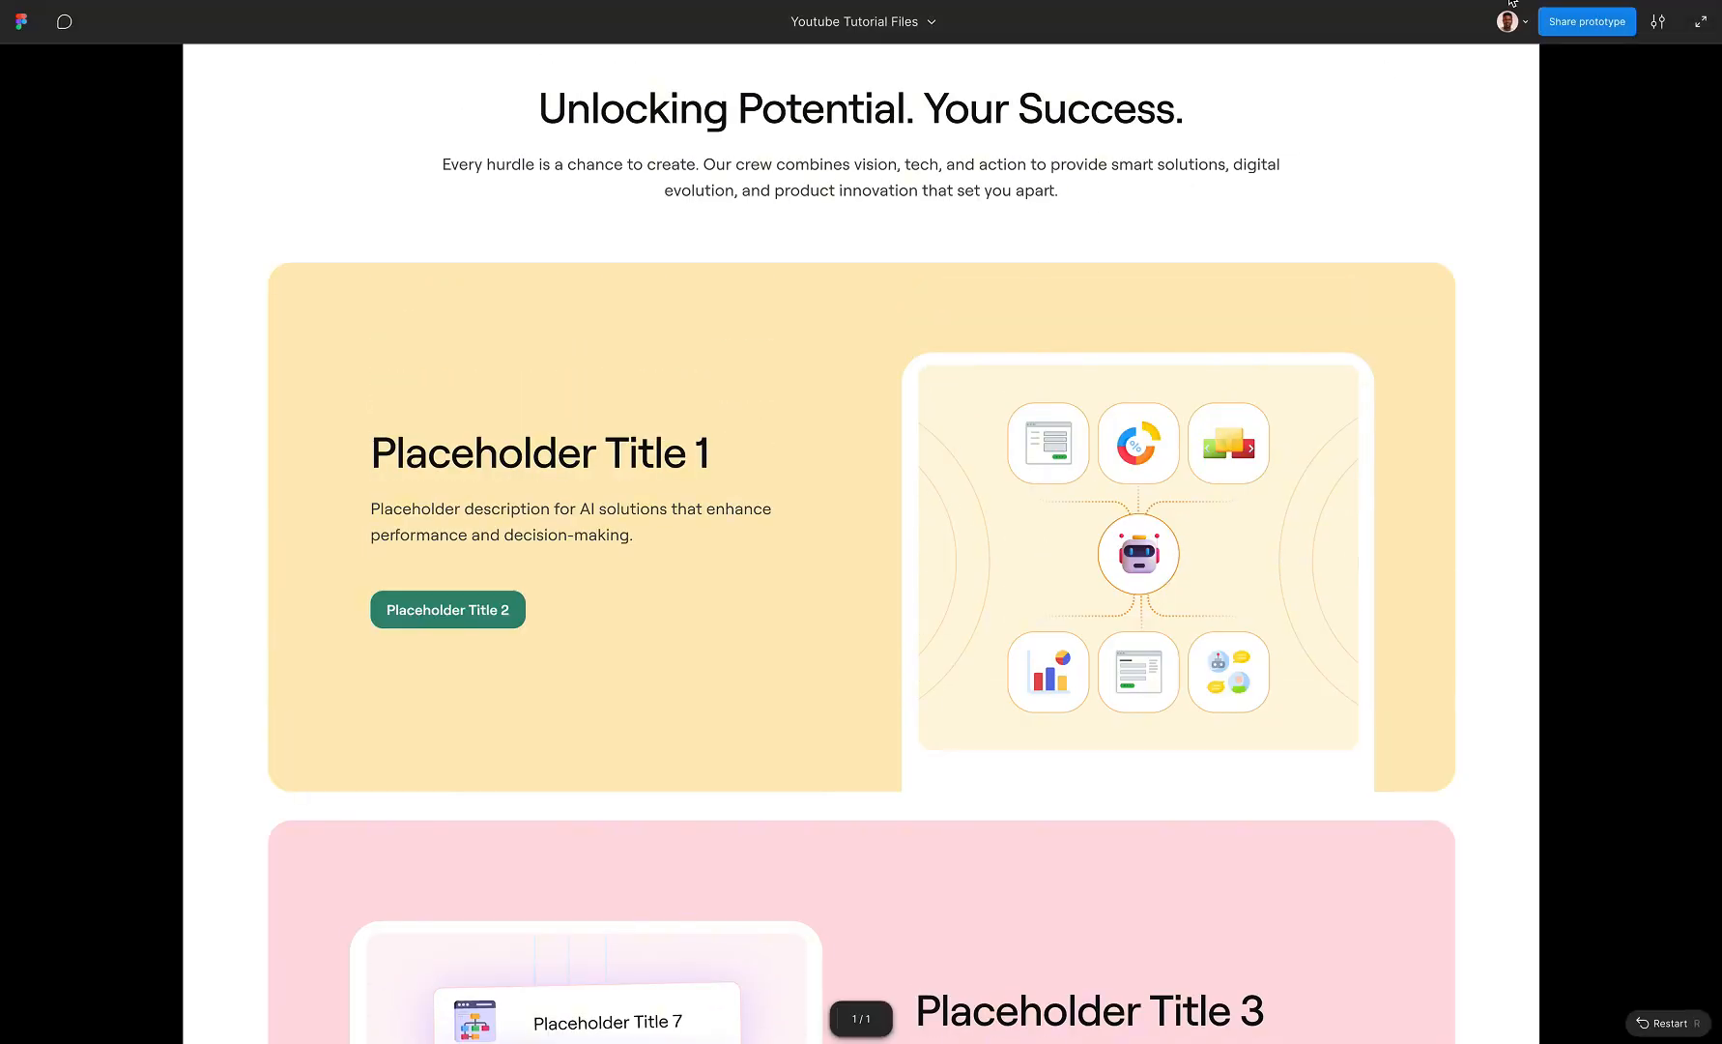
Return to the design file and nudge the lower heading and grey card frame down, adding space below the three-card section
{"action": "key", "text": "ctrl+Tab"}
{"action": "scroll", "coordinate": [859, 520], "scroll_direction": "down", "scroll_amount": 8}
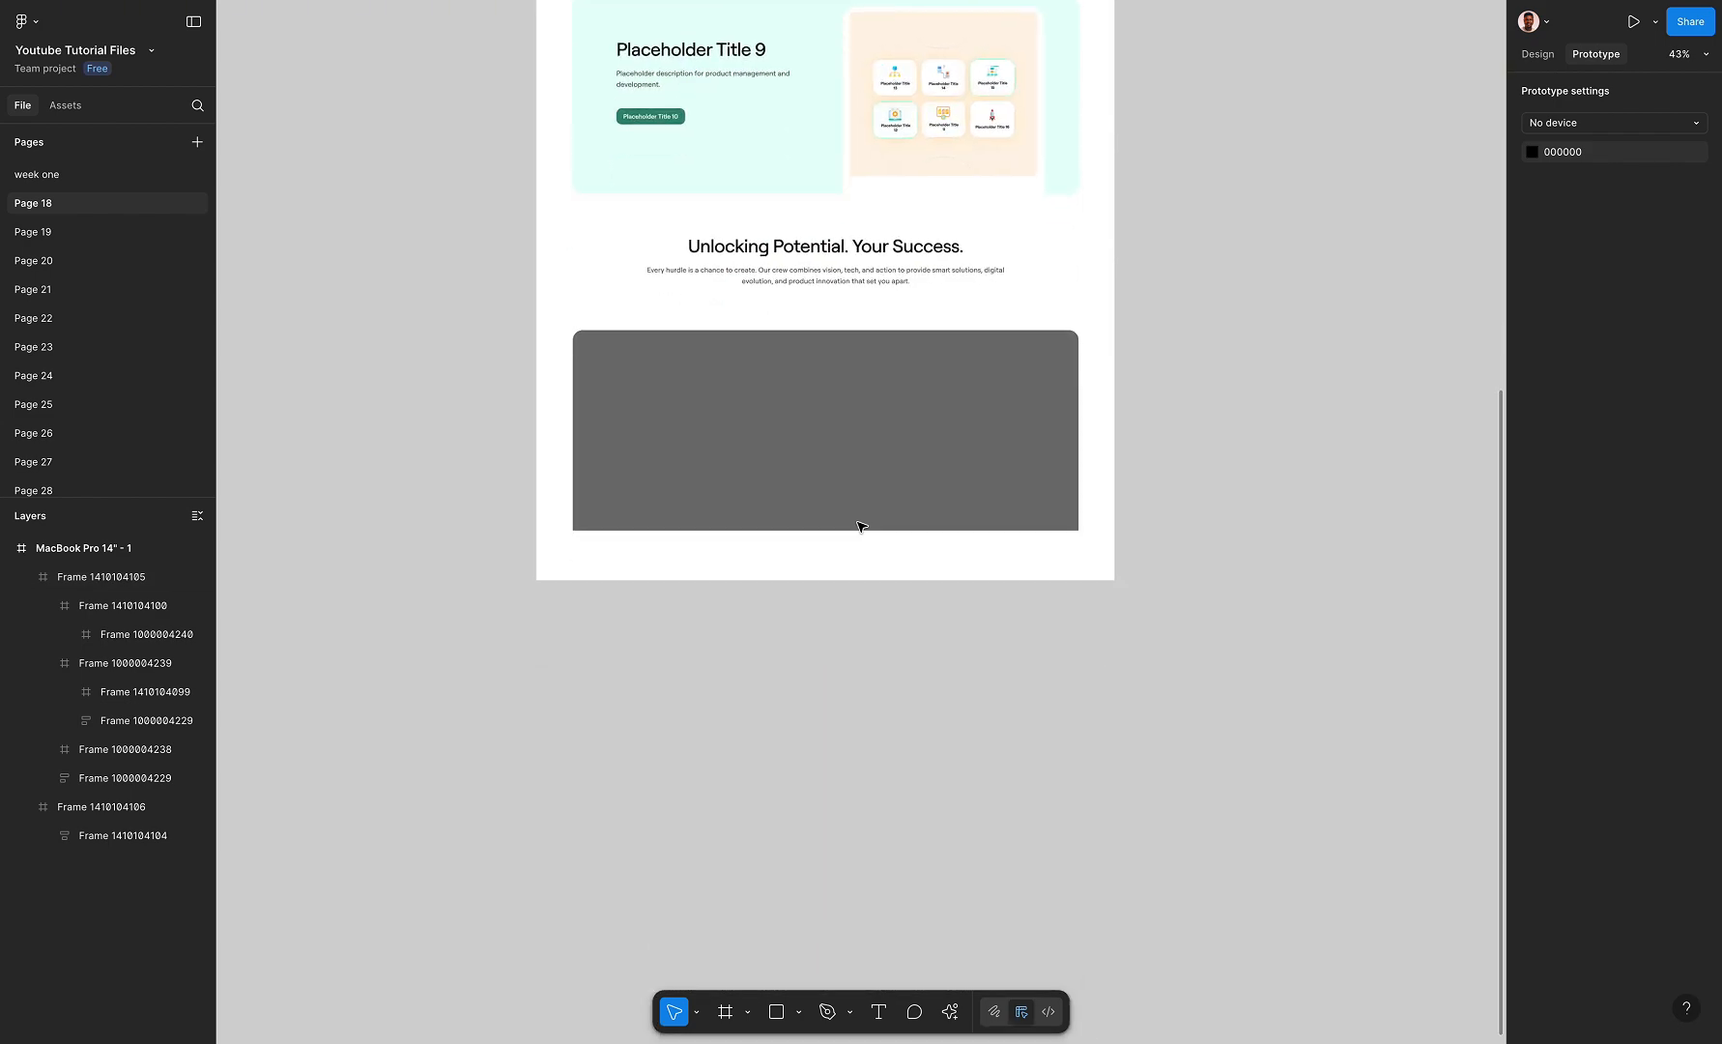
{"action": "left_click", "coordinate": [794, 358]}
{"action": "key", "text": "shift+Down"}
{"action": "key", "text": "shift+Down"}
{"action": "key", "text": "shift+Down"}
{"action": "key", "text": "shift+Down"}
{"action": "key", "text": "shift+Down"}
{"action": "key", "text": "shift+Down"}
{"action": "key", "text": "shift+Down"}
{"action": "key", "text": "shift+Down"}
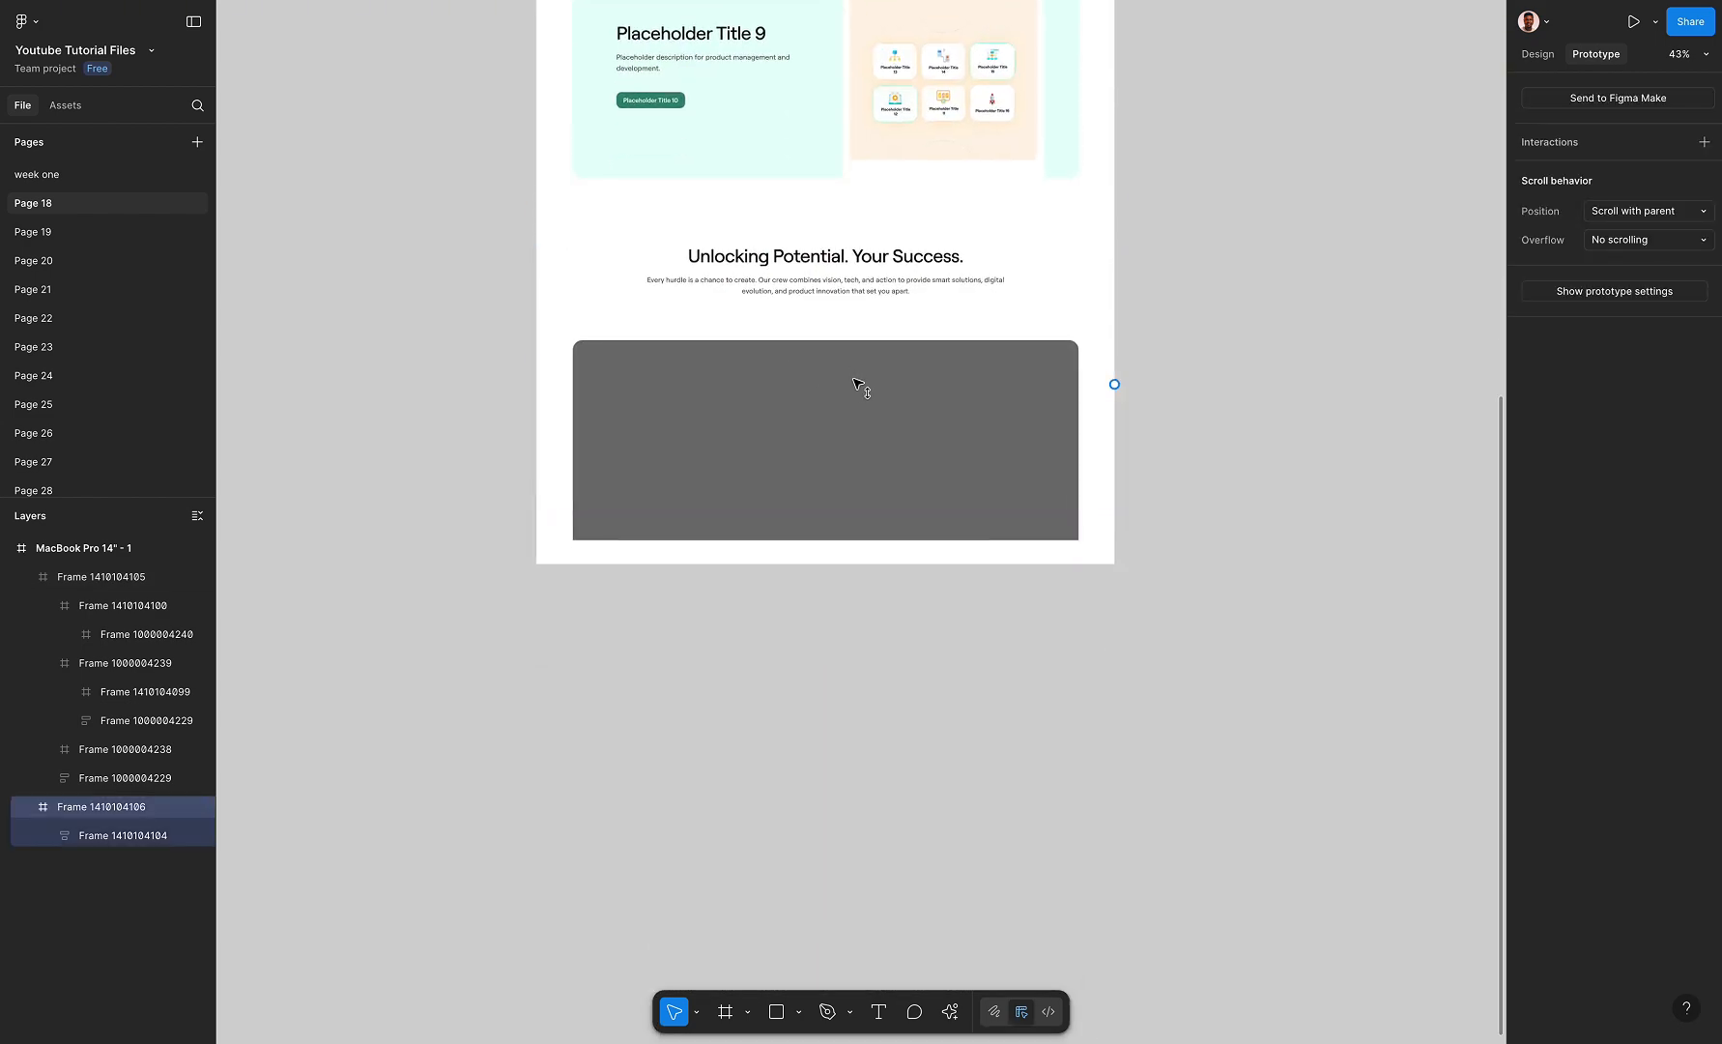
Examine the layout and spacing of the three-card section and the heading and grey card section below it
{"action": "scroll", "coordinate": [661, 410], "scroll_direction": "up", "scroll_amount": 2}
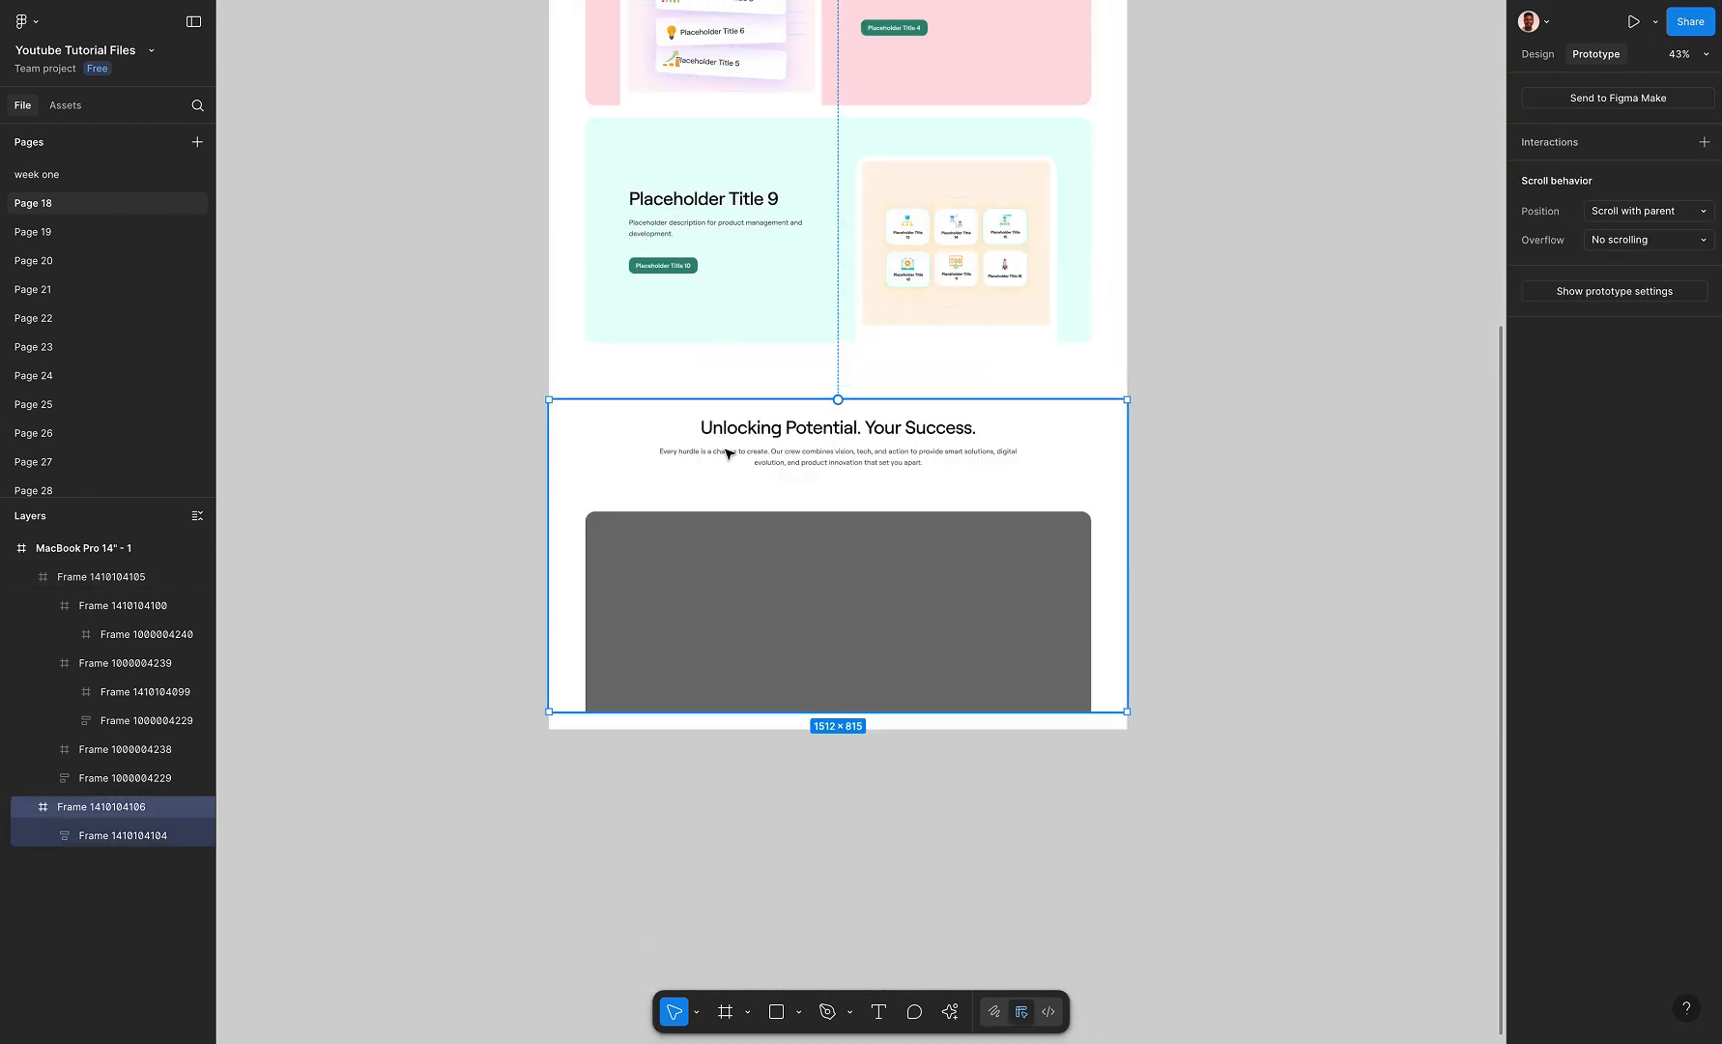
{"action": "scroll", "coordinate": [795, 366], "scroll_direction": "up", "scroll_amount": 4}
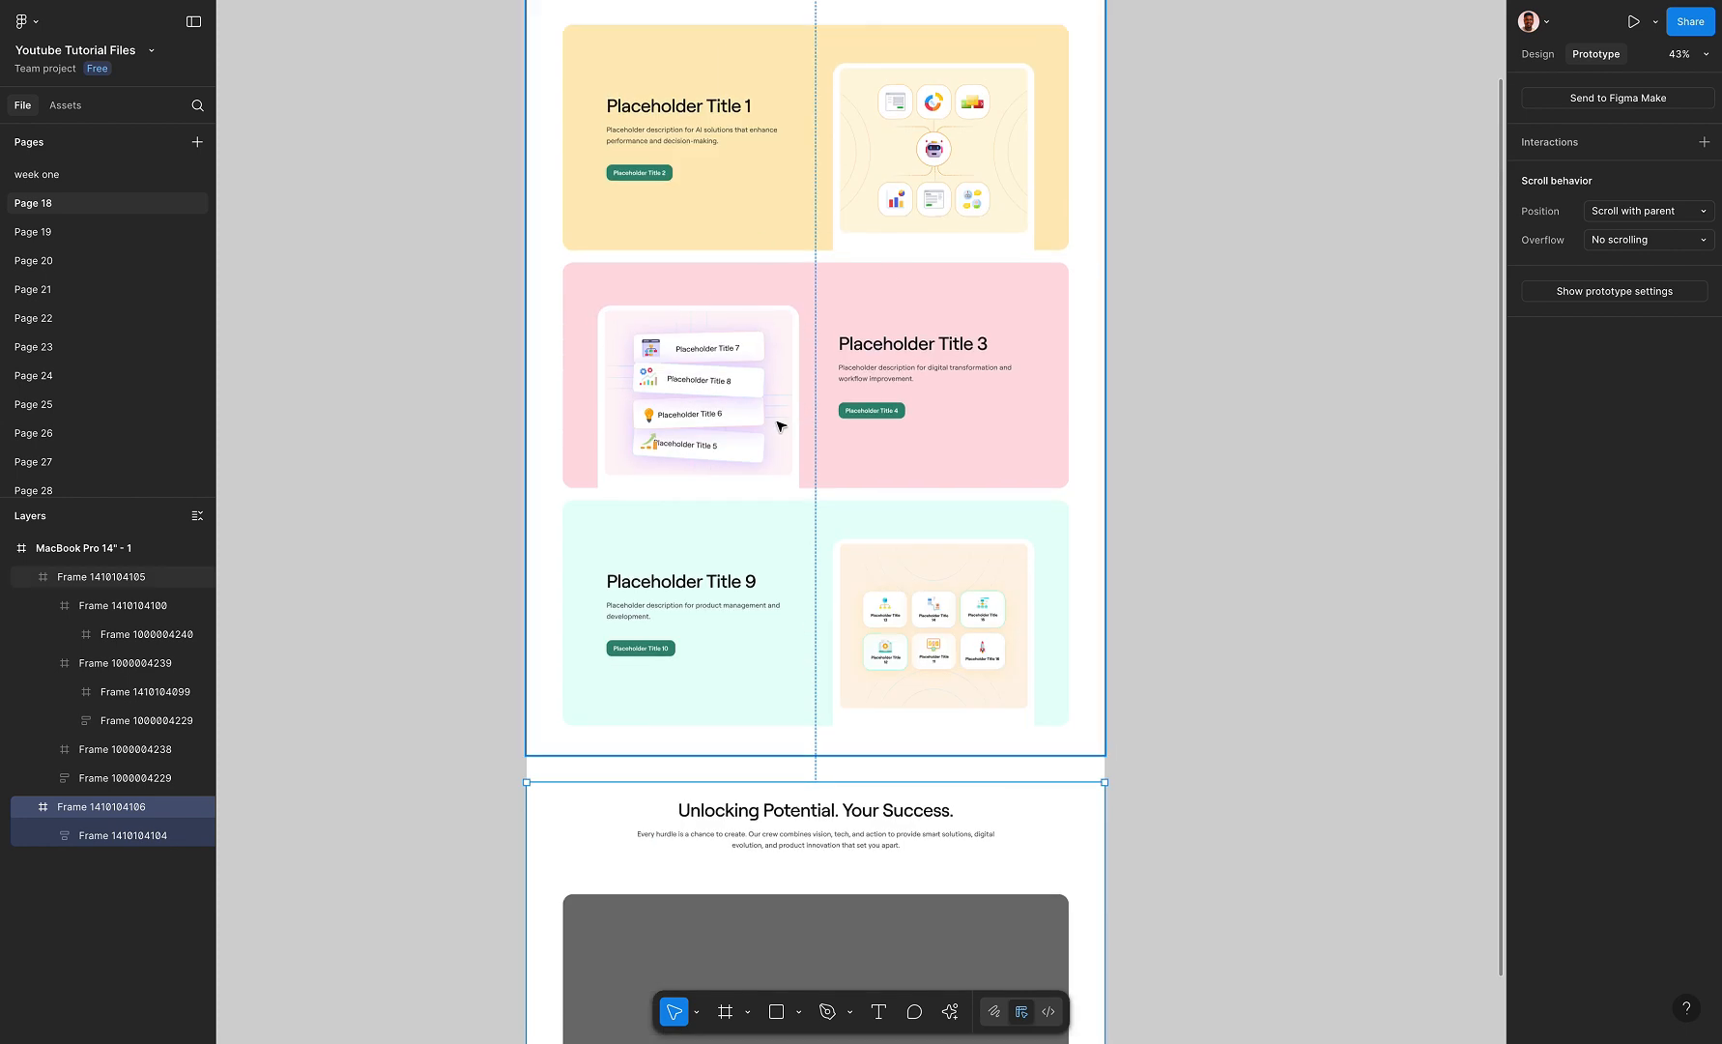
{"action": "scroll", "coordinate": [777, 426], "scroll_direction": "up", "scroll_amount": 2}
{"action": "scroll", "coordinate": [829, 456], "scroll_direction": "down", "scroll_amount": 3}
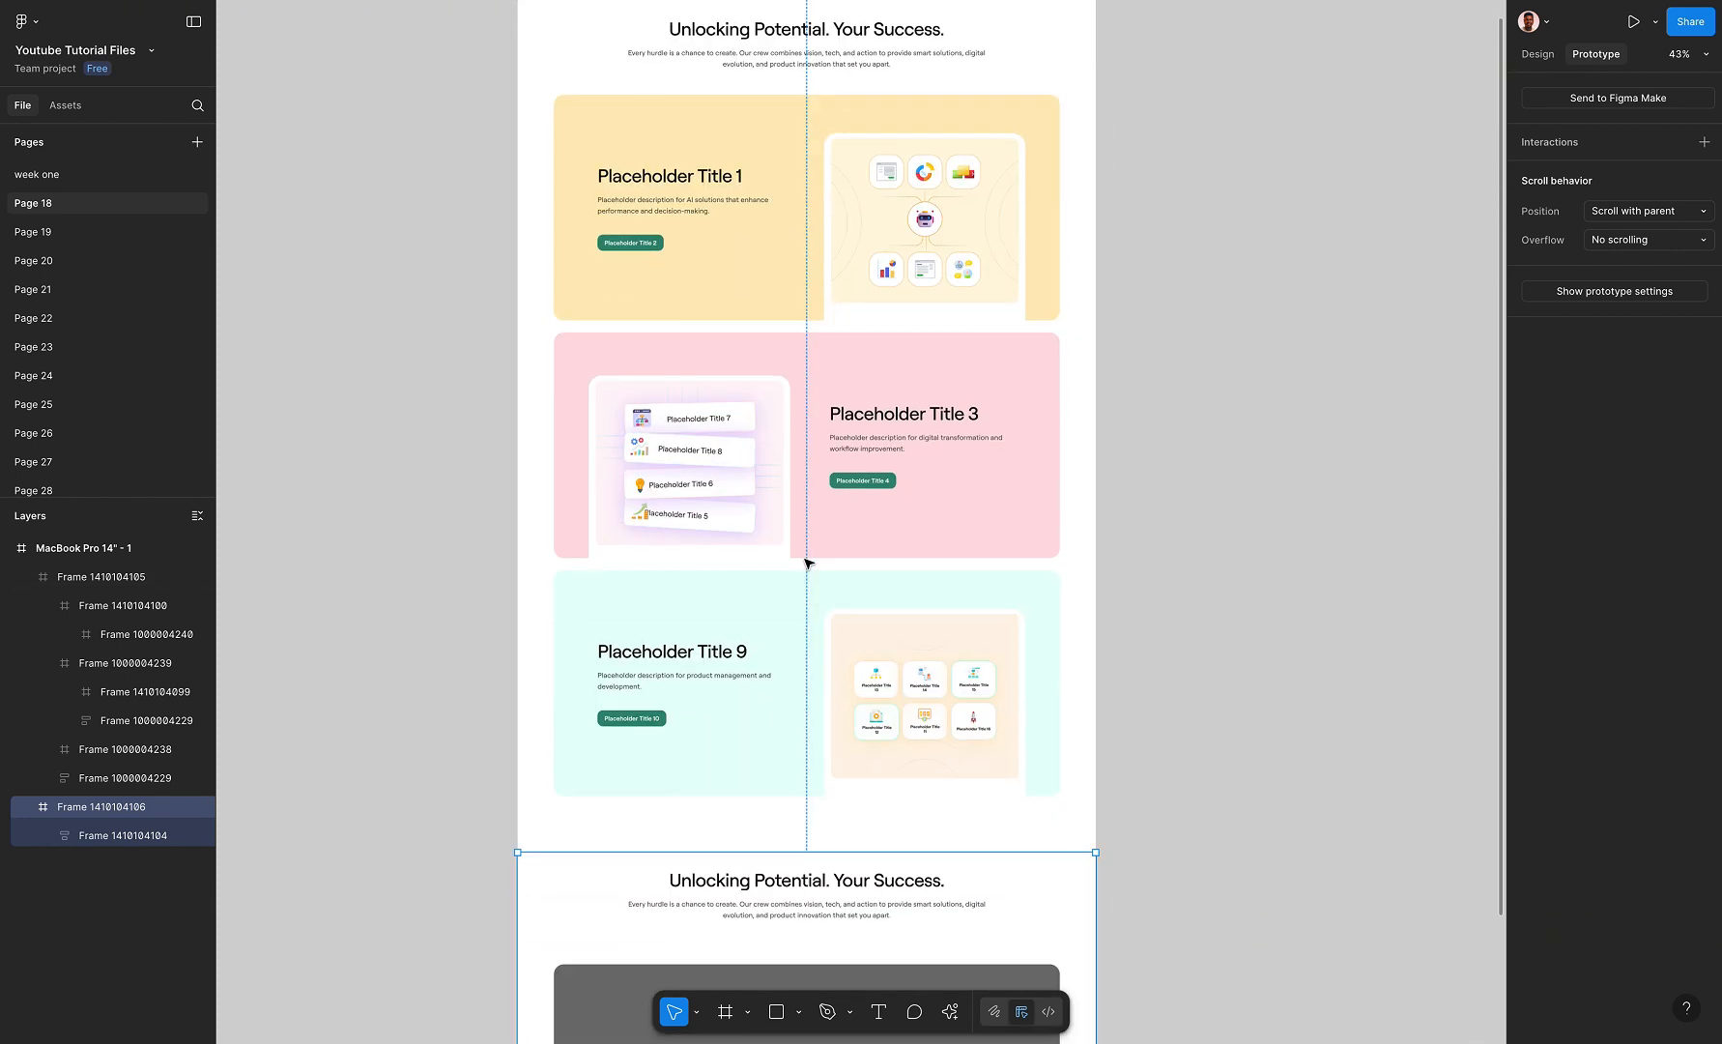
{"action": "scroll", "coordinate": [735, 725], "scroll_direction": "right", "scroll_amount": 1}
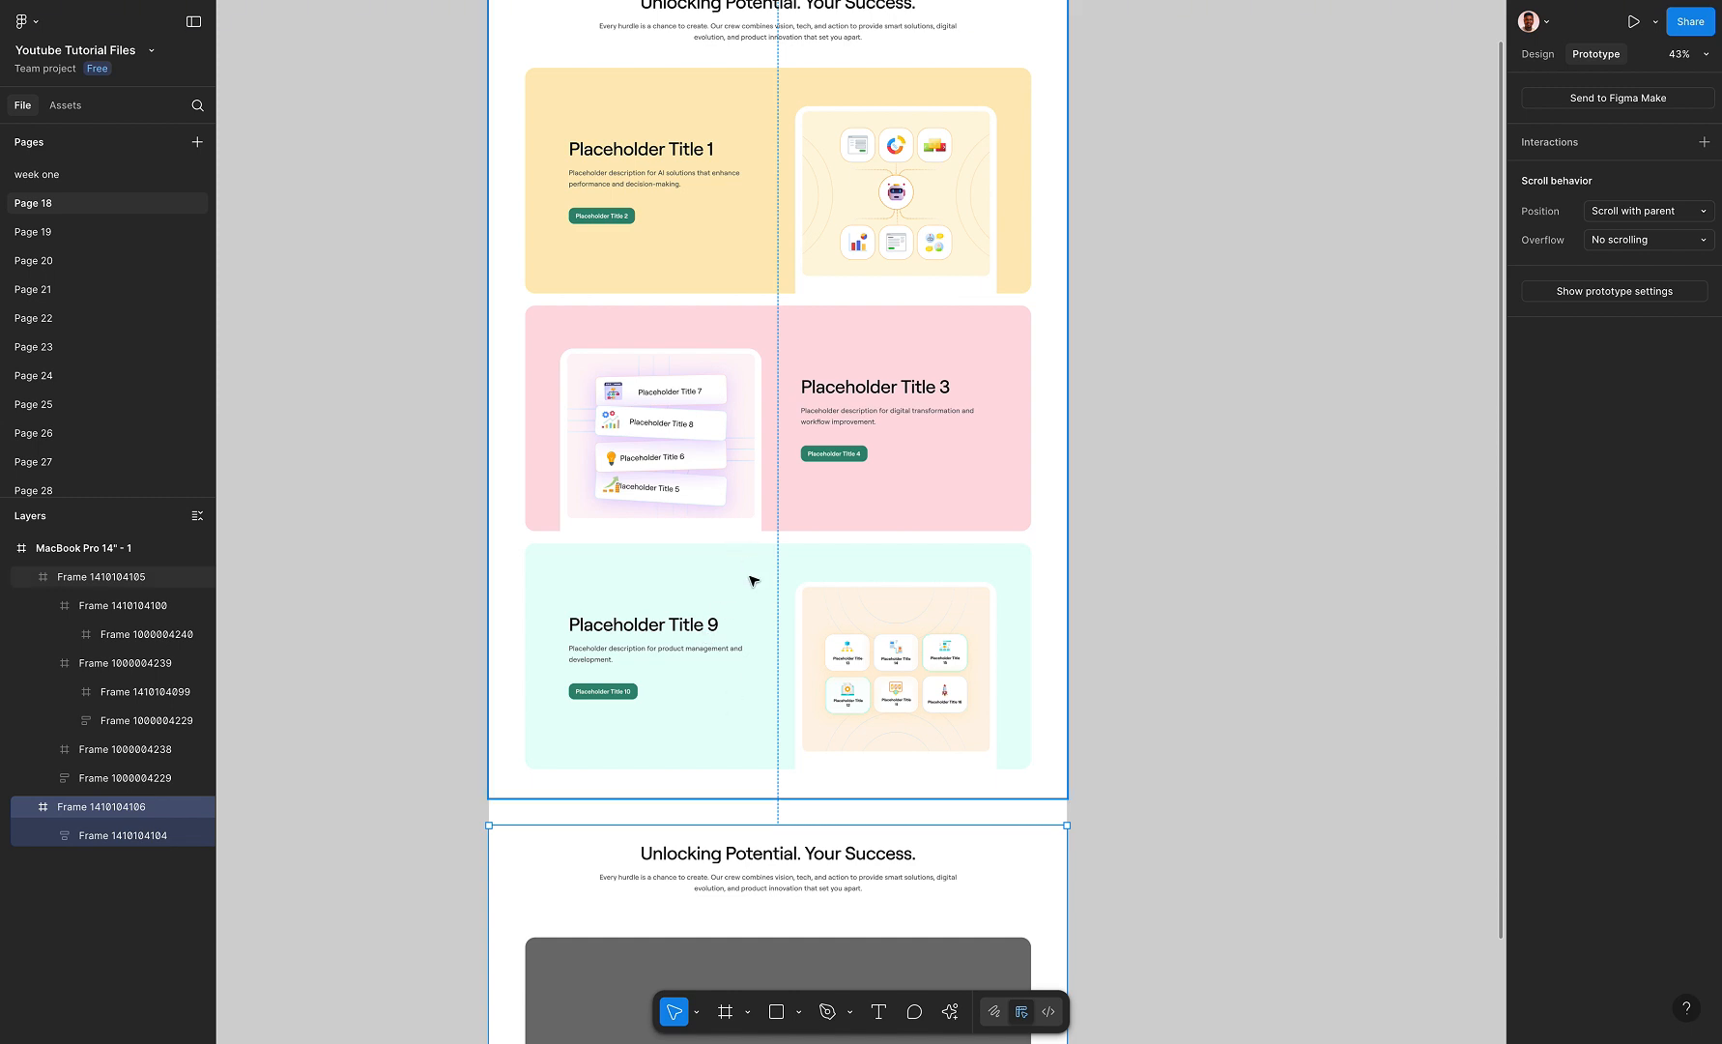
{"action": "scroll", "coordinate": [786, 435], "scroll_direction": "up", "scroll_amount": 1}
{"action": "scroll", "coordinate": [784, 437], "scroll_direction": "down", "scroll_amount": 3}
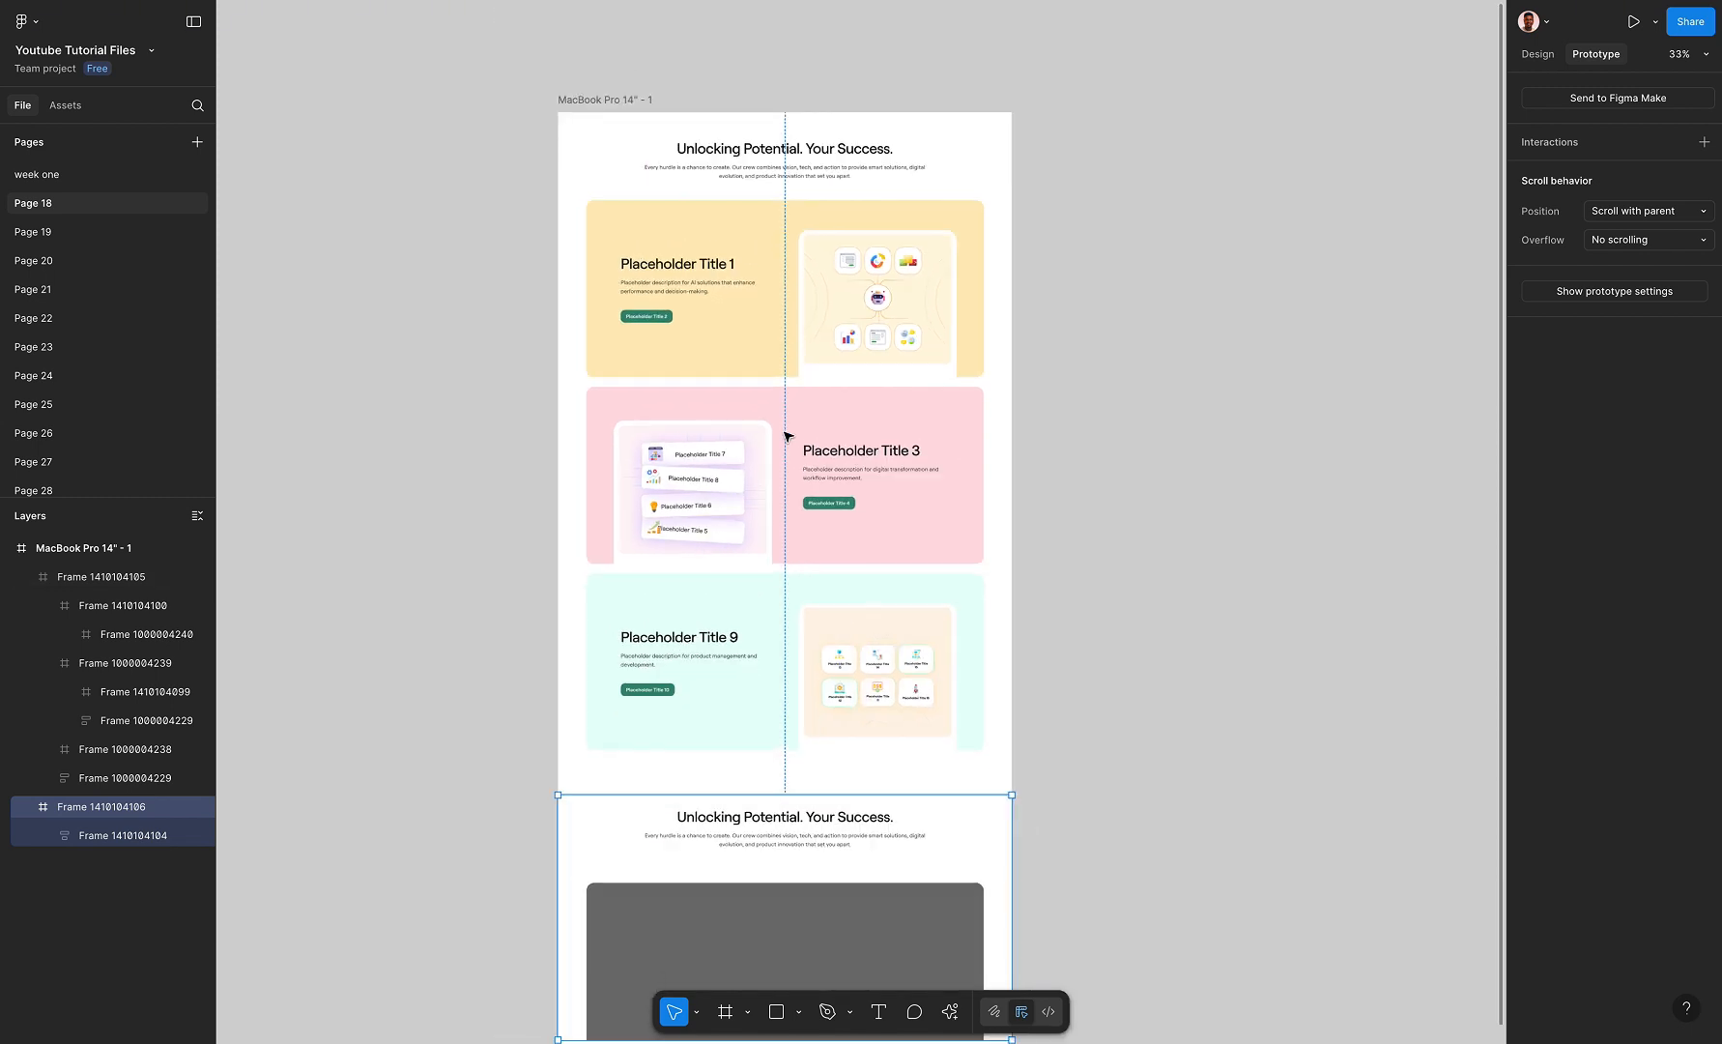
{"action": "scroll", "coordinate": [786, 437], "scroll_direction": "down", "scroll_amount": 3}
{"action": "scroll", "coordinate": [786, 590], "scroll_direction": "down", "scroll_amount": 2}
Select the MacBook Pro 14" - 1 frame and scroll through its prototype preview to check the card stacking effect
{"action": "left_click", "coordinate": [633, 111]}
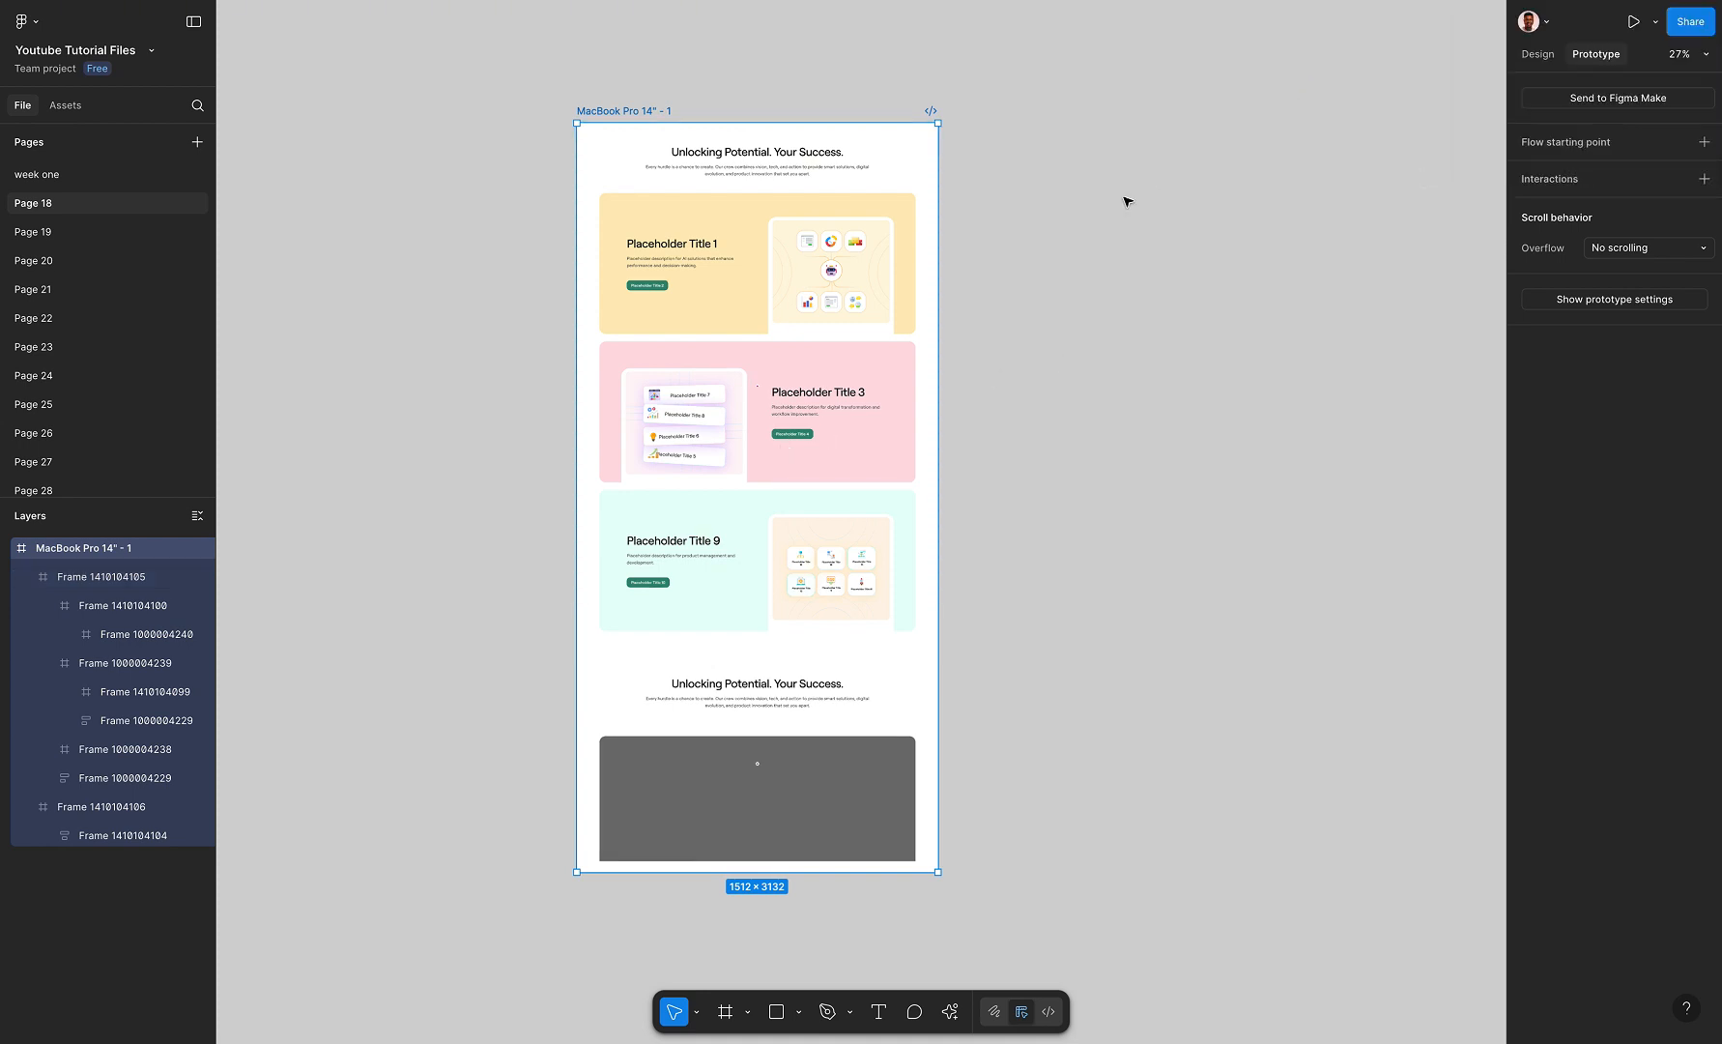
{"action": "left_click", "coordinate": [1574, 0]}
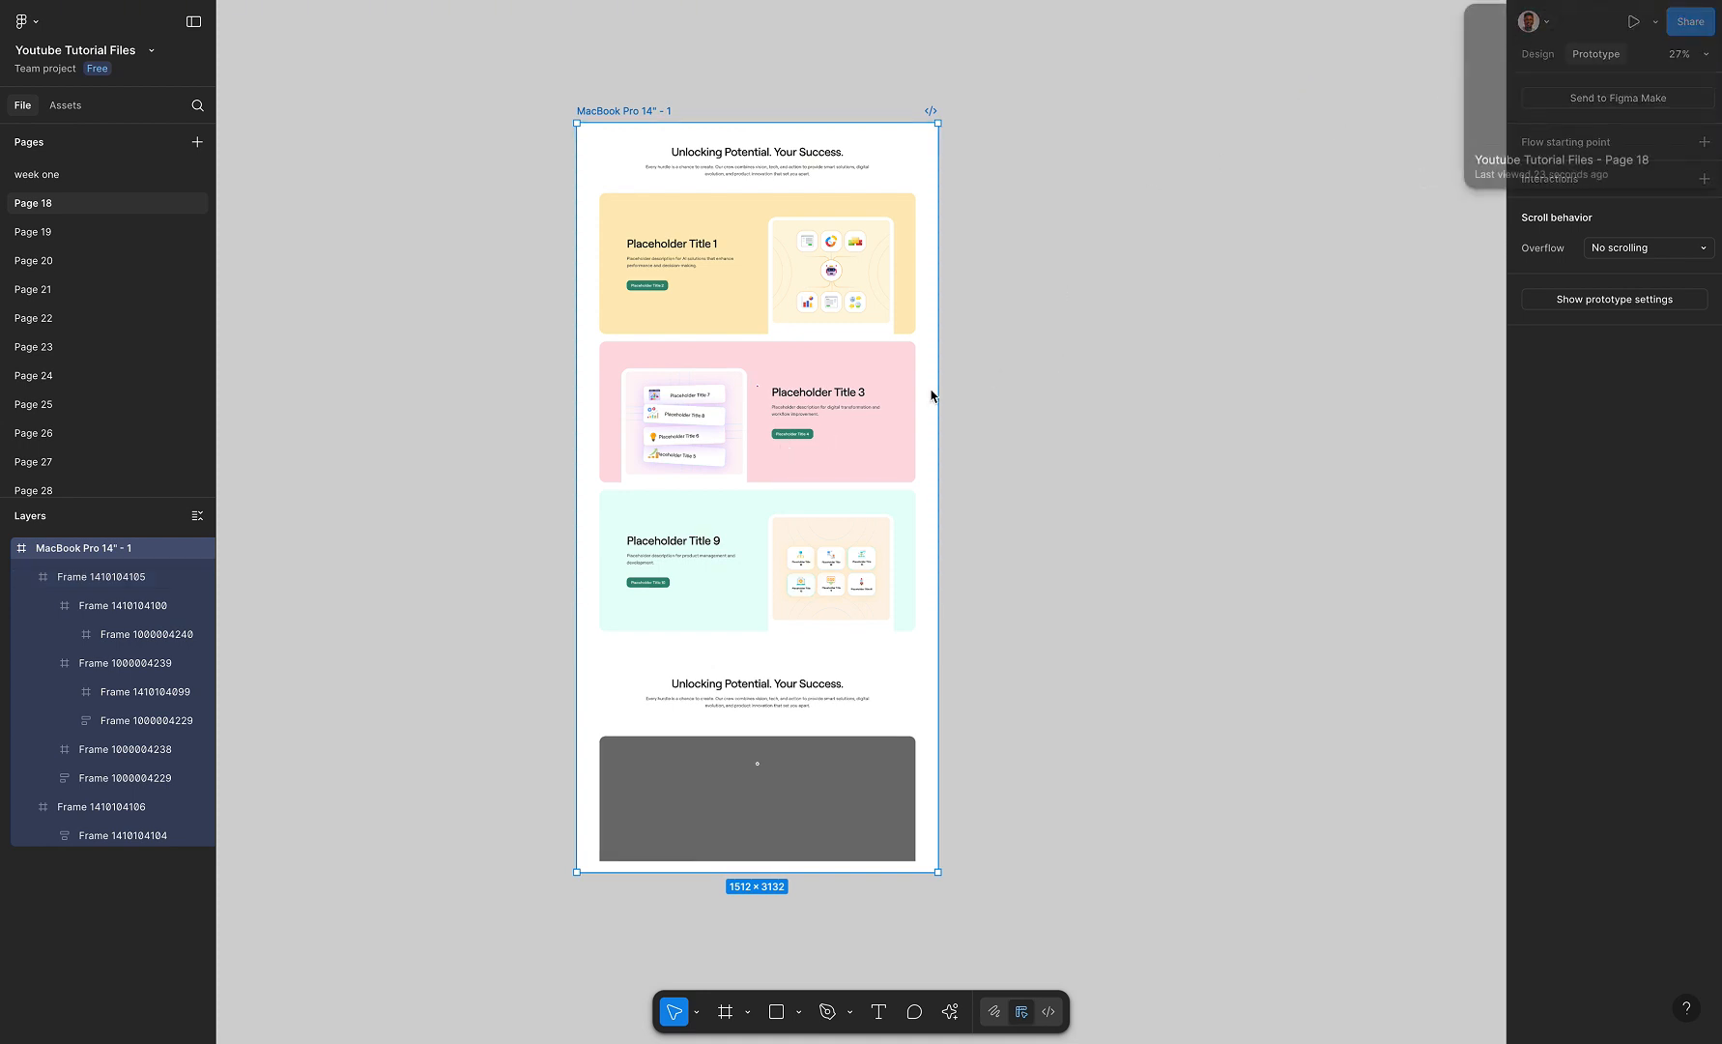
{"action": "scroll", "coordinate": [757, 501], "scroll_direction": "down", "scroll_amount": 1}
{"action": "scroll", "coordinate": [757, 502], "scroll_direction": "down", "scroll_amount": 14}
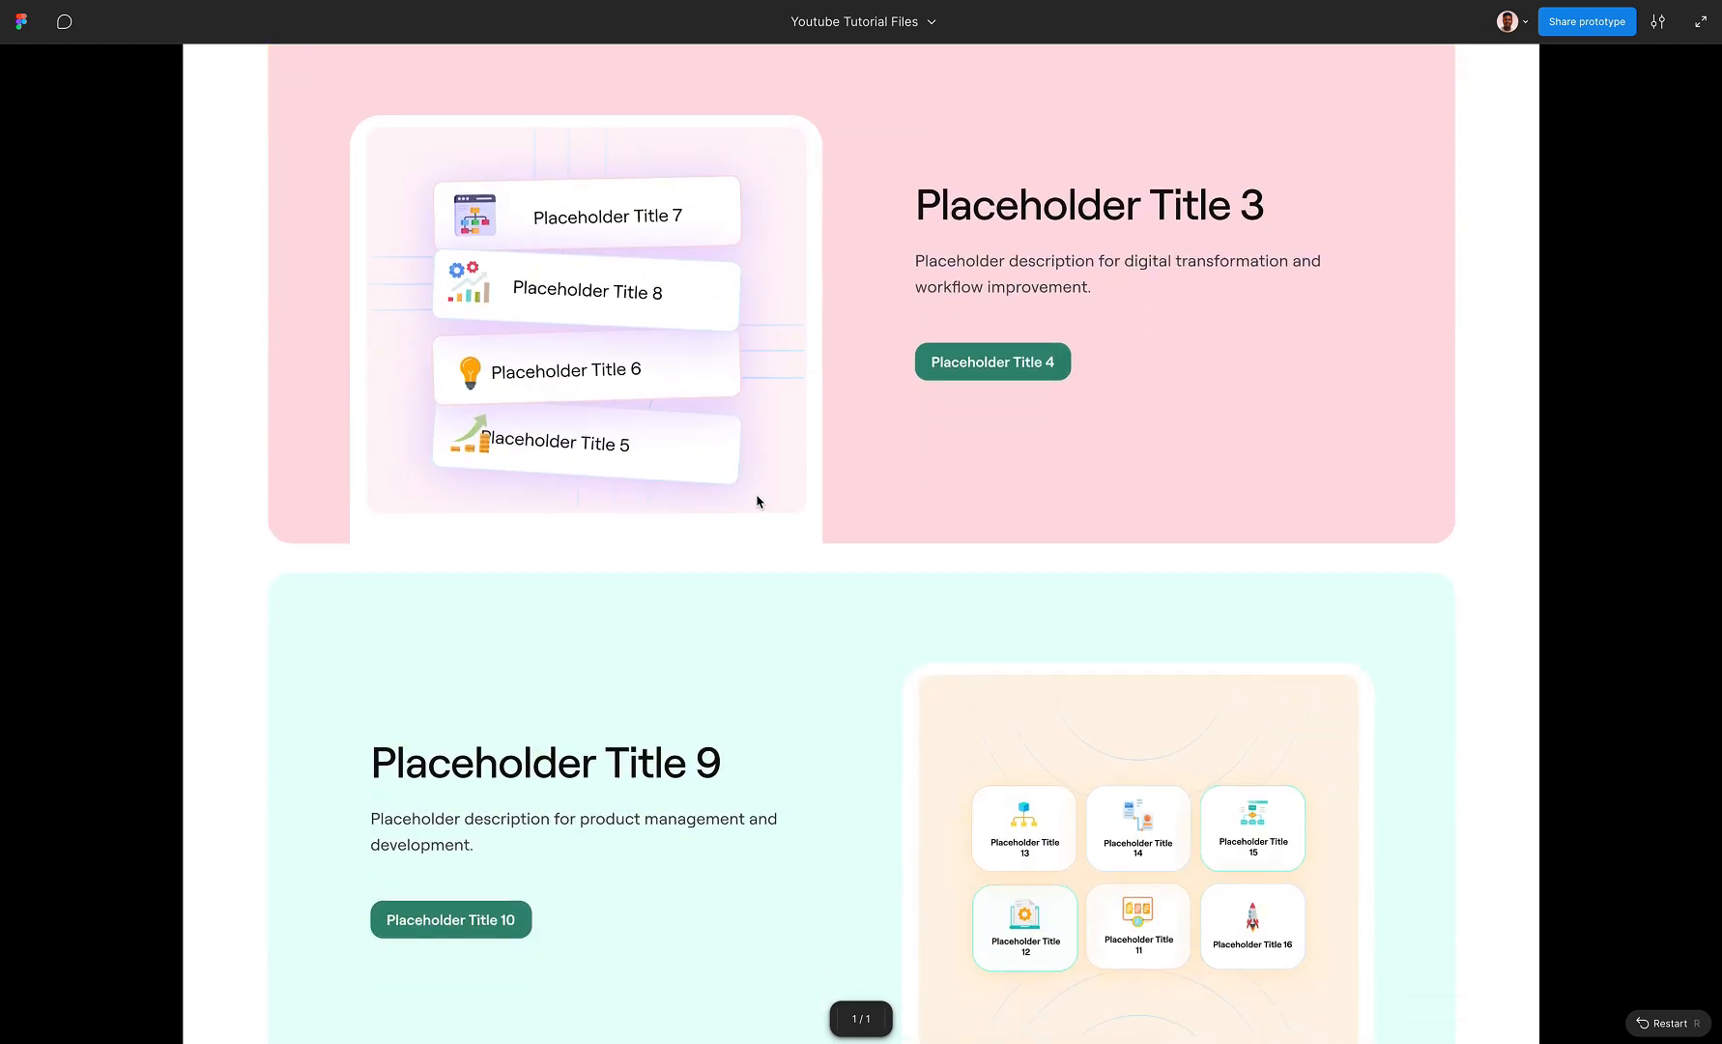
{"action": "scroll", "coordinate": [758, 501], "scroll_direction": "down", "scroll_amount": 3}
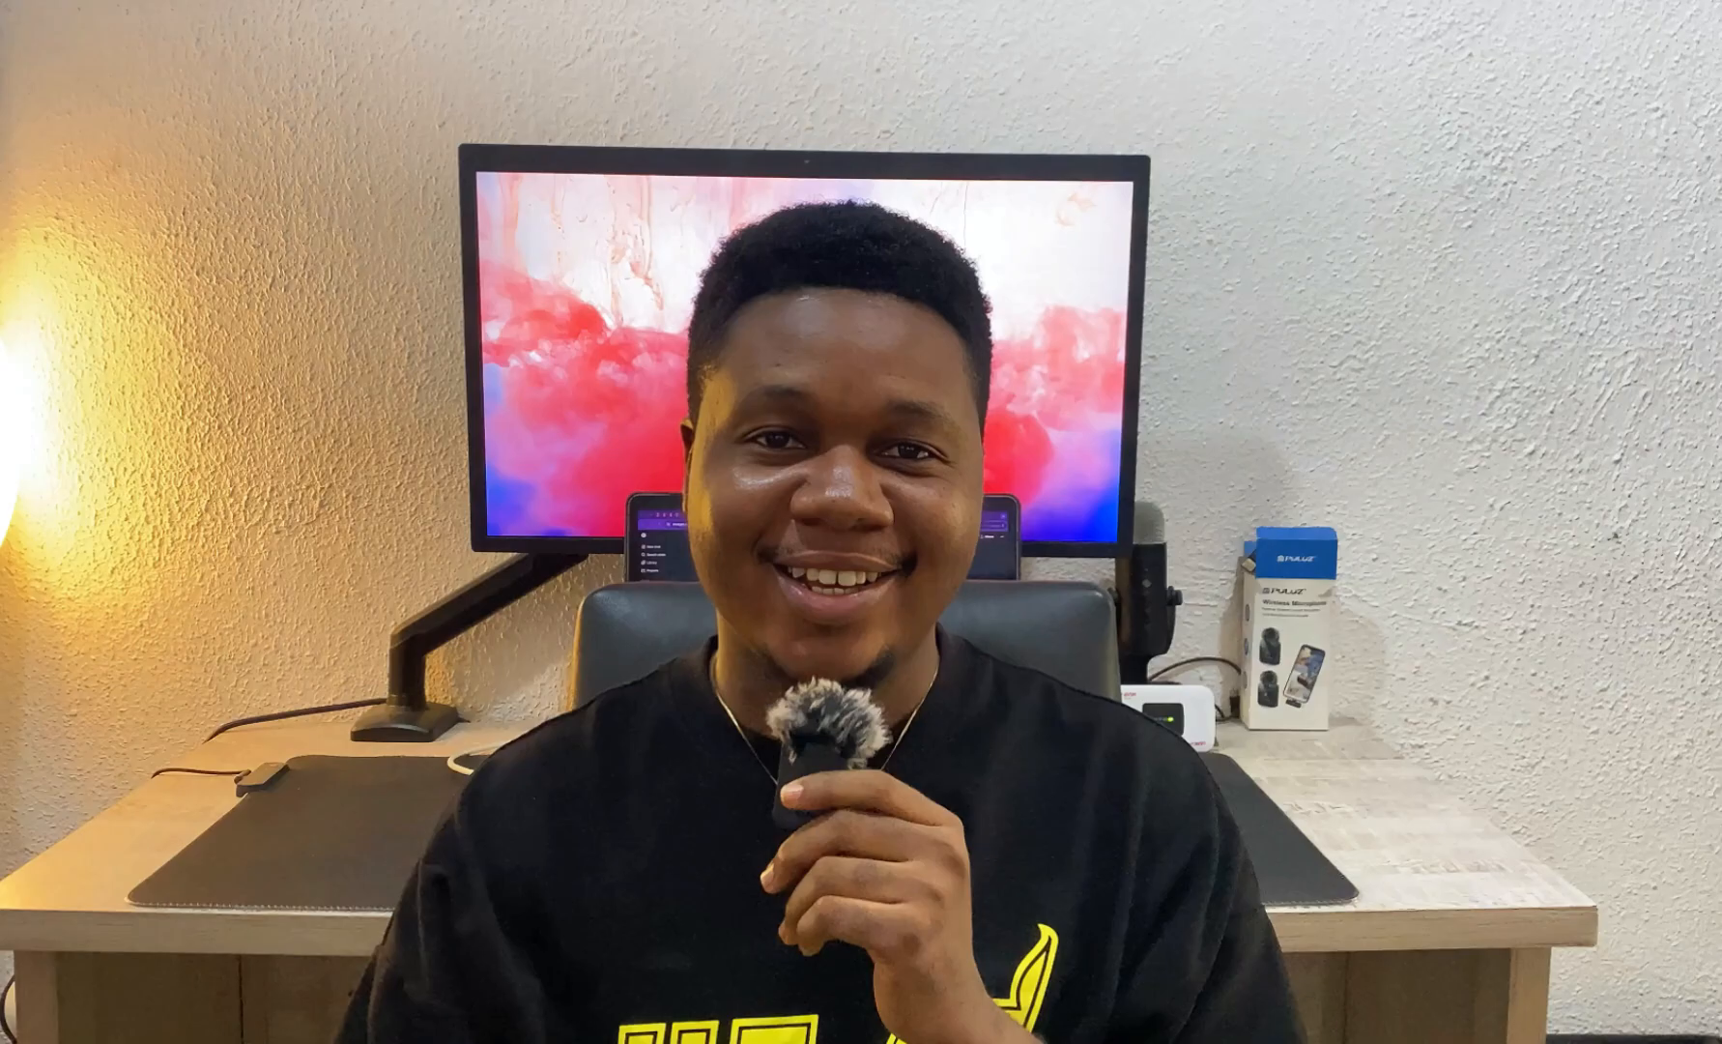